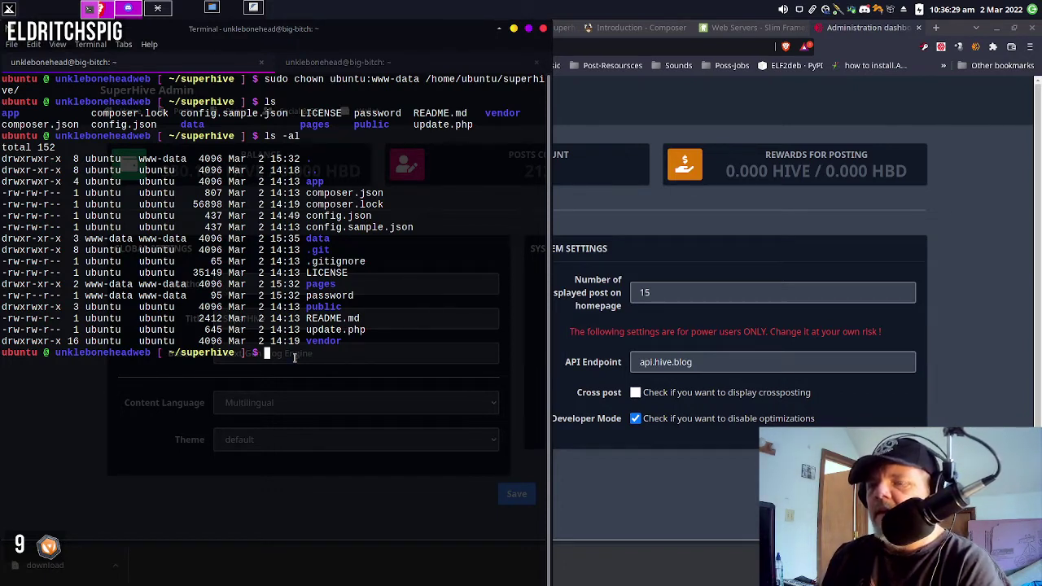
# Rerun the earlier ownership command recursively as sudo chown -R ubuntu:www-data /home/ubuntu/superhive/
pyautogui.press('Up')
pyautogui.press('Up')
pyautogui.press('Up')
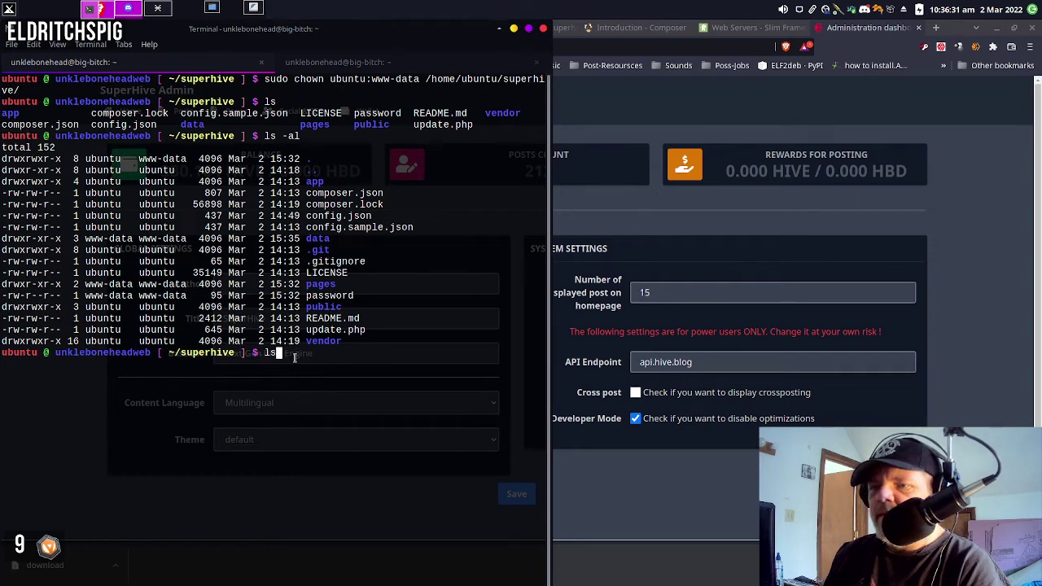
pyautogui.press('Left')
pyautogui.press('Left')
pyautogui.press('Left')
pyautogui.press('Left')
pyautogui.press('Left')
pyautogui.press('Left')
pyautogui.press('Left')
pyautogui.press('Left')
pyautogui.press('Left')
pyautogui.press('Left')
pyautogui.press('Left')
pyautogui.press('Left')
pyautogui.press('Left')
pyautogui.press('Left')
pyautogui.press('Left')
pyautogui.press('Left')
pyautogui.press('Left')
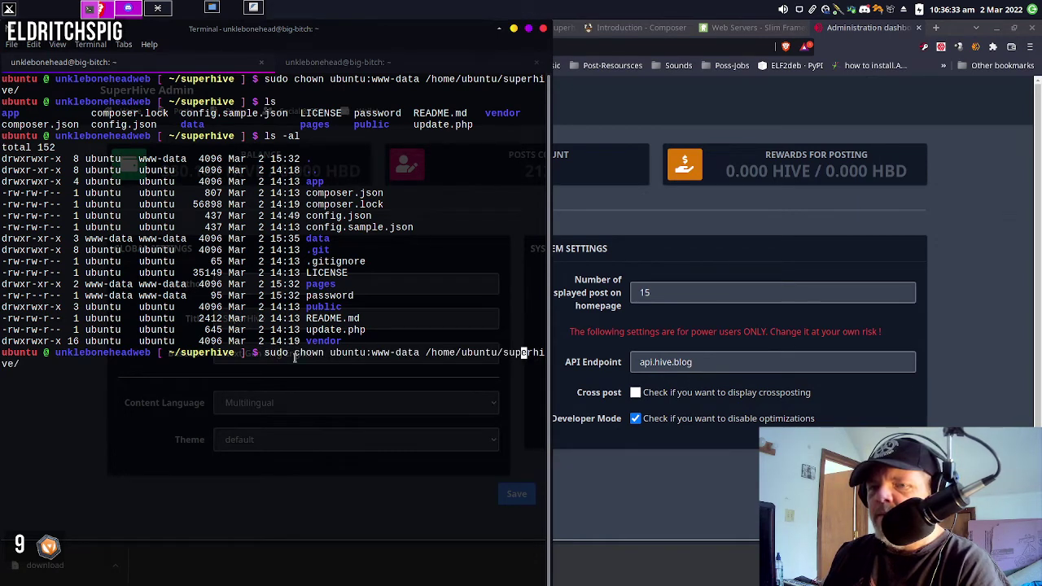
pyautogui.press('Left')
pyautogui.press('Left')
pyautogui.press('Left')
pyautogui.press('Left')
pyautogui.press('Left')
pyautogui.press('Left')
pyautogui.press('Left')
pyautogui.press('Left')
pyautogui.press('Left')
pyautogui.press('Left')
pyautogui.press('Left')
pyautogui.press('Left')
pyautogui.press('Left')
pyautogui.press('Left')
pyautogui.press('Left')
pyautogui.press('Left')
pyautogui.press('Left')
pyautogui.press('Left')
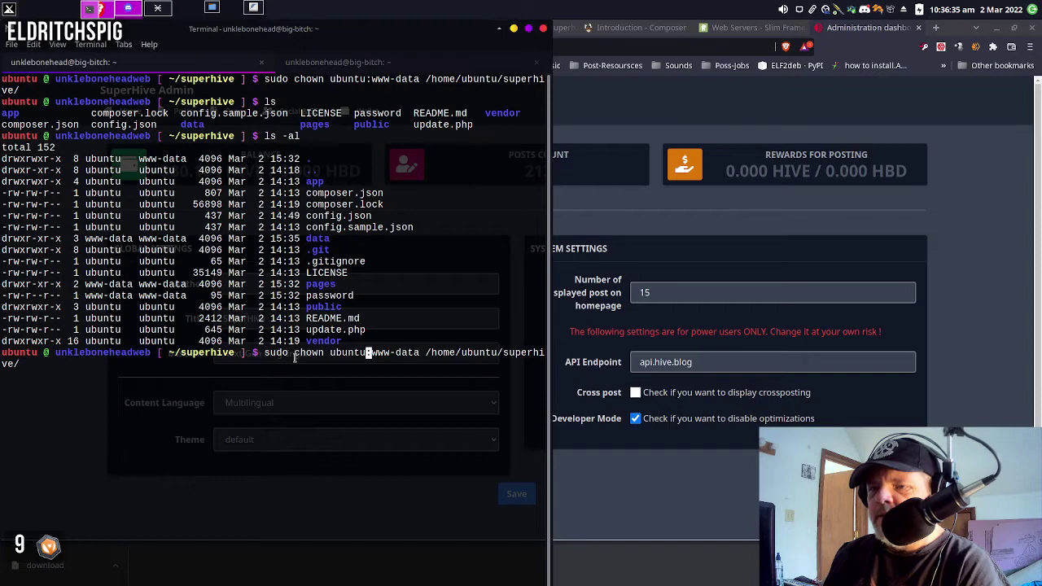
pyautogui.press('Left')
pyautogui.press('Left')
pyautogui.press('Left')
pyautogui.press('Left')
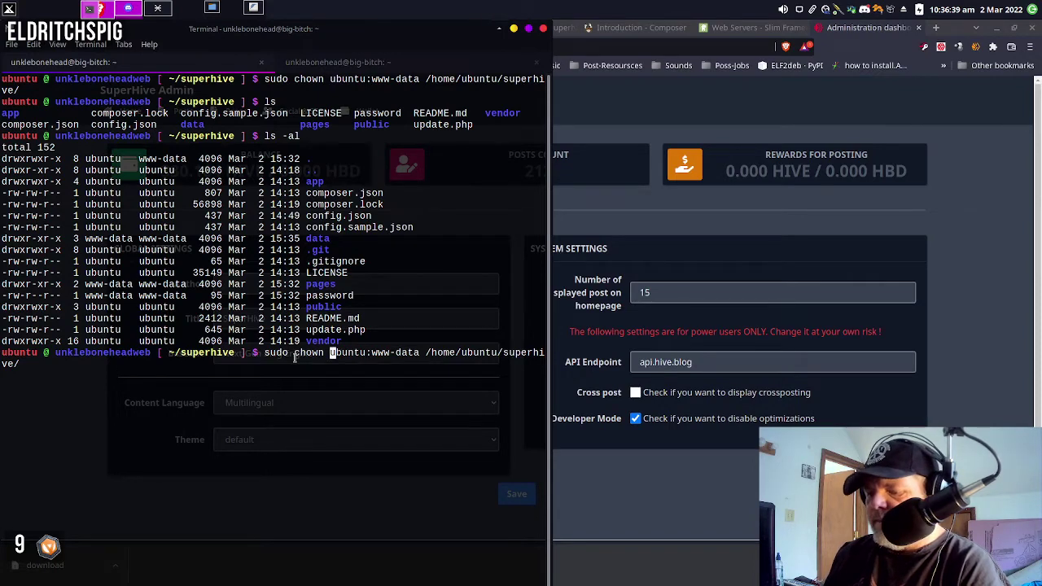
pyautogui.write('-')
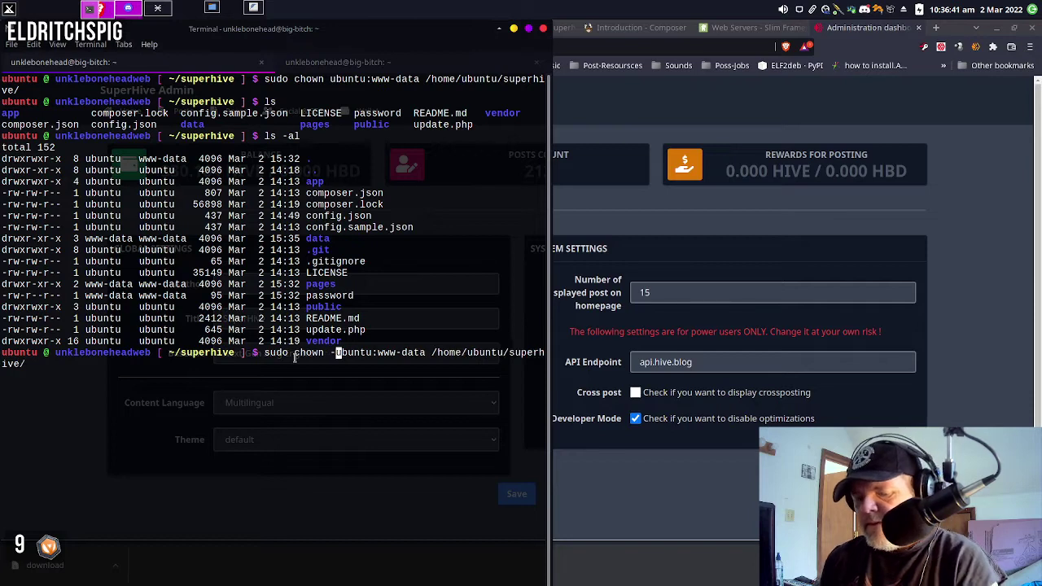
pyautogui.write('R')
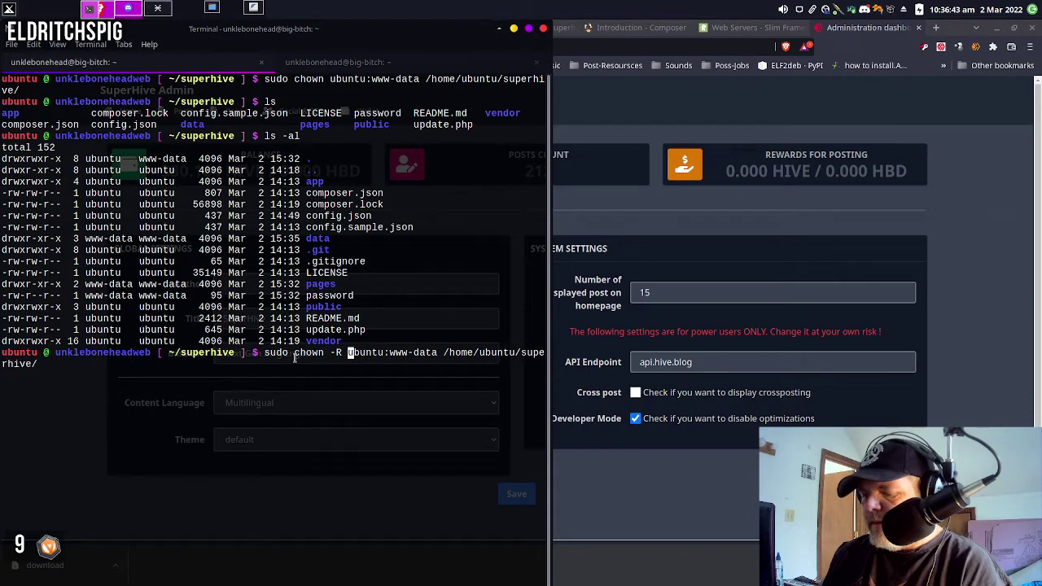
pyautogui.press('Return')
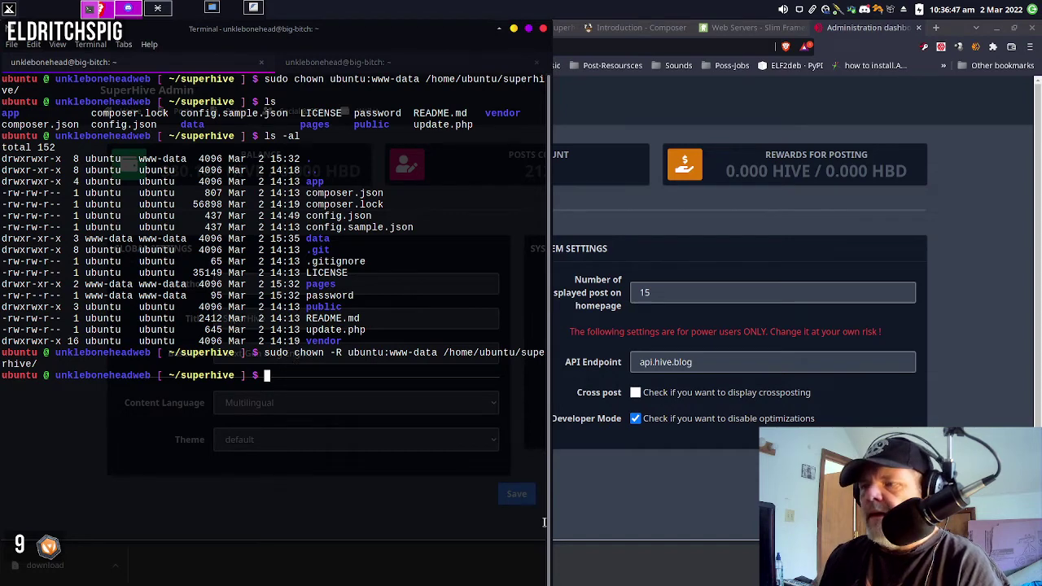
# Switch to the SuperHive admin page in Brave, fill the Author setting with the suggested Hive username, and save
pyautogui.click(608, 509)
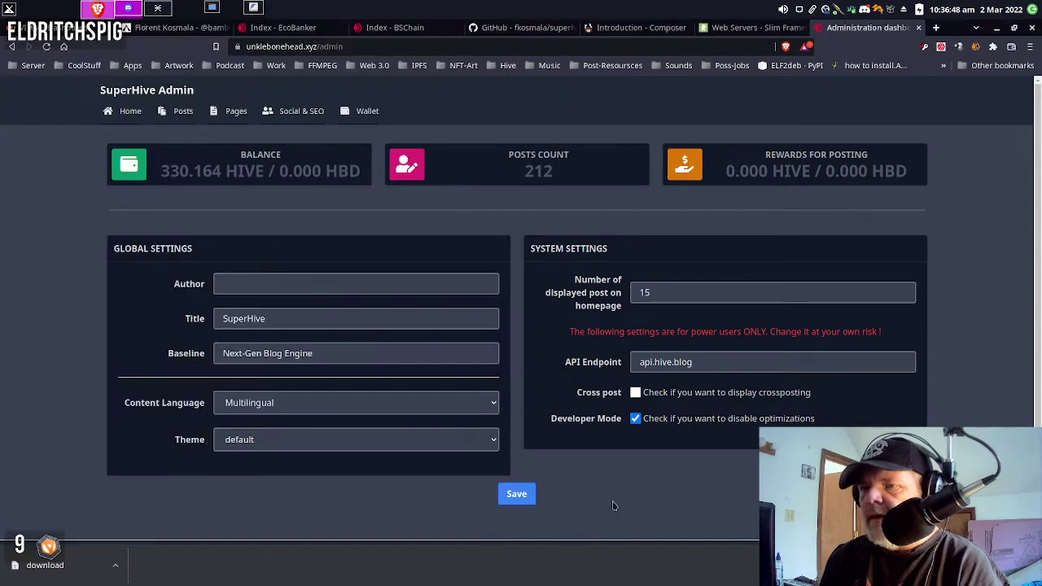
pyautogui.click(334, 281)
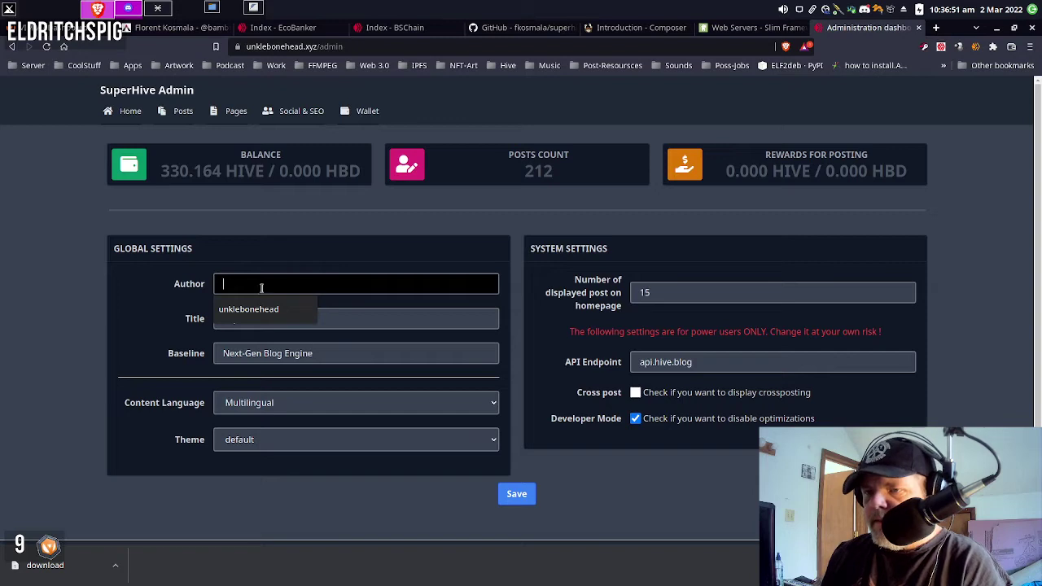
pyautogui.click(256, 314)
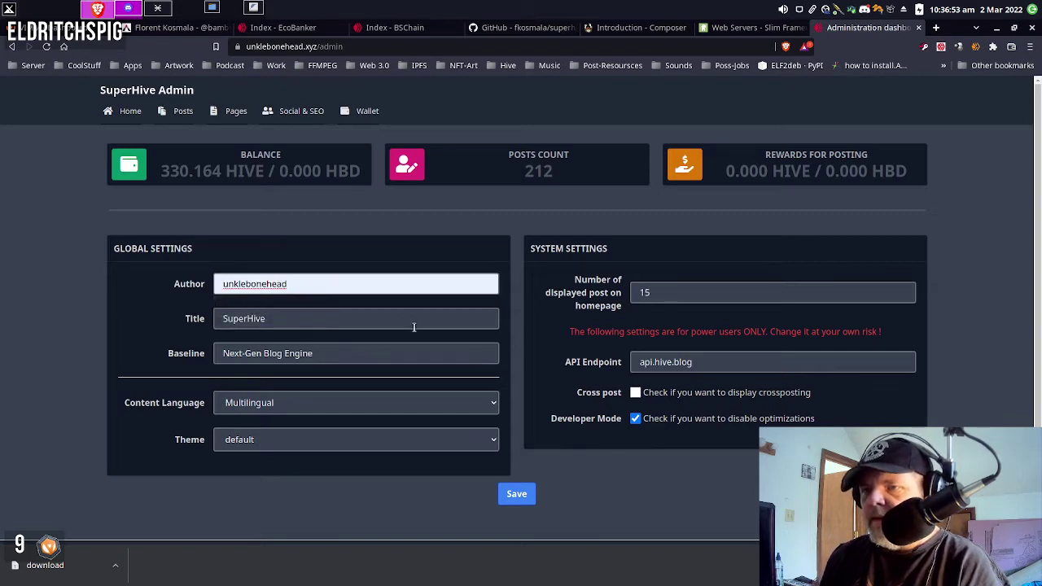
pyautogui.click(522, 505)
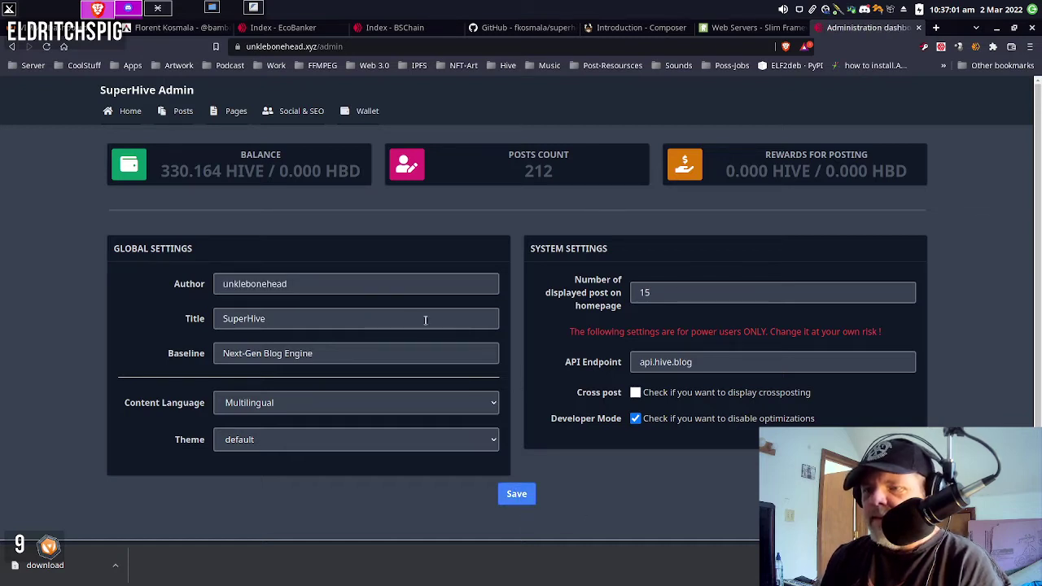
# Replace the blog title with "Unkle Bonehead" in the global settings, save, and reload the admin page
pyautogui.click(391, 322)
pyautogui.press('BackSpace')
pyautogui.press('BackSpace')
pyautogui.press('BackSpace')
pyautogui.press('BackSpace')
pyautogui.press('BackSpace')
pyautogui.press('BackSpace')
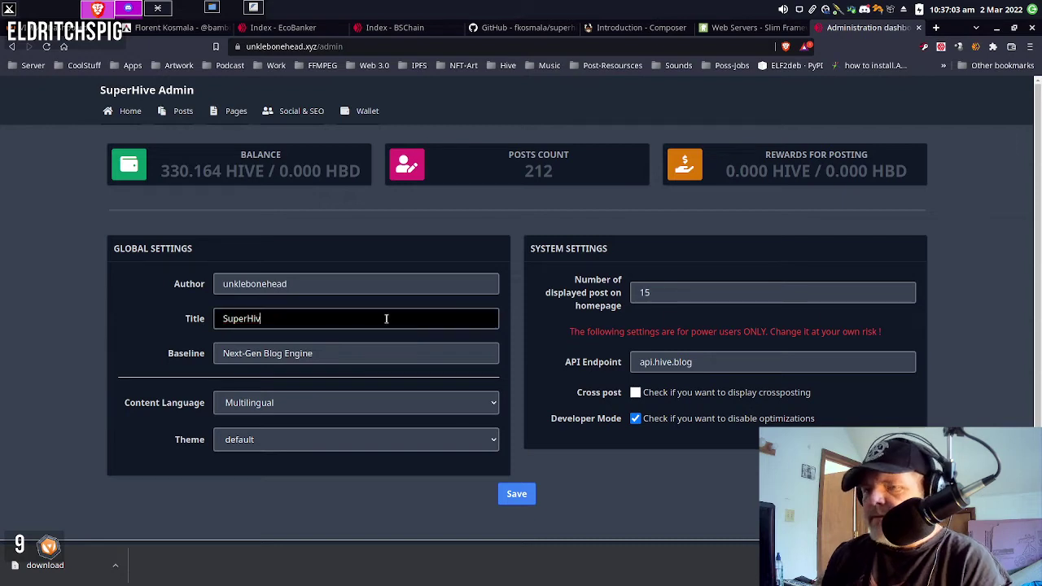
pyautogui.press('BackSpace')
pyautogui.press('BackSpace')
pyautogui.press('BackSpace')
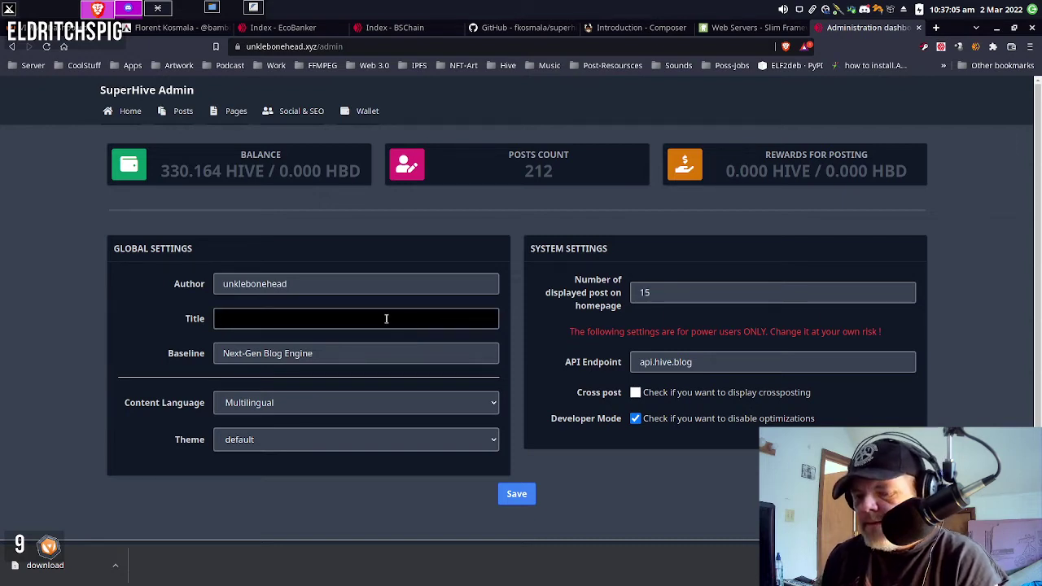
pyautogui.write('Unkle')
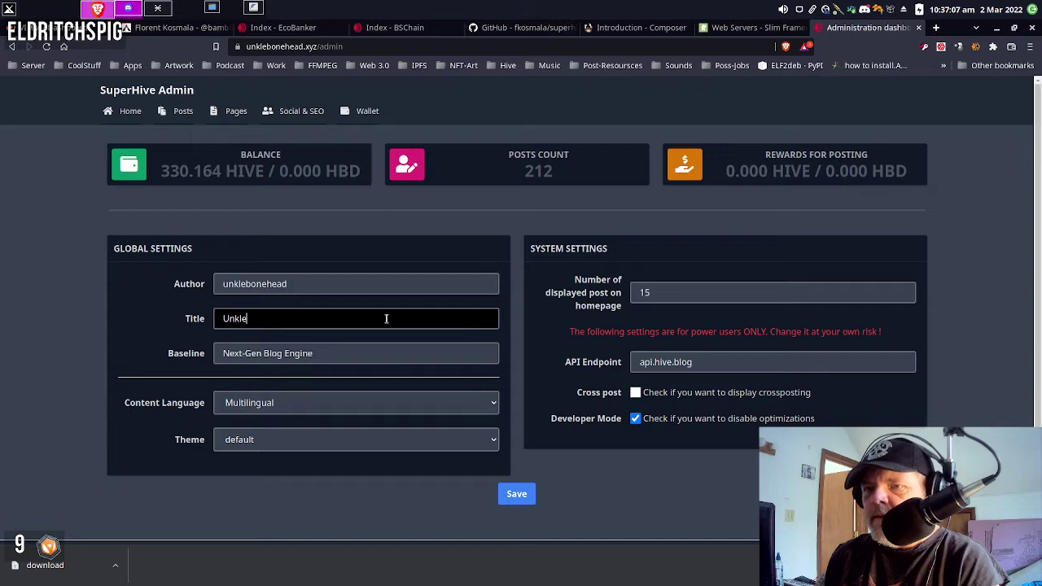
pyautogui.write(' Bonehead')
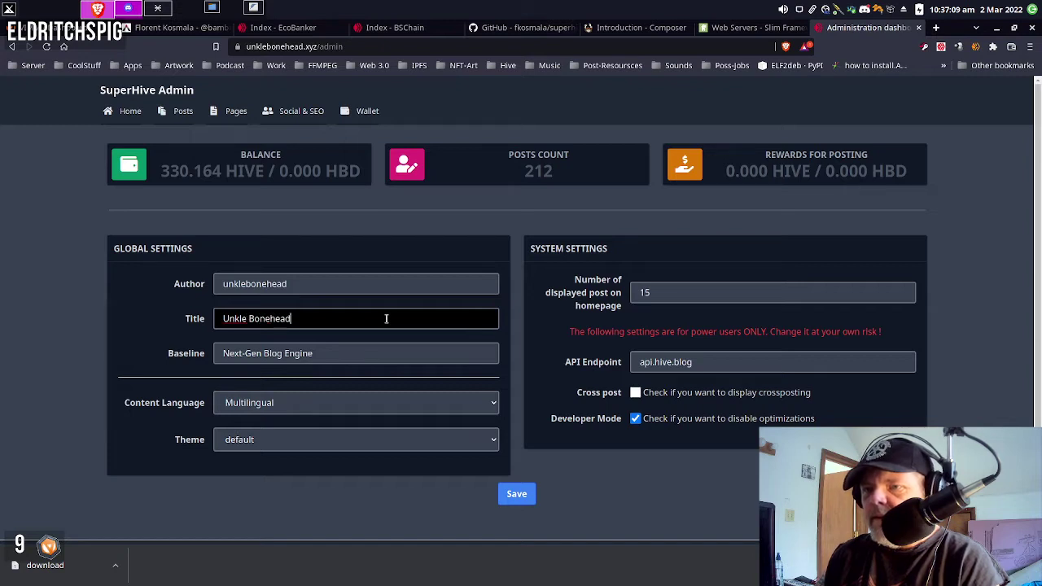
pyautogui.click(522, 498)
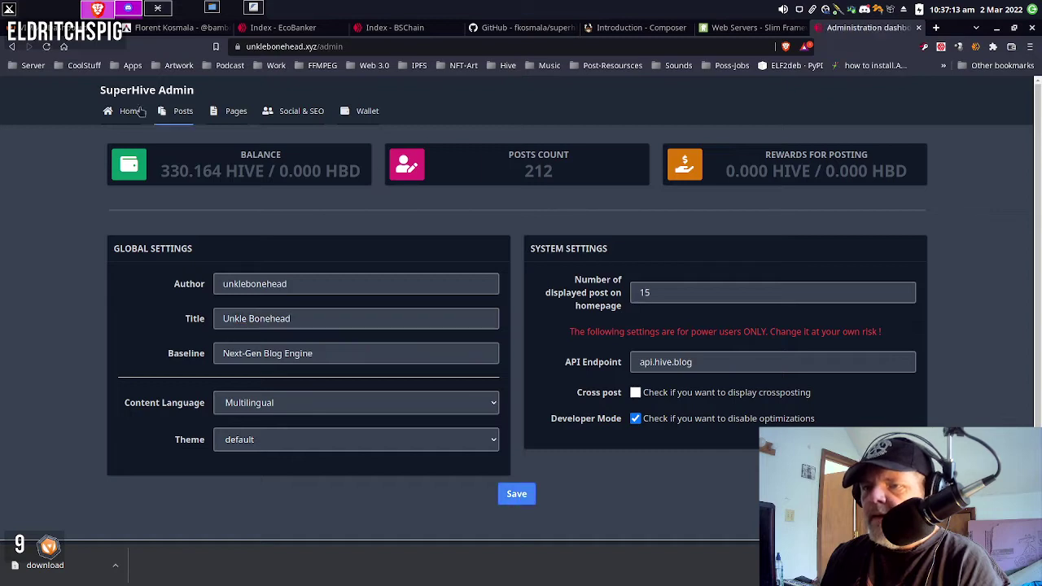
pyautogui.click(46, 48)
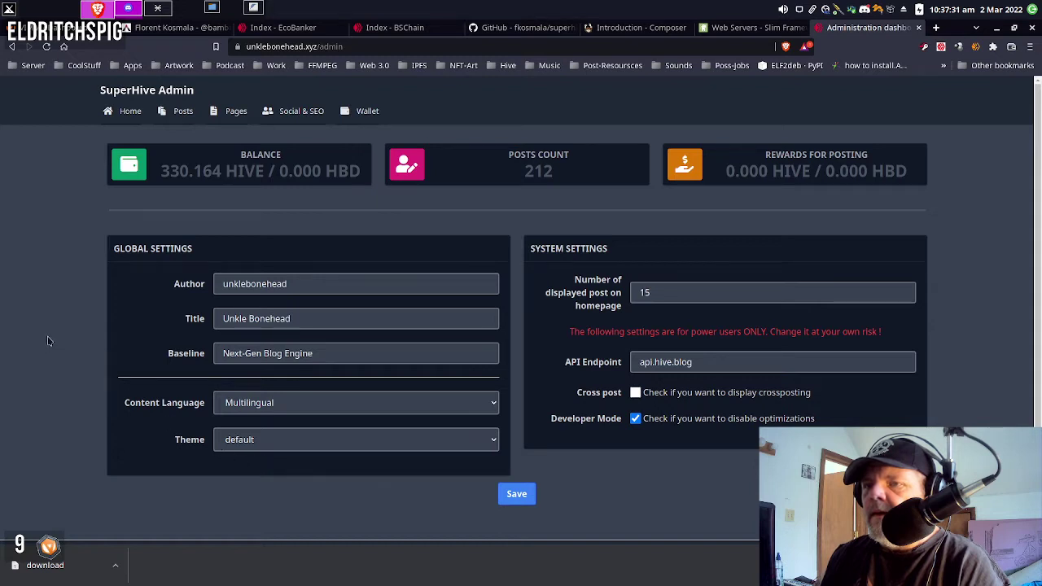
# Open unklebonehead.xyz in a new tab and look through the posts on the blog homepage
pyautogui.click(935, 29)
pyautogui.write('unk')
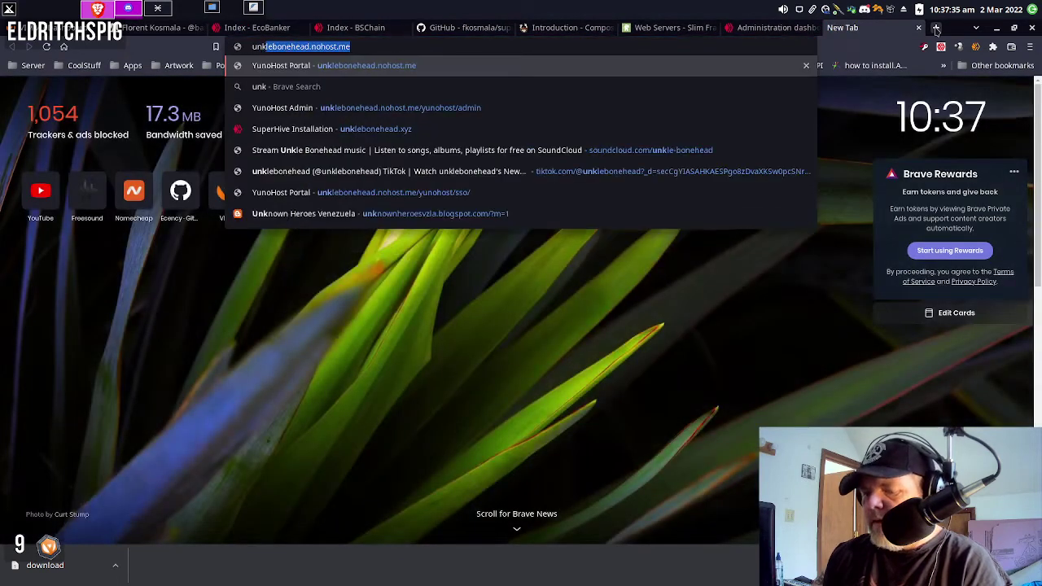
pyautogui.write('lebonehead')
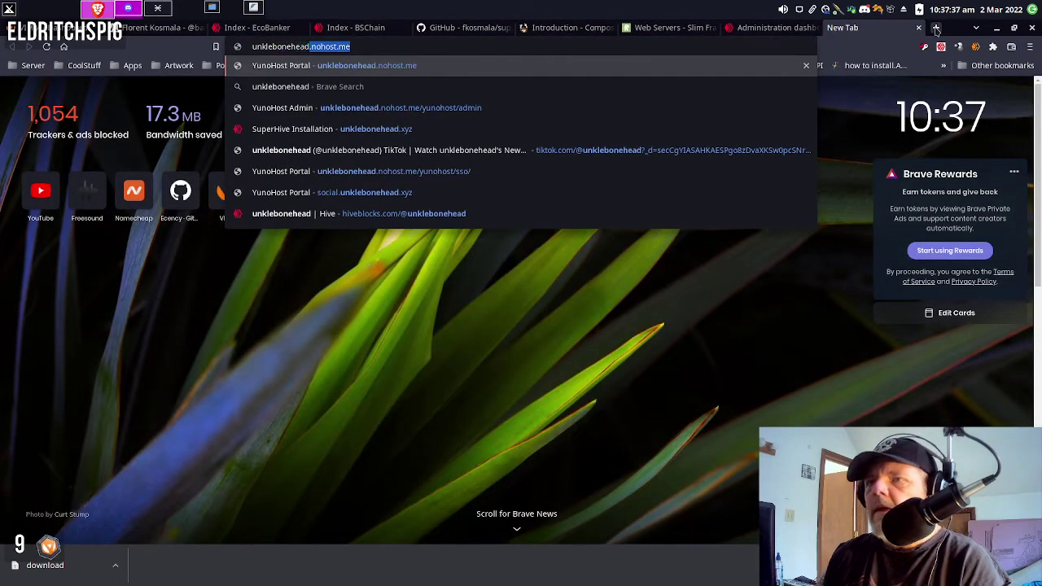
pyautogui.write('.')
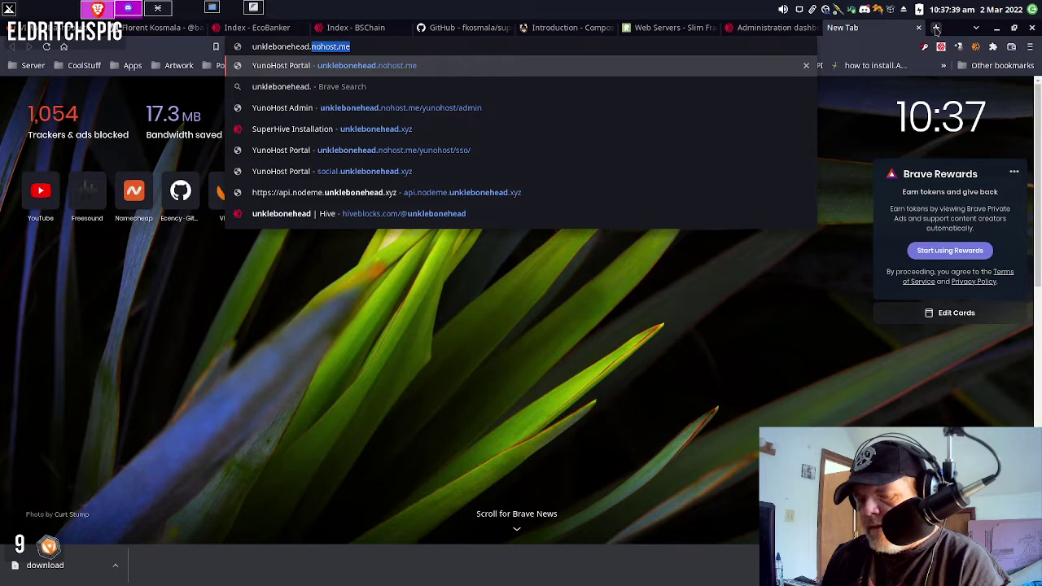
pyautogui.write('xyz/')
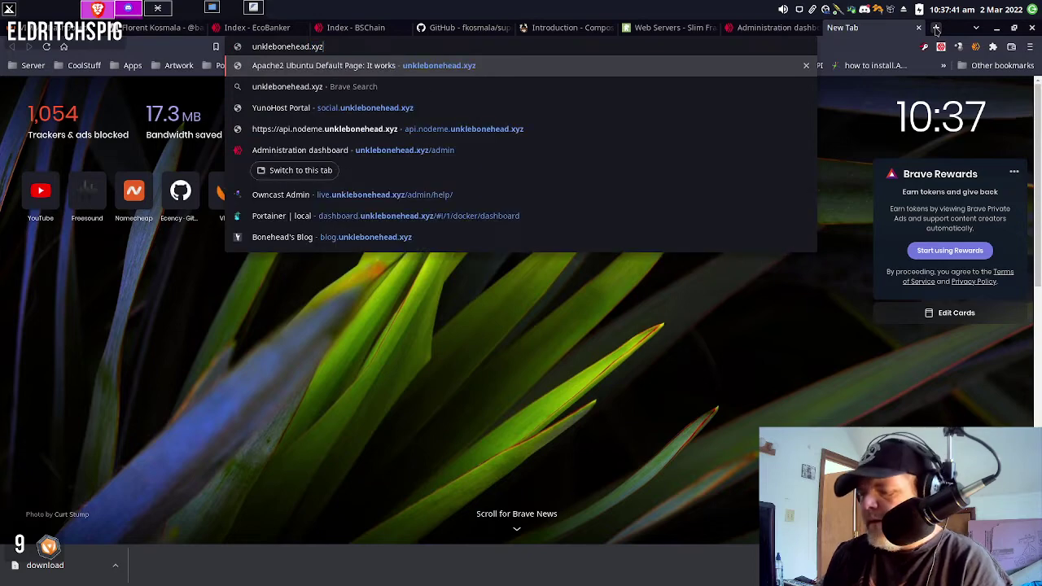
pyautogui.press('Return')
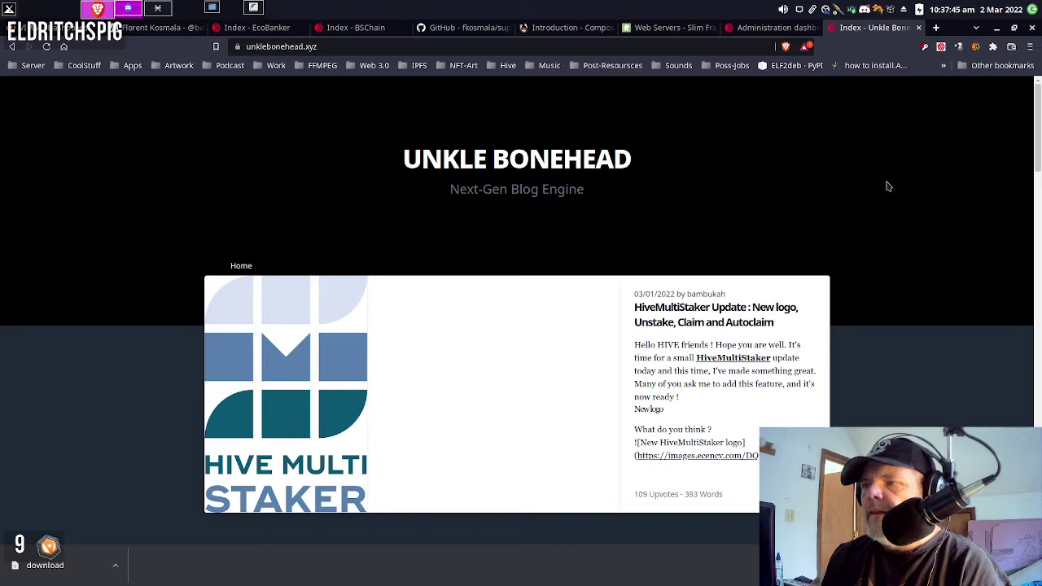
pyautogui.scroll(-3, 888, 187)
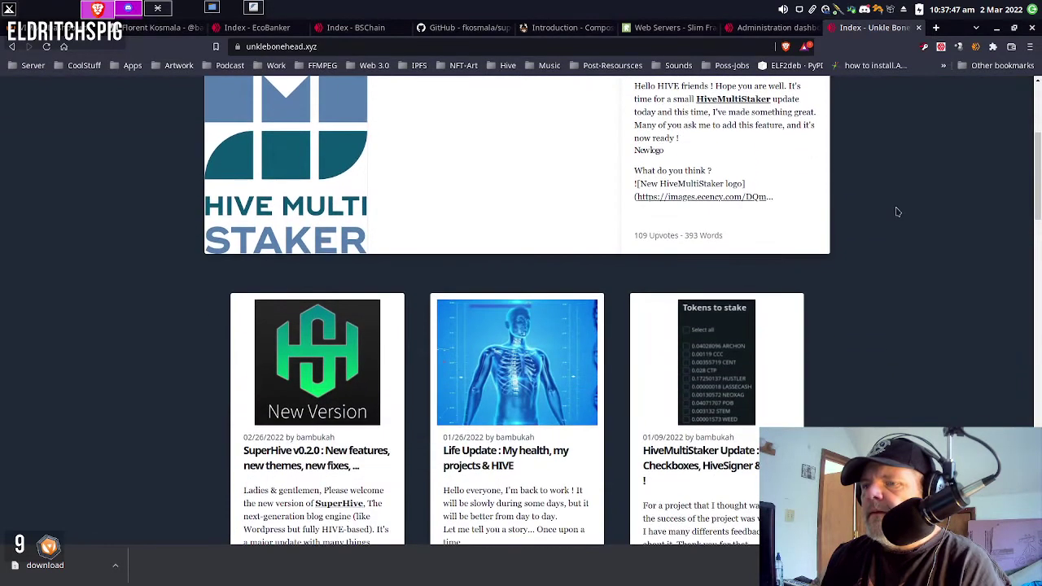
pyautogui.scroll(3, 899, 213)
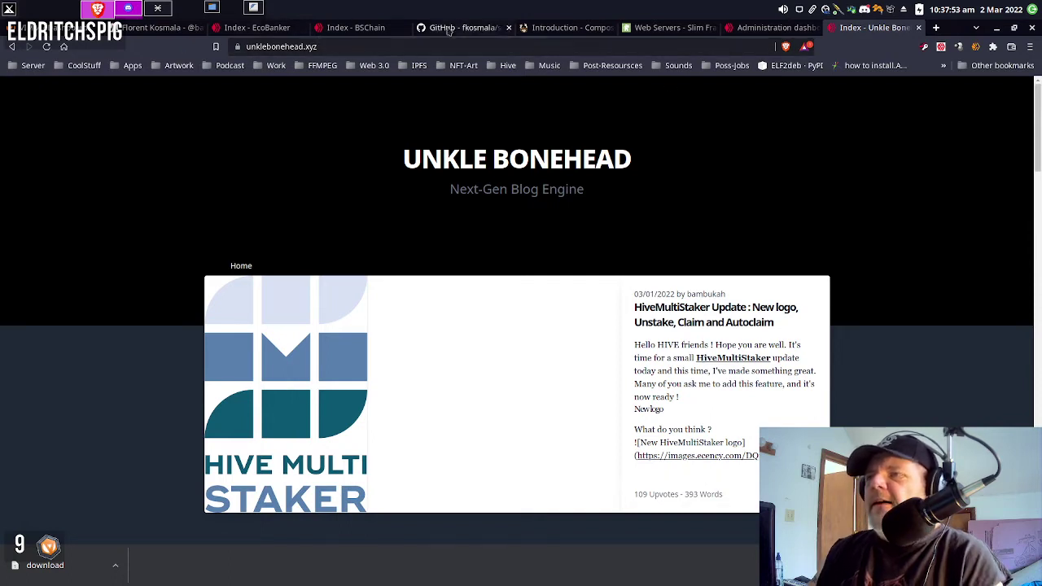
# Switch to the terminal and delete the cached post file with the copied command rm ./data/blog.json
pyautogui.click(763, 30)
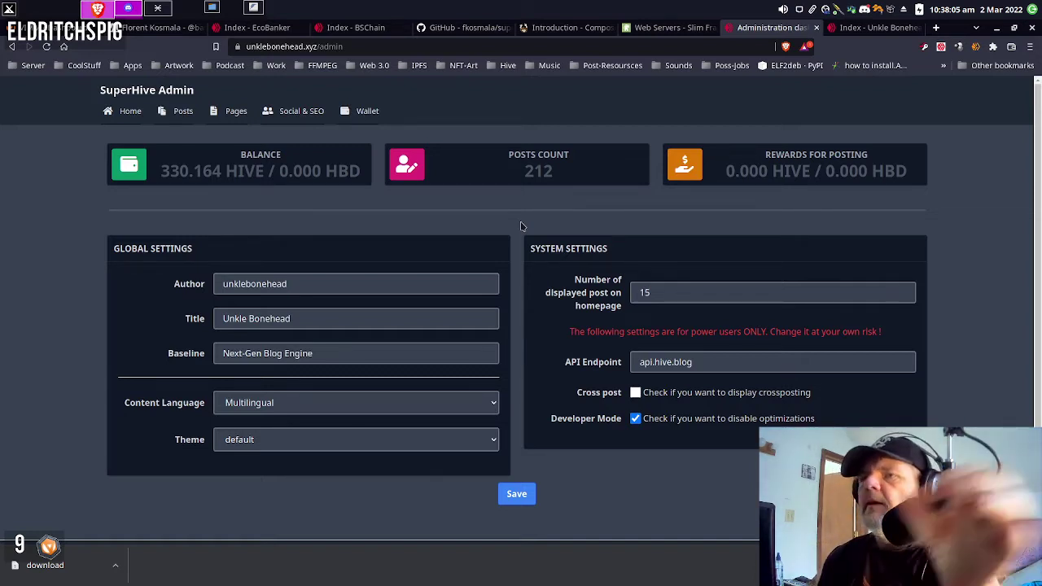
pyautogui.moveTo(630, 582)
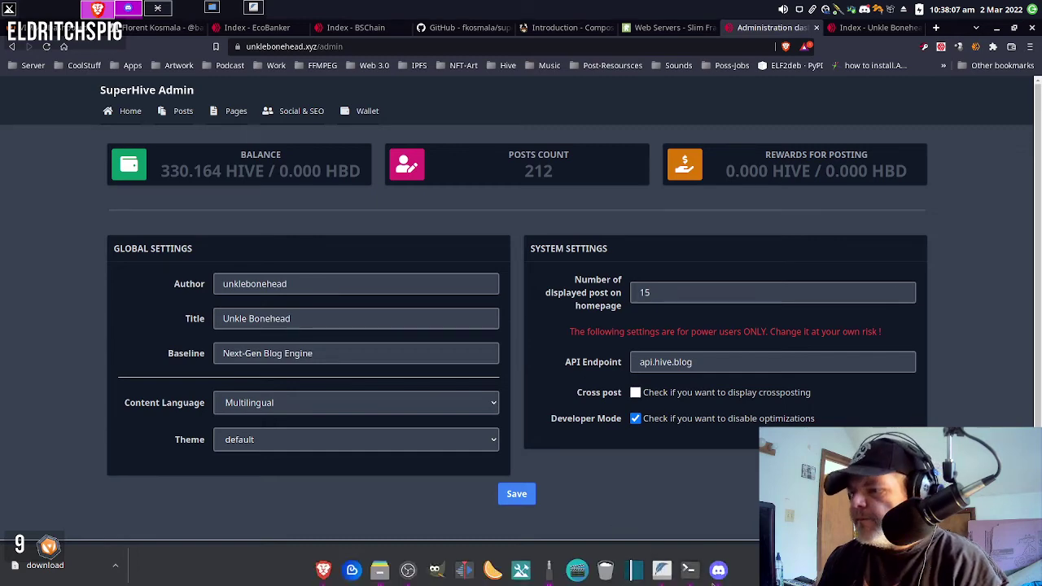
pyautogui.click(688, 570)
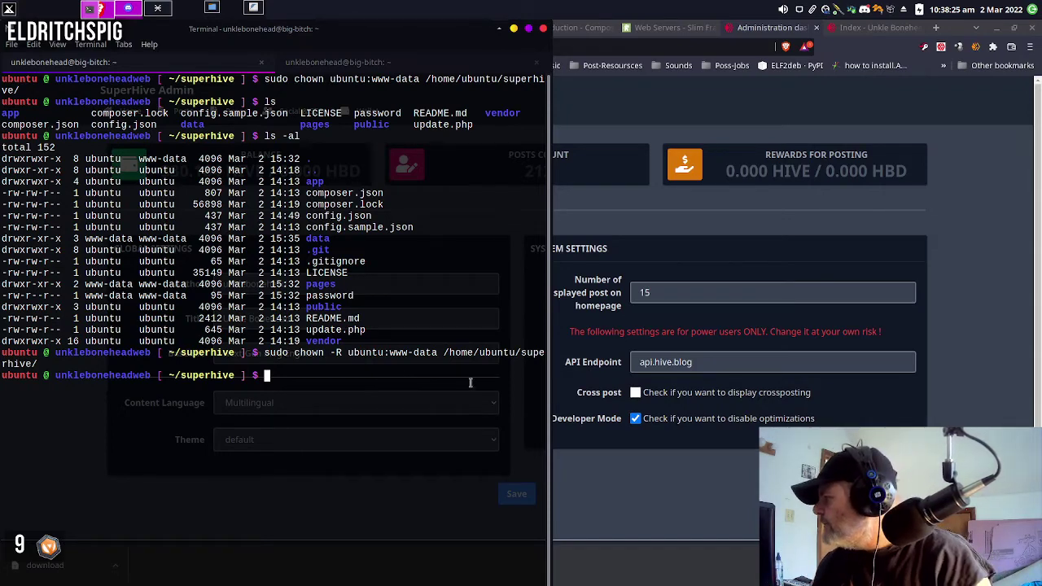
pyautogui.press('super')
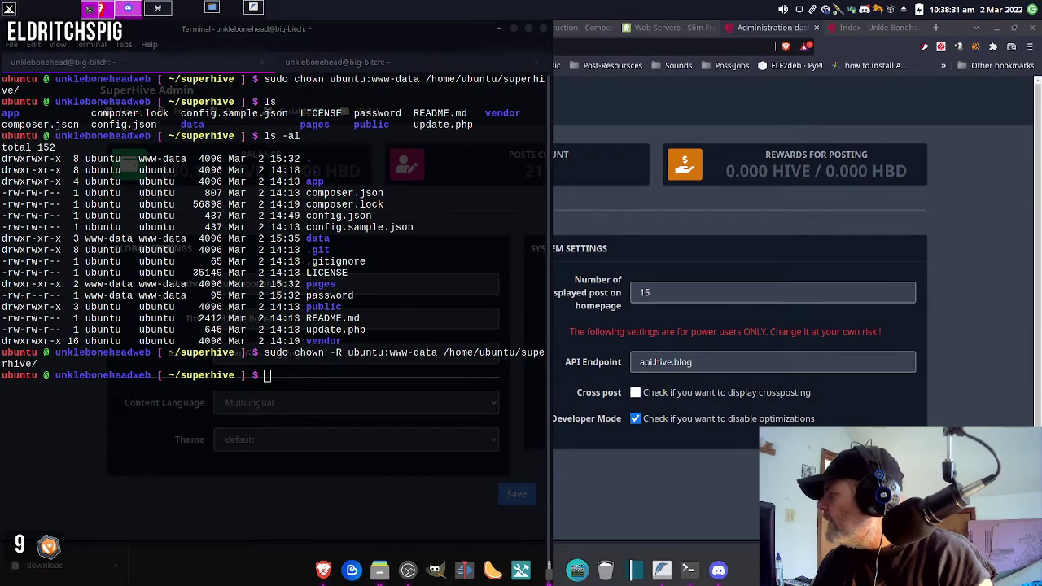
pyautogui.rightClick(342, 411)
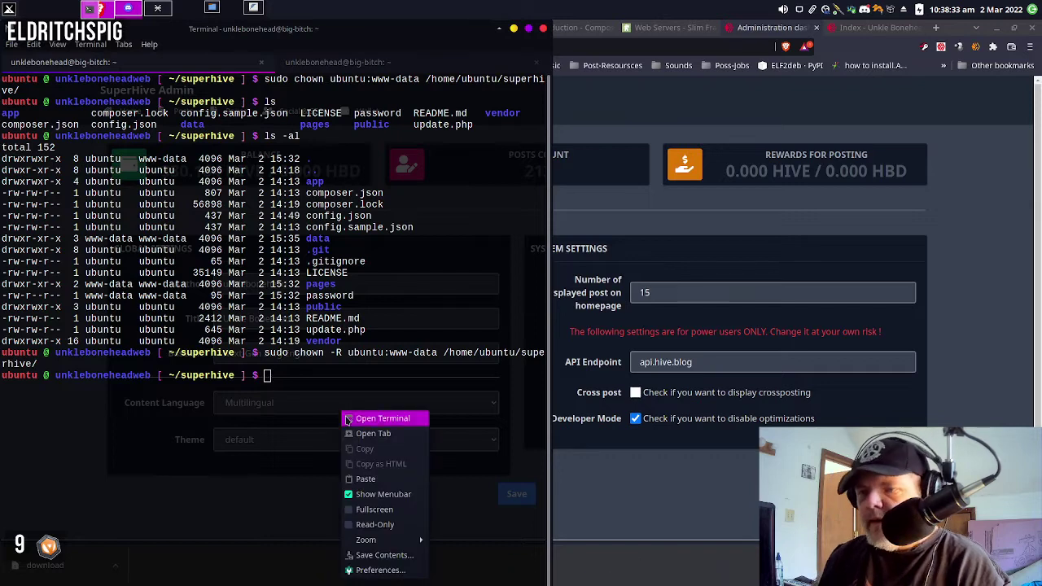
pyautogui.click(362, 479)
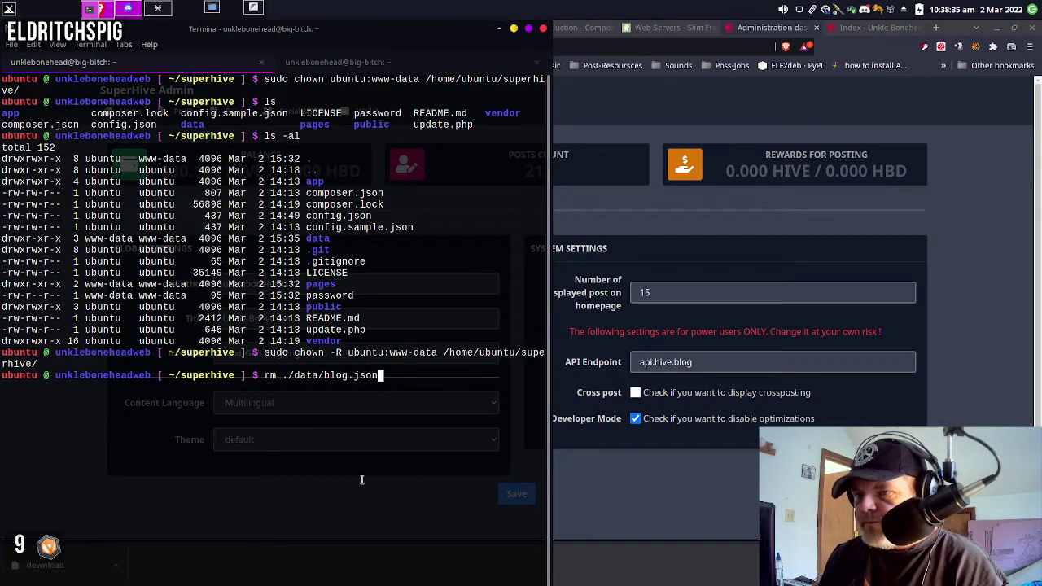
pyautogui.press('Return')
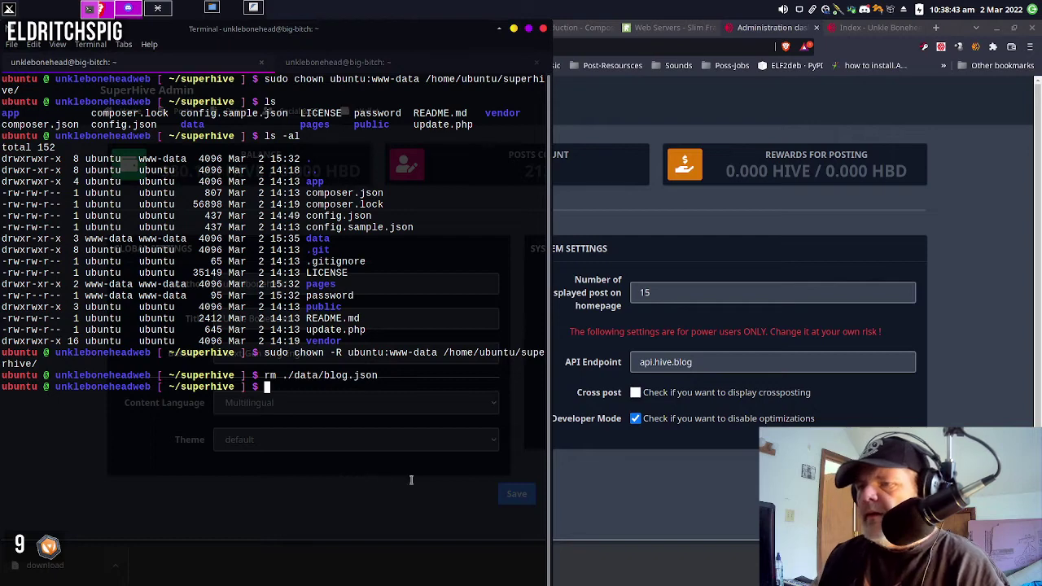
# Reload the blog homepage in Brave to check its posts, and return to the administration dashboard
pyautogui.click(620, 522)
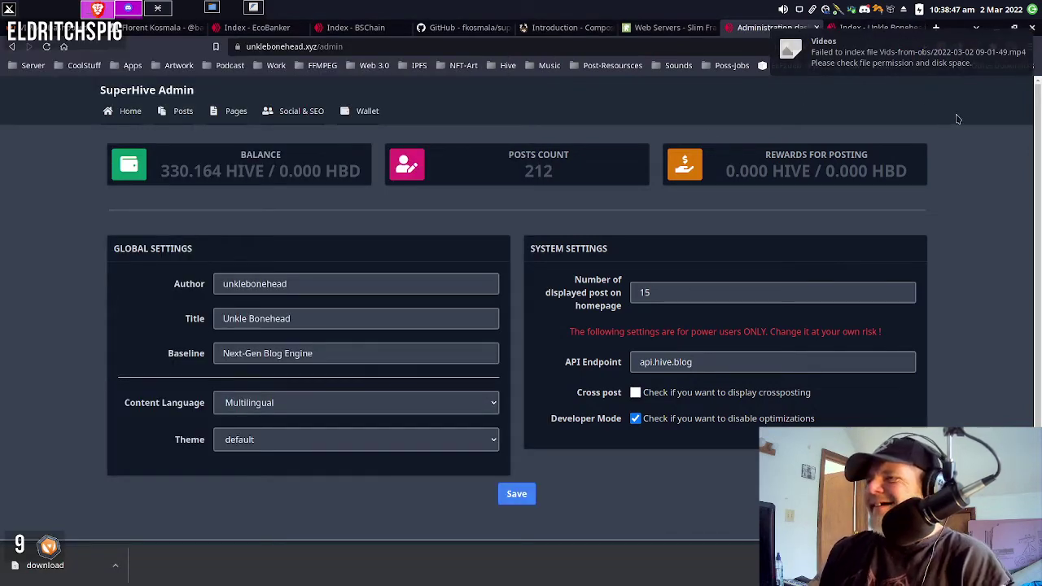
pyautogui.click(862, 27)
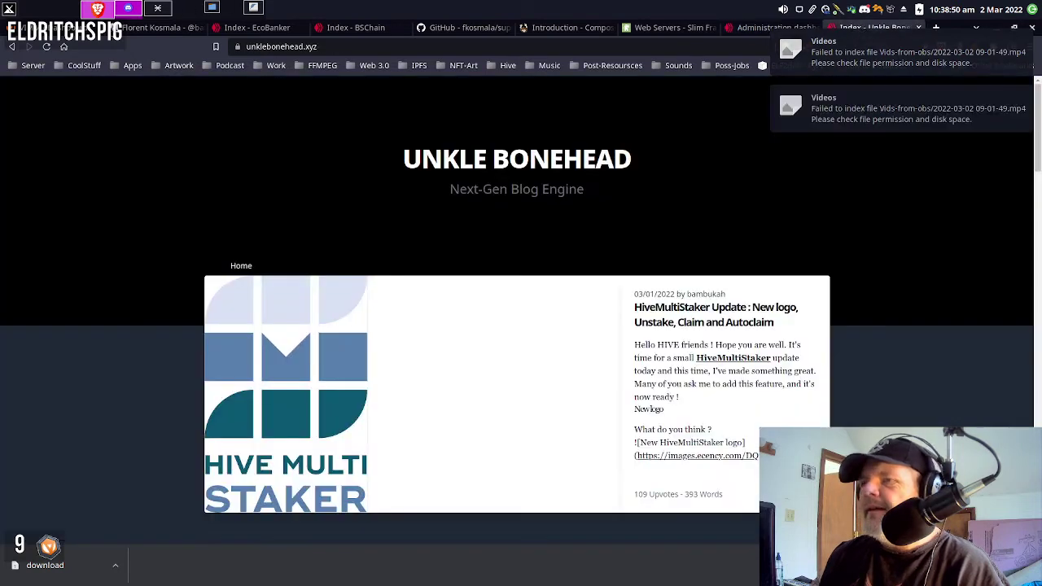
pyautogui.click(47, 47)
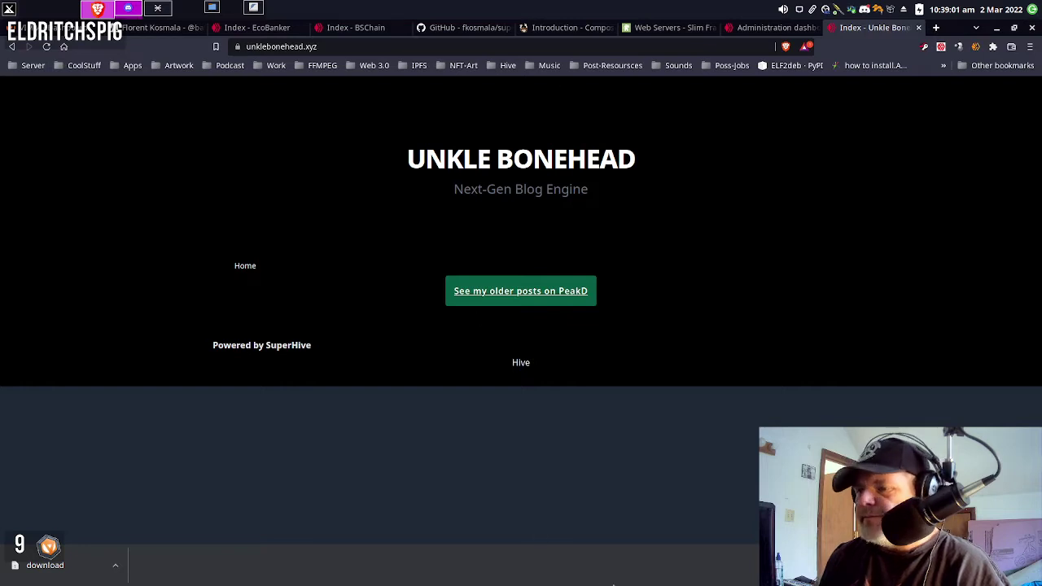
pyautogui.click(778, 29)
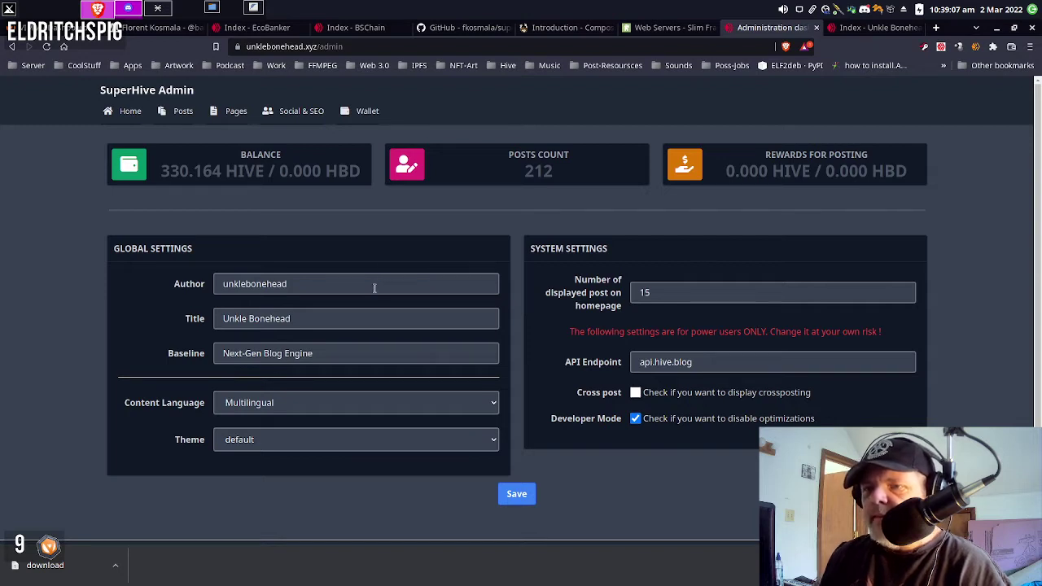
# Replace the blog's baseline with "If a bonehead can do it...", save the settings, and reload the blog homepage to check it
pyautogui.moveTo(345, 353); pyautogui.dragTo(264, 353)
pyautogui.moveTo(203, 346); pyautogui.dragTo(167, 344)
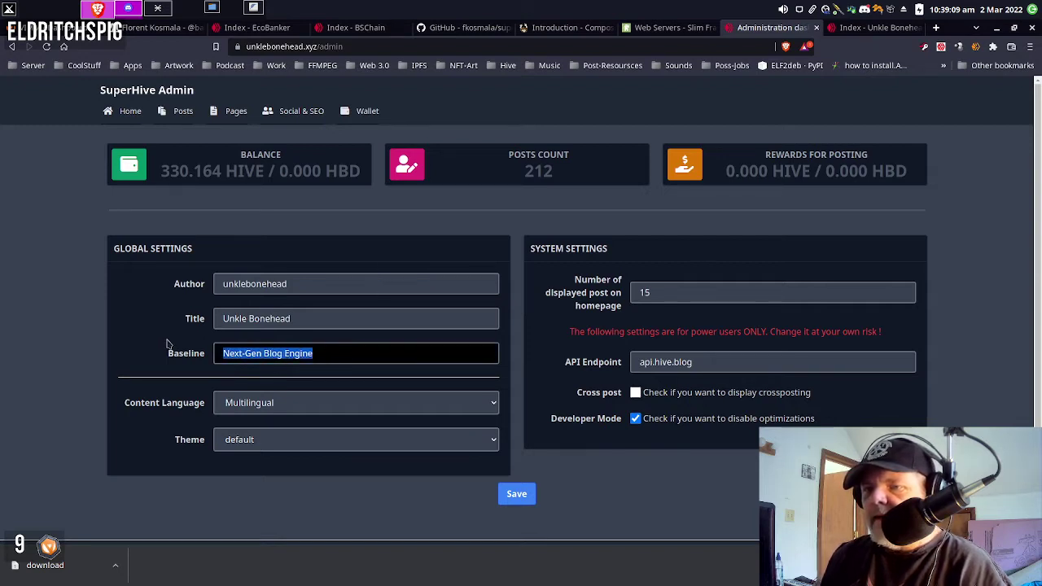
pyautogui.press('BackSpace')
pyautogui.write('If')
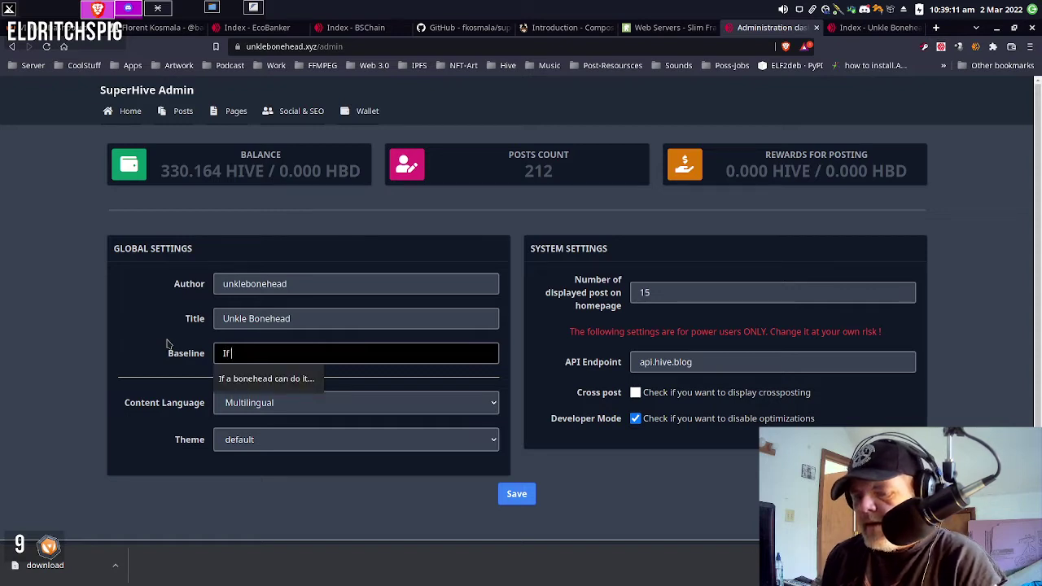
pyautogui.write(' a bonehead')
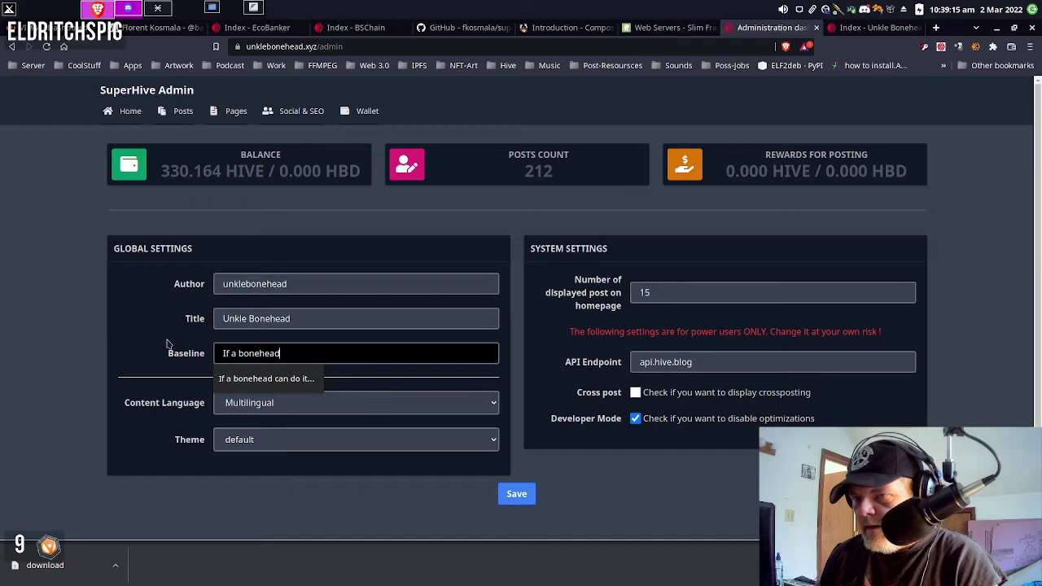
pyautogui.write(' can do i')
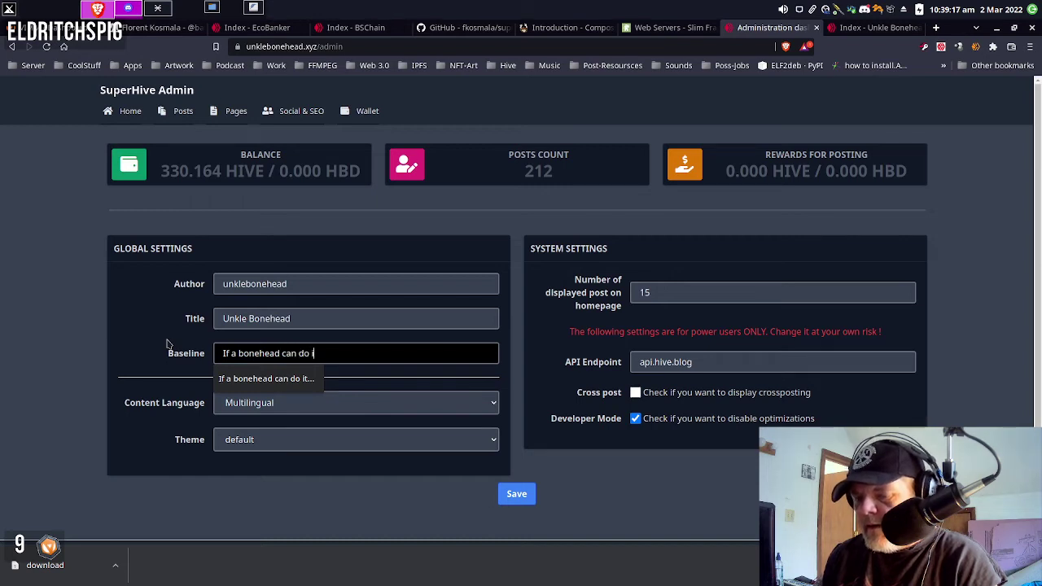
pyautogui.write('t...')
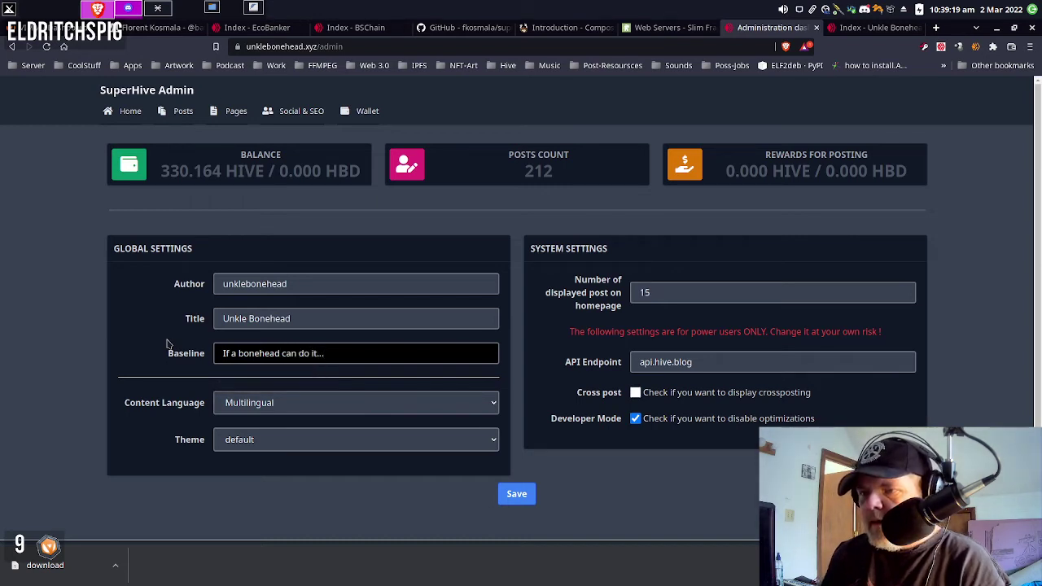
pyautogui.click(527, 496)
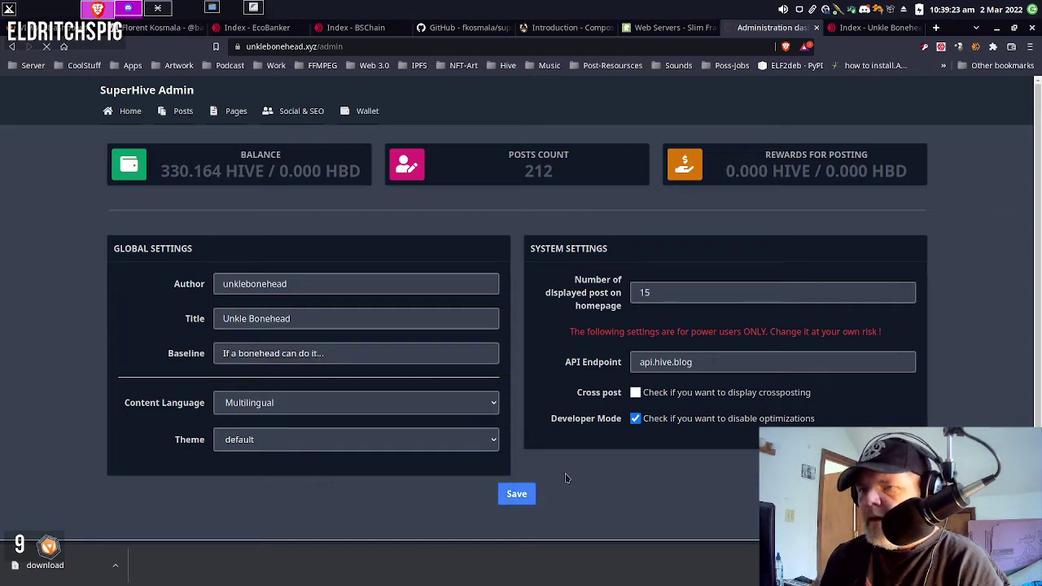
pyautogui.click(873, 27)
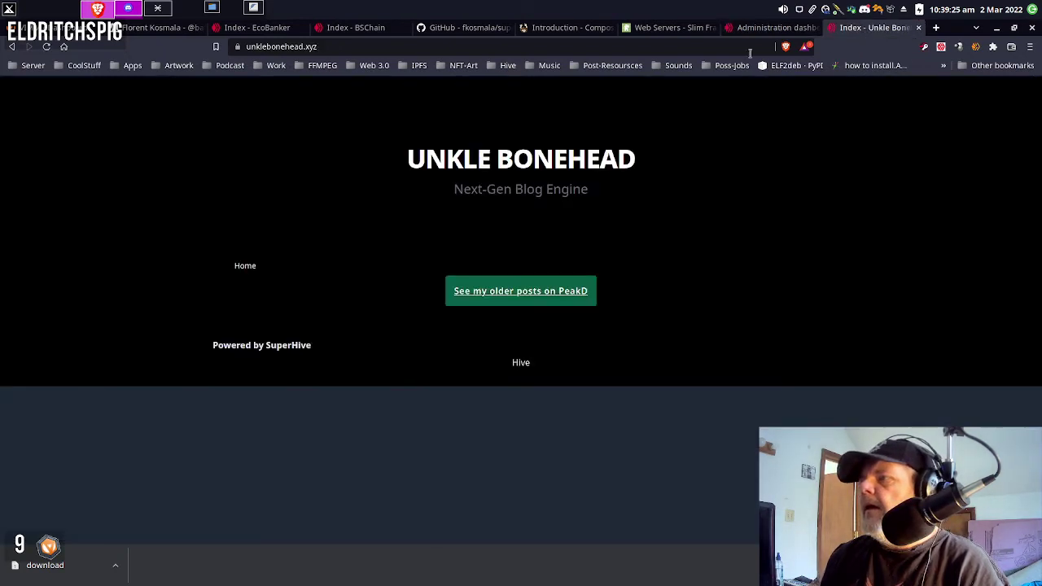
pyautogui.click(47, 48)
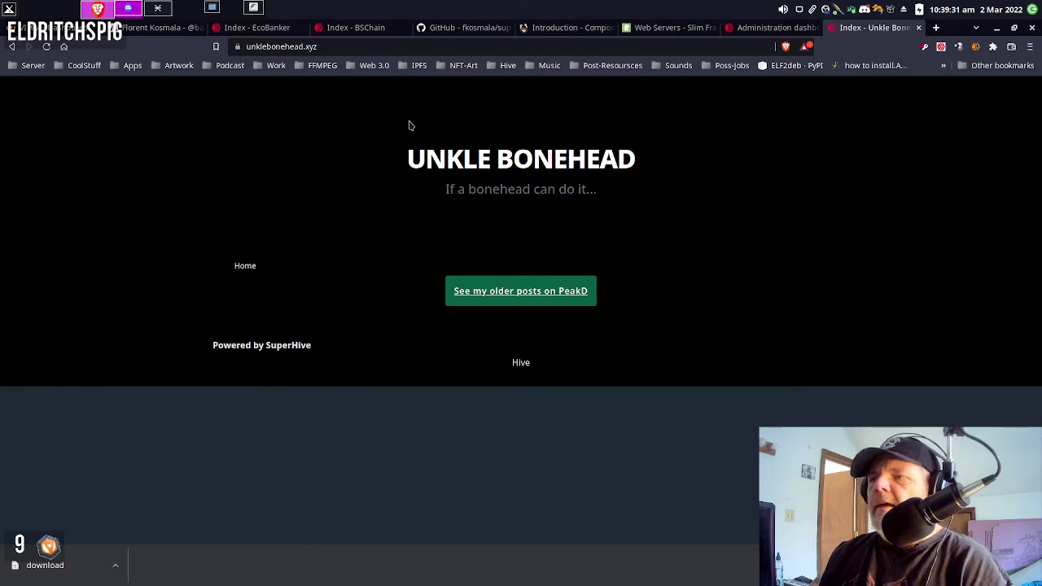
# Switch to the terminal, list the superhive folder, and list the contents of its data subfolder
pyautogui.click(688, 572)
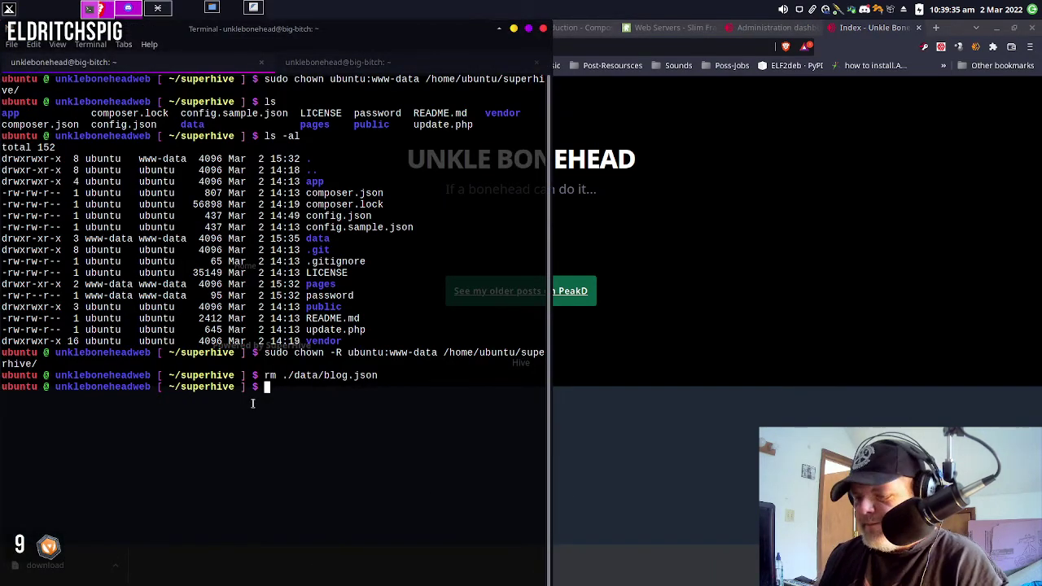
pyautogui.write('ls')
pyautogui.press('Return')
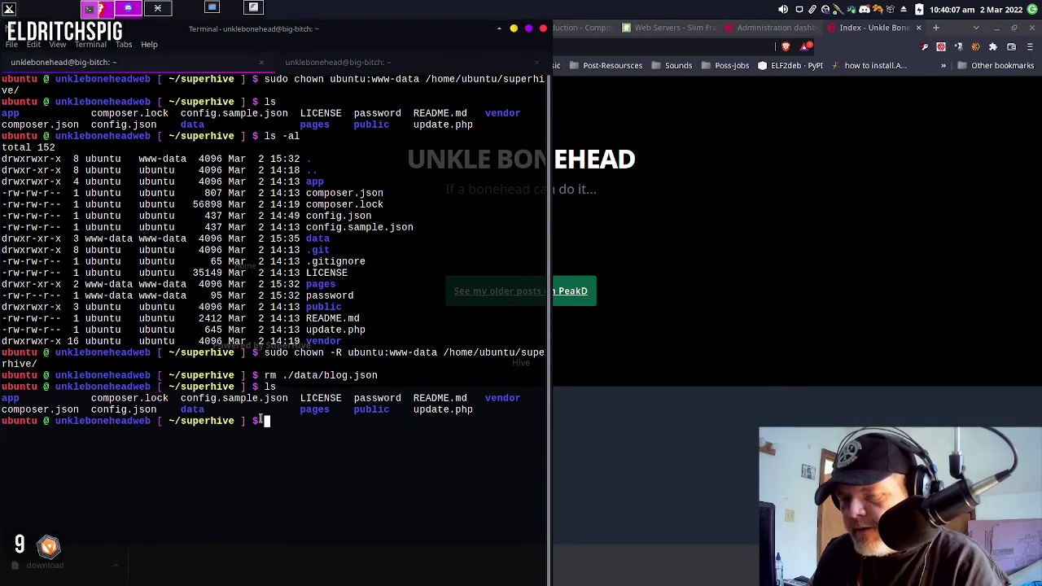
pyautogui.write('cd data')
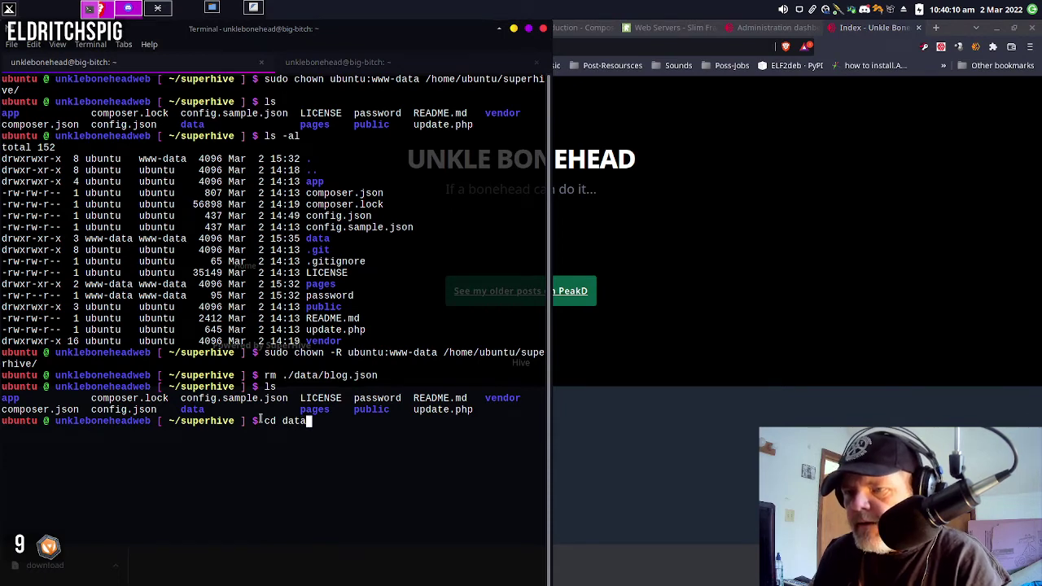
pyautogui.press('Return')
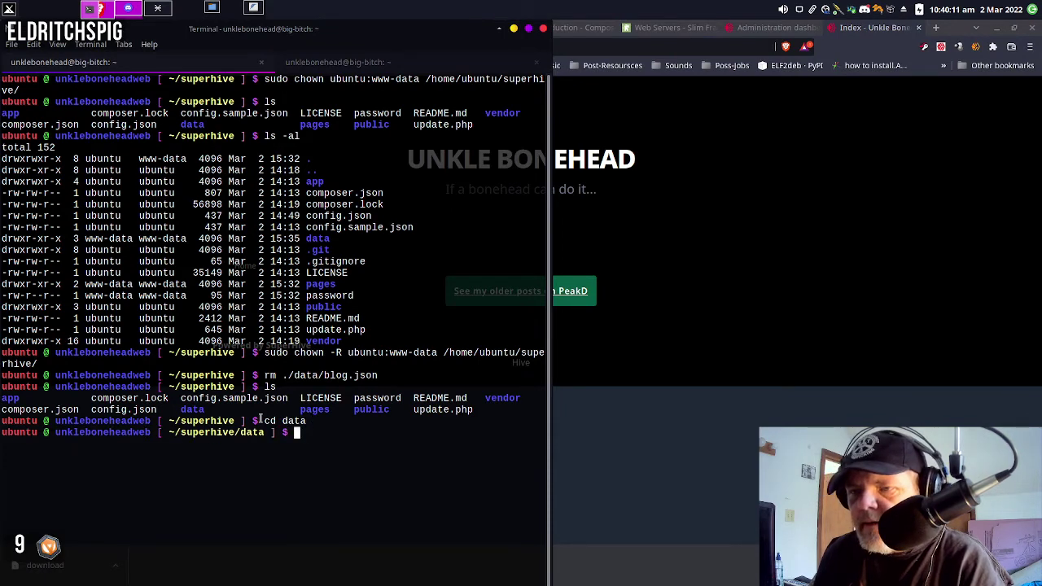
pyautogui.write('ls')
pyautogui.press('Return')
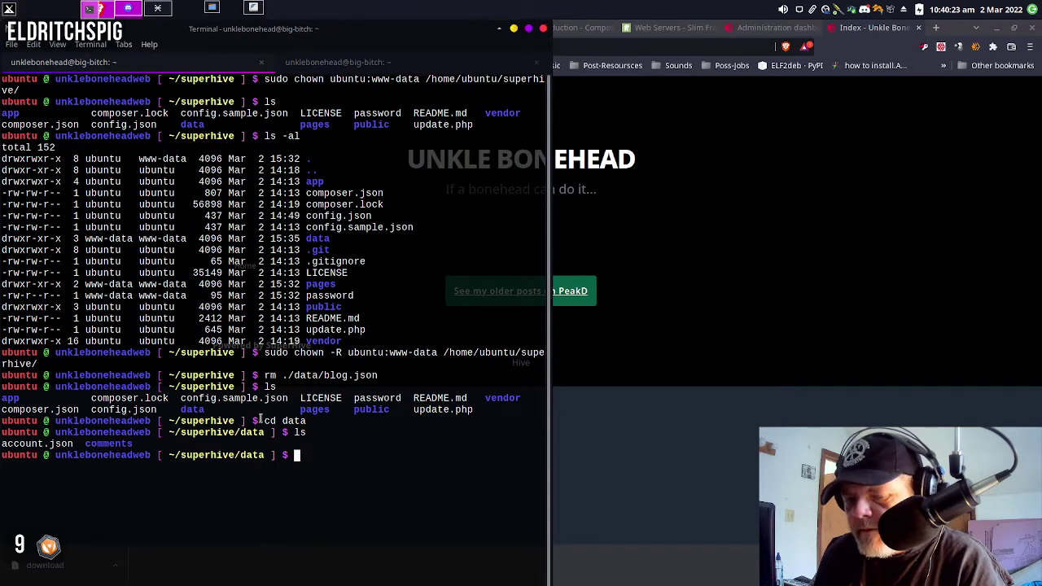
# Return to the superhive folder and list its files, then their ownership and permissions with ls -al
pyautogui.write('cd ..')
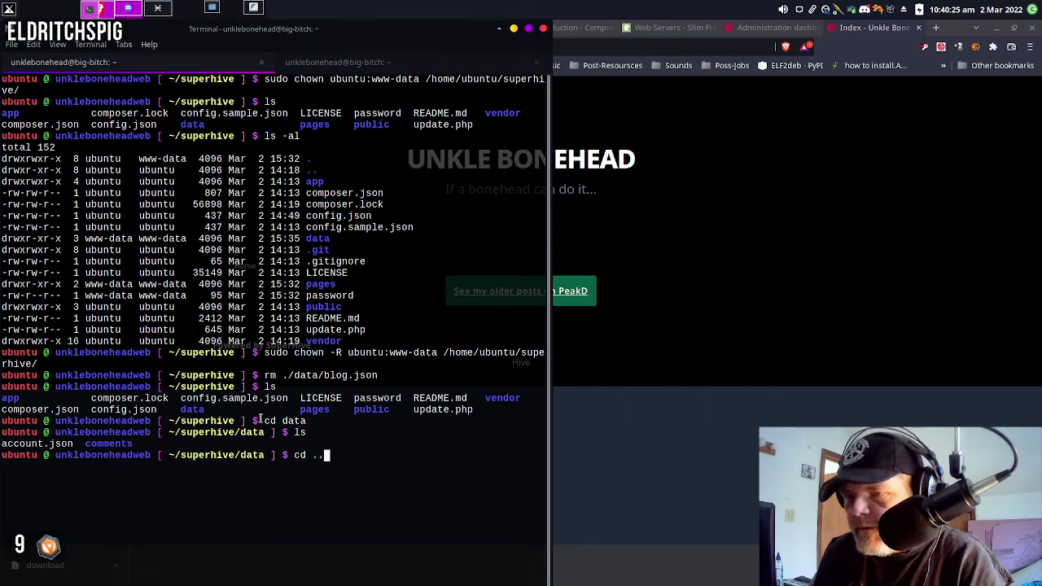
pyautogui.press('Return')
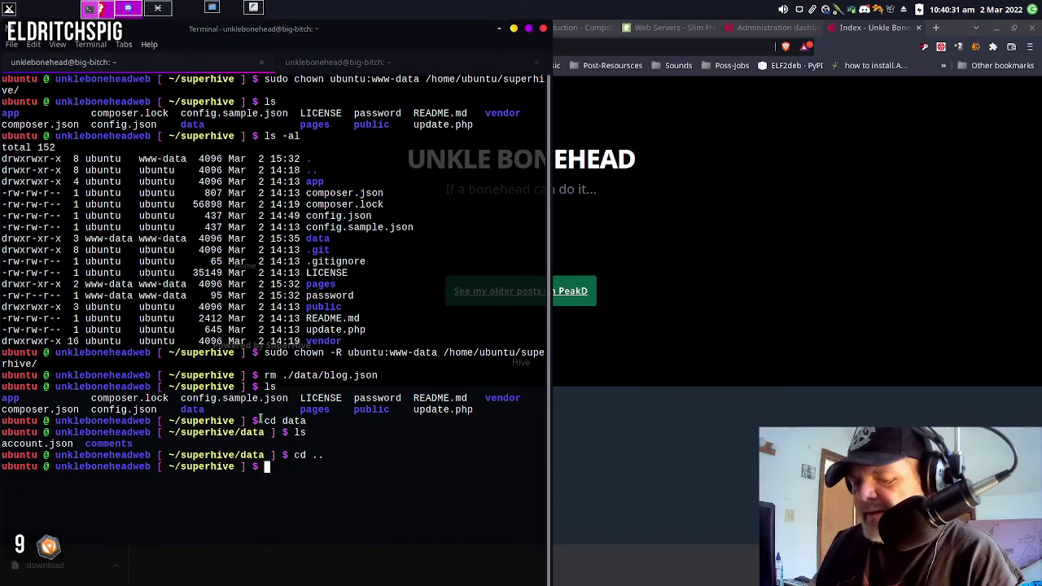
pyautogui.write('ls')
pyautogui.press('Return')
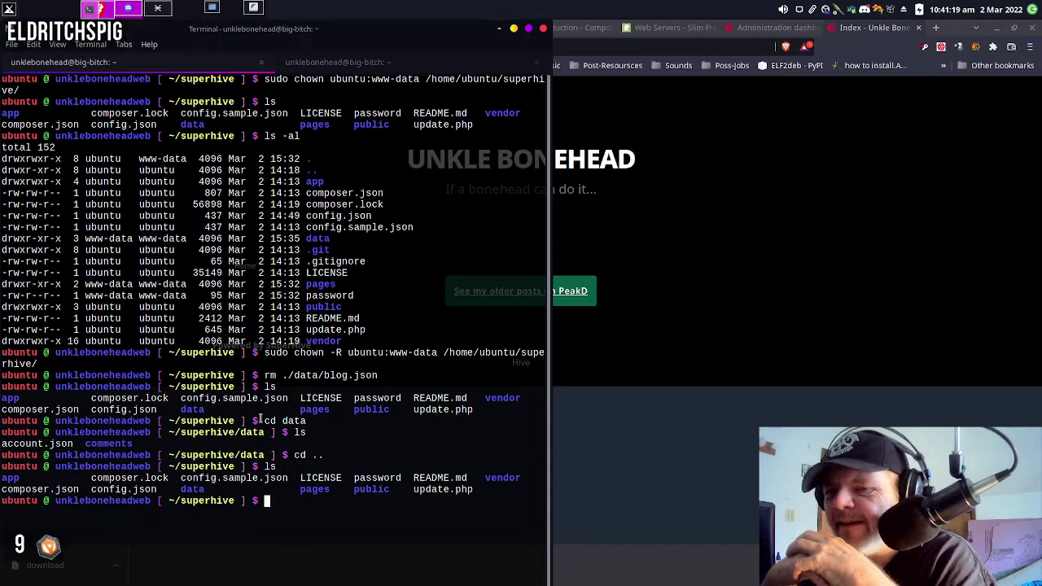
pyautogui.write('ls -al')
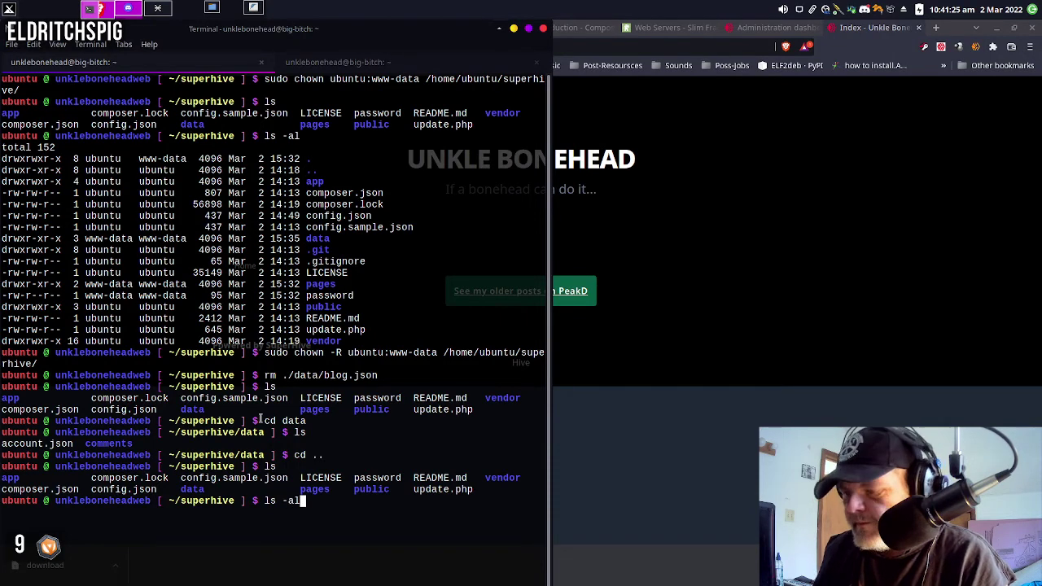
pyautogui.press('Return')
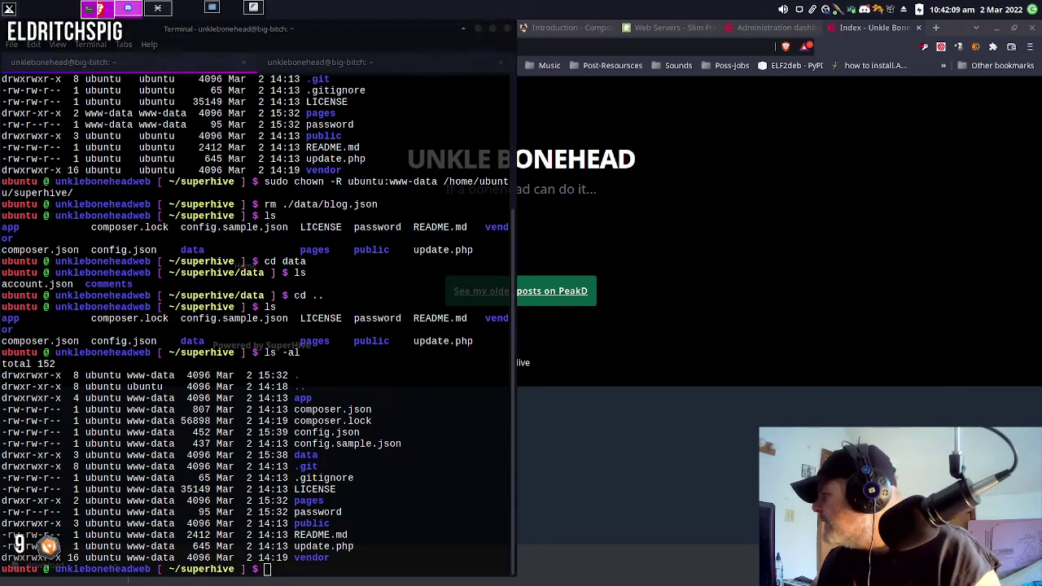
# Grant the group write access to the data folder recursively with sudo chmod -R g+w data
pyautogui.moveTo(521, 584)
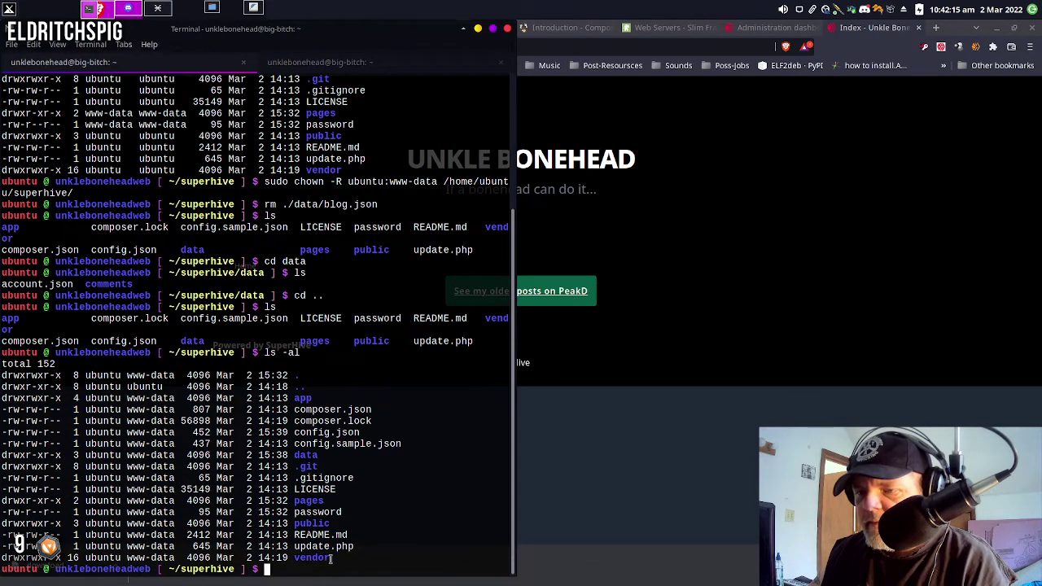
pyautogui.write('sudo chmod -R g+w data')
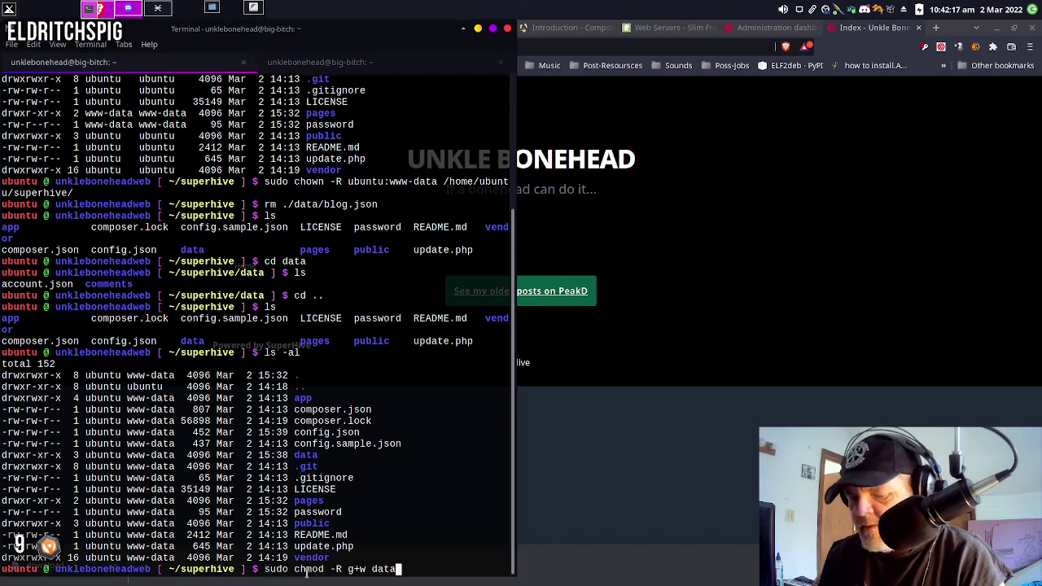
pyautogui.press('Return')
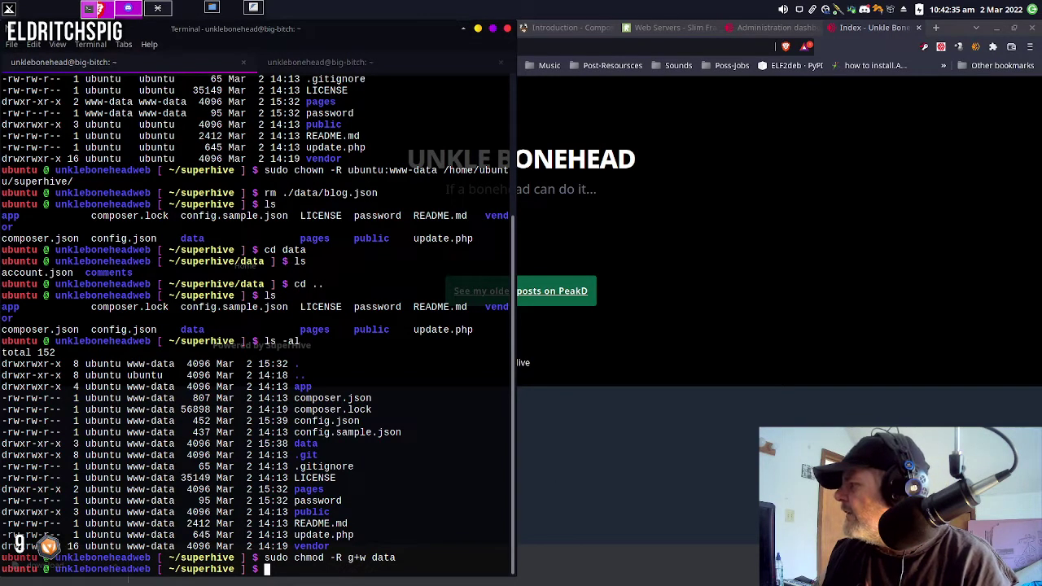
# Run the copied command rm ./data/blog.json in the terminal to remove the cached post file
pyautogui.moveTo(662, 570)
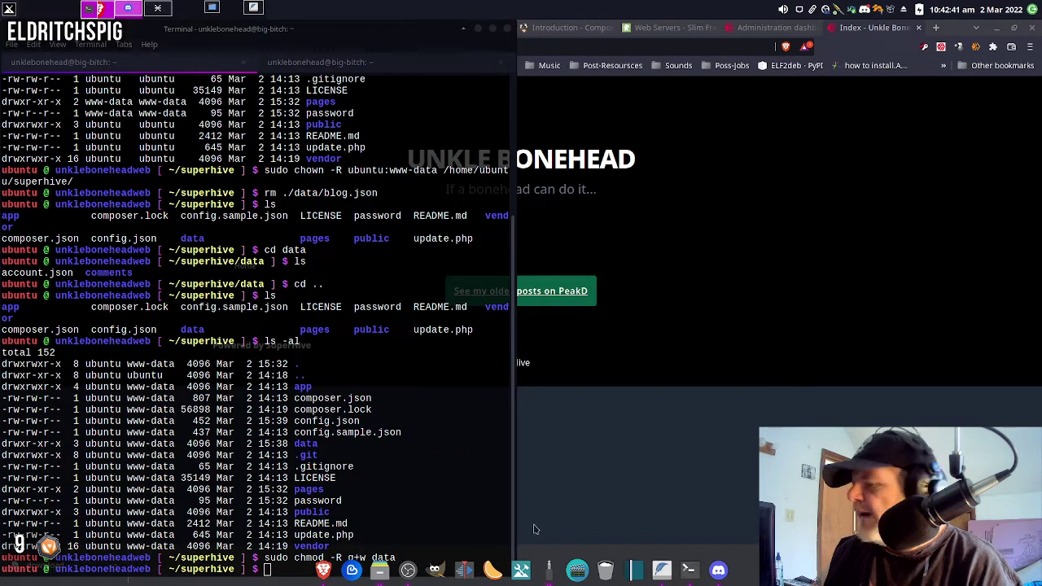
pyautogui.rightClick(281, 570)
pyautogui.click(316, 471)
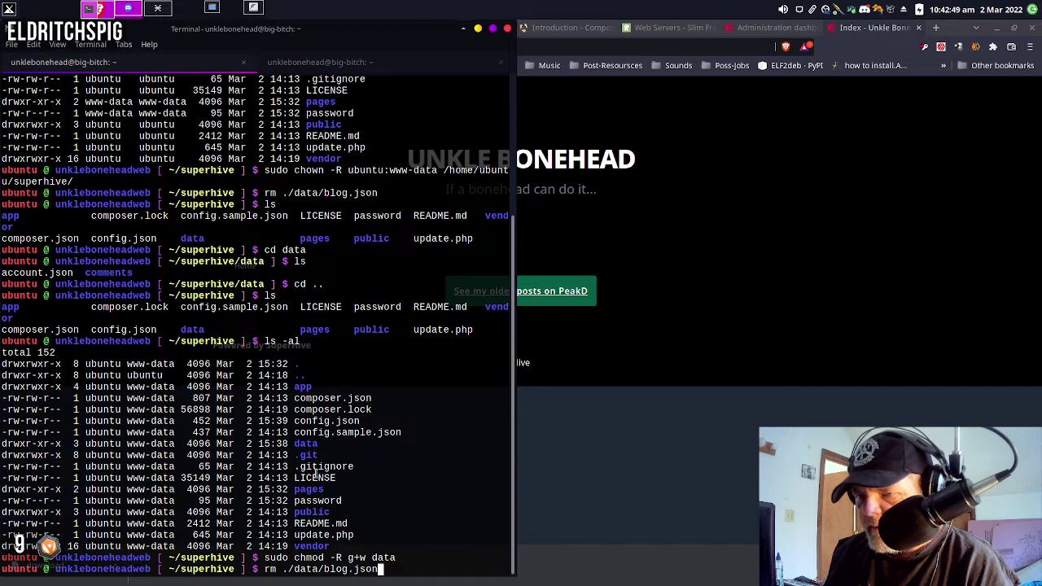
pyautogui.press('Return')
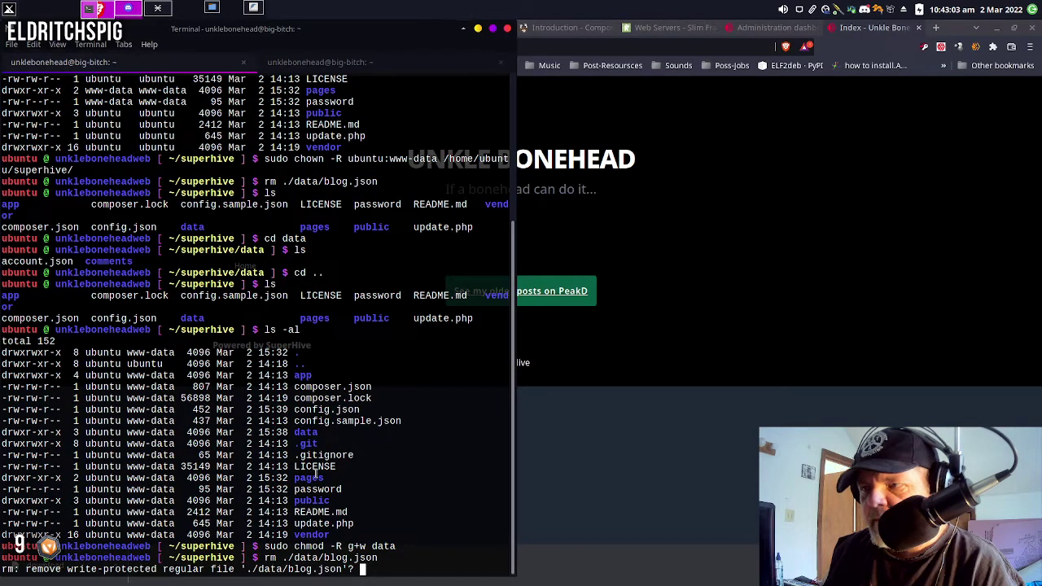
# Switch to Brave, refresh the blog homepage, and look through its posts
pyautogui.click(635, 214)
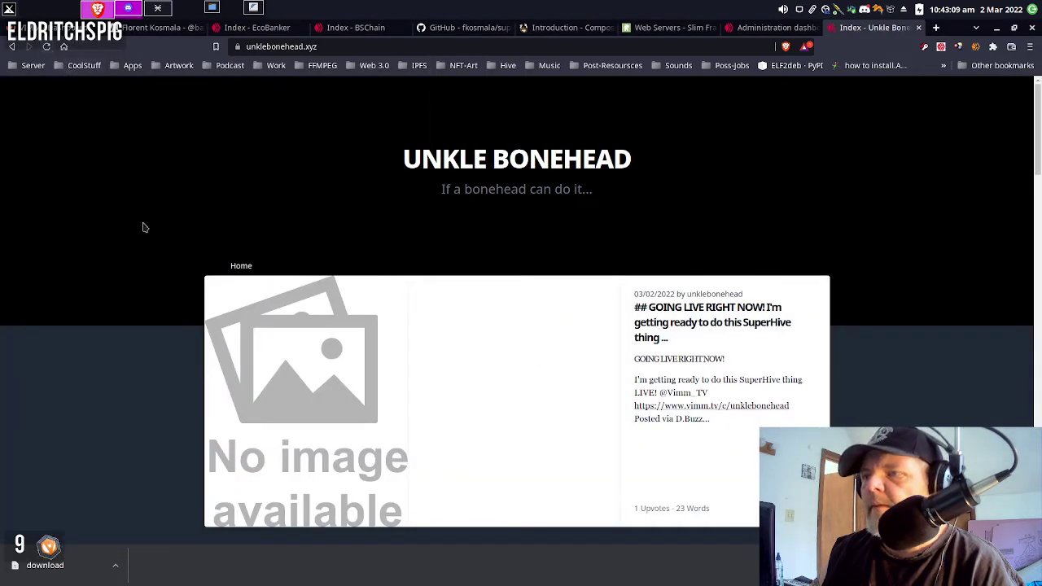
pyautogui.scroll(-2, 144, 228)
pyautogui.scroll(-8, 147, 240)
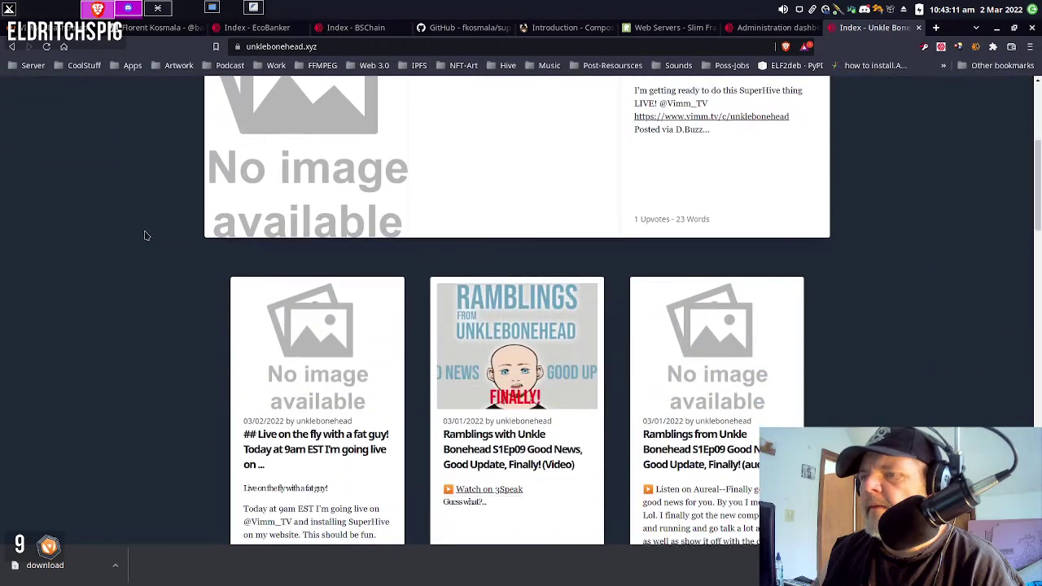
pyautogui.scroll(10, 149, 247)
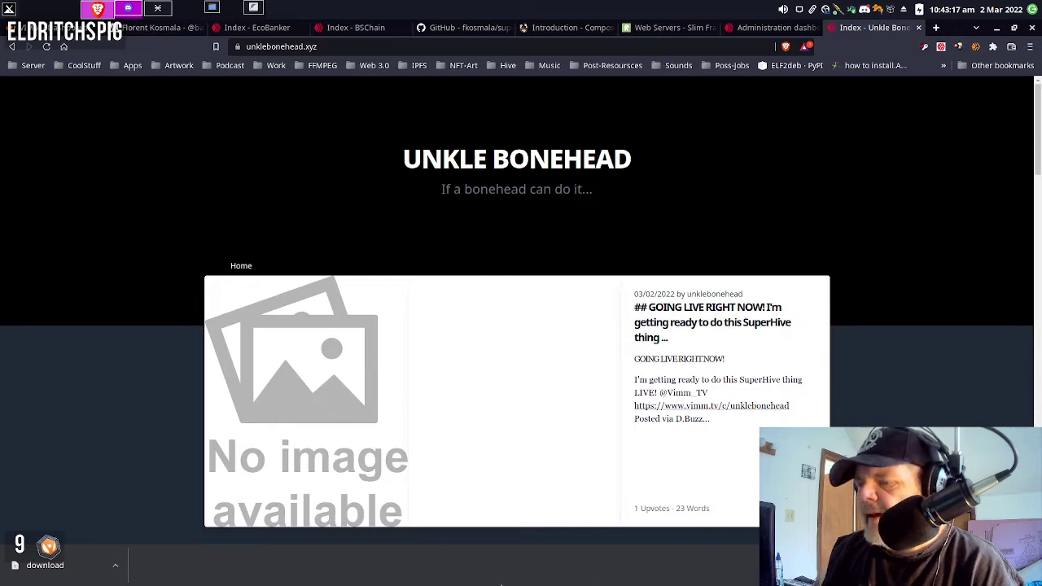
pyautogui.moveTo(488, 584)
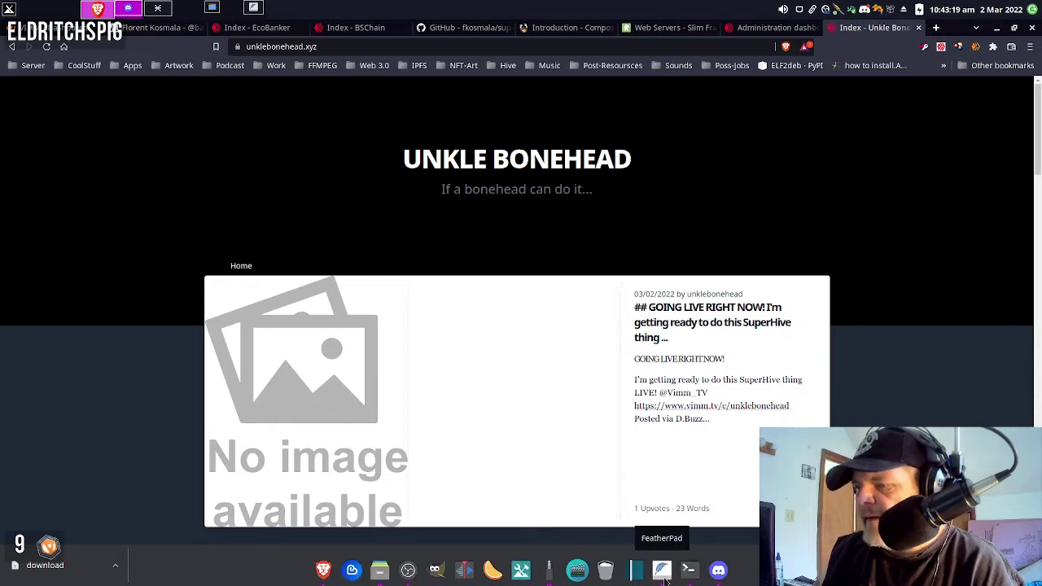
# Return to the terminal and answer y to confirm removing the write-protected ./data/blog.json
pyautogui.click(689, 570)
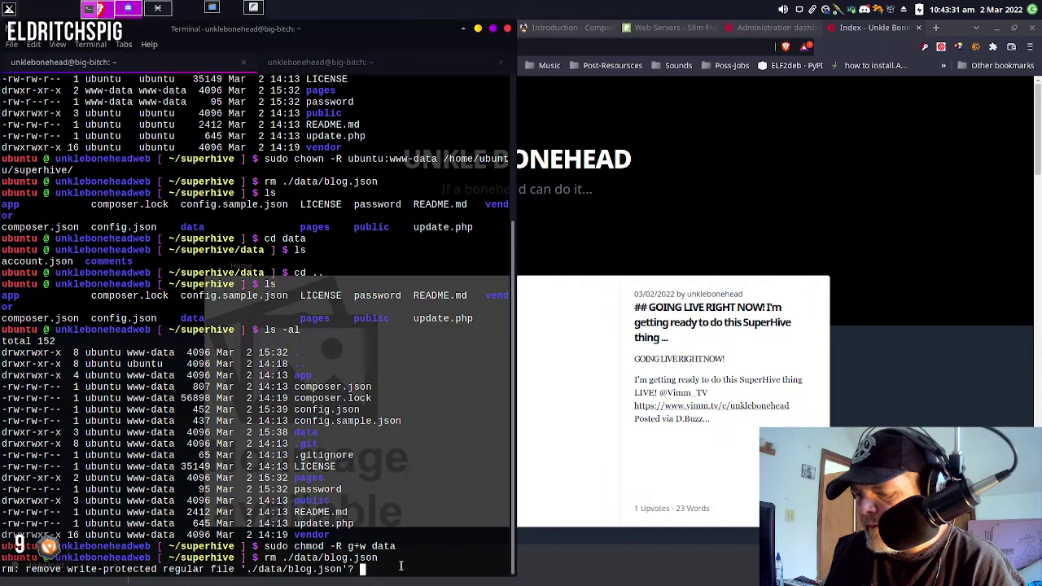
pyautogui.write('y')
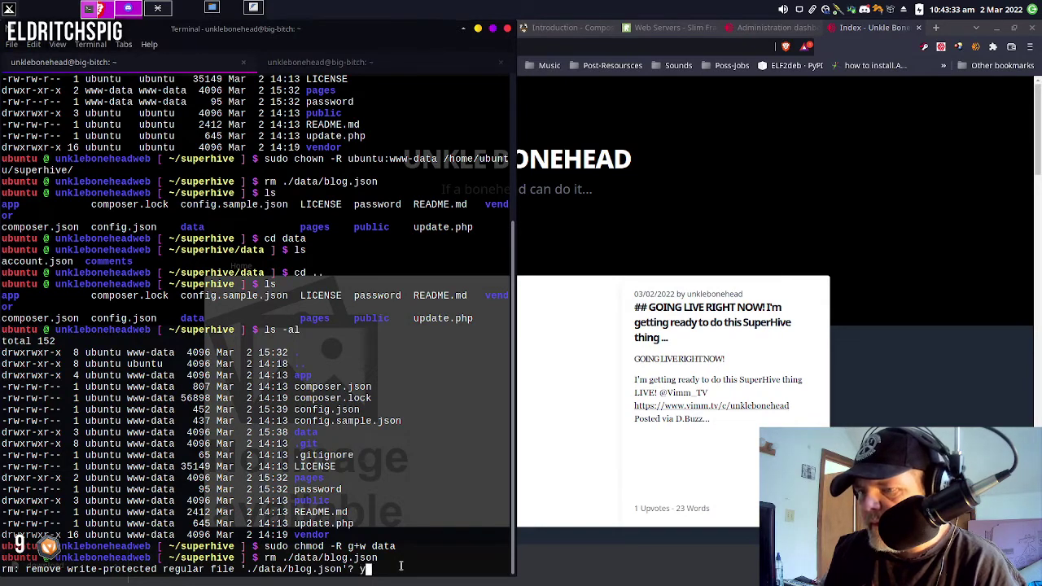
pyautogui.press('Return')
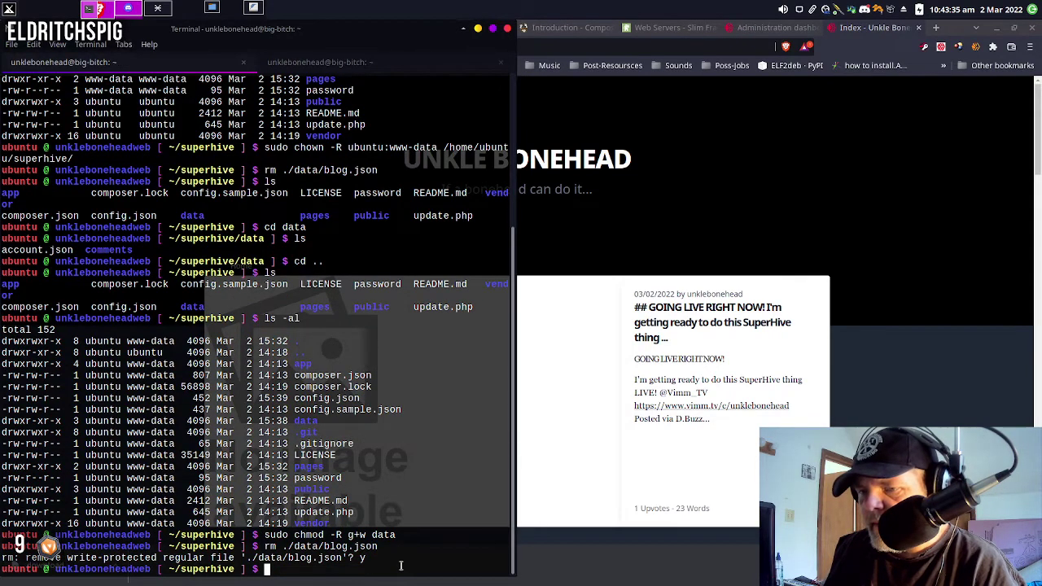
# Open the "GOING LIVE RIGHT NOW!" post from the blog homepage in Brave, reload it, and examine its content, voting and comment sections
pyautogui.click(555, 379)
pyautogui.click(484, 383)
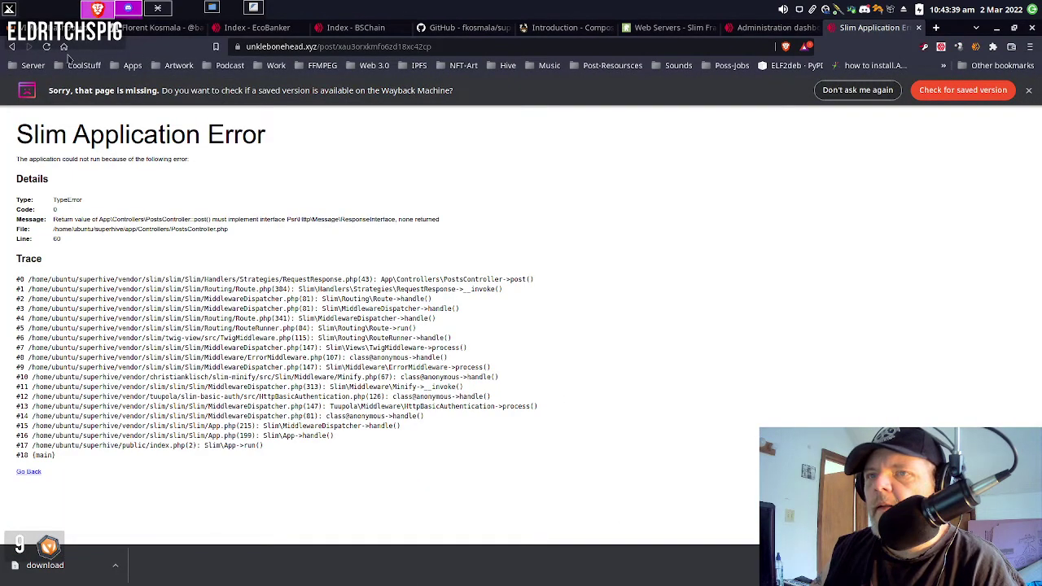
pyautogui.click(46, 47)
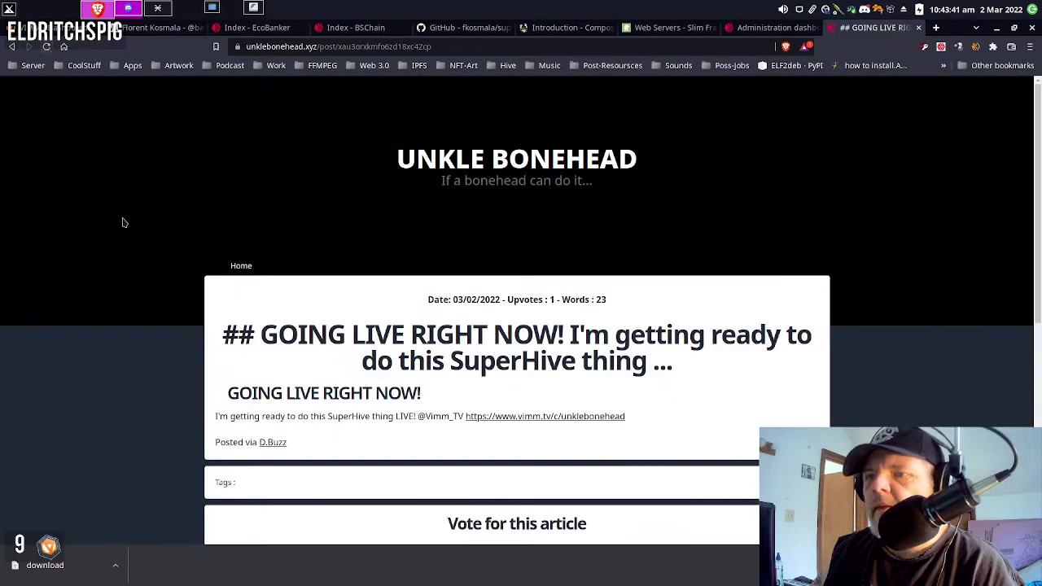
pyautogui.scroll(-3, 123, 237)
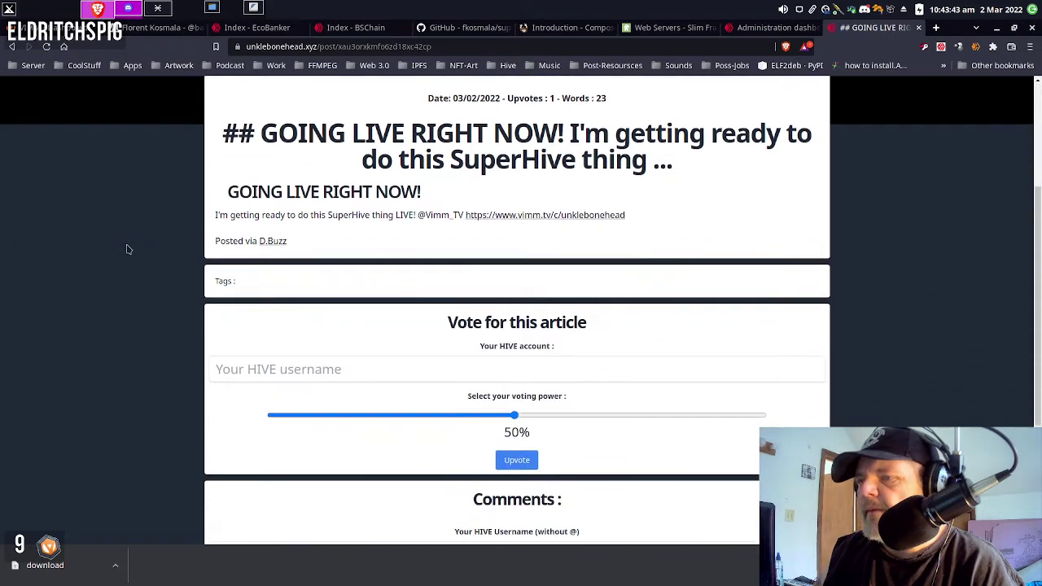
pyautogui.scroll(-2, 126, 249)
pyautogui.scroll(3, 128, 252)
pyautogui.scroll(2, 128, 255)
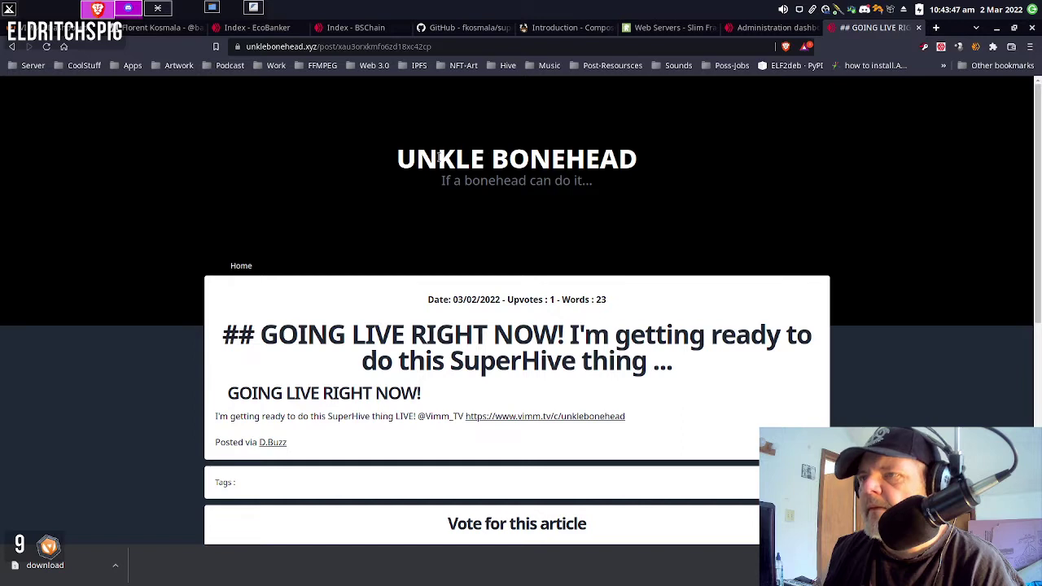
pyautogui.click(47, 48)
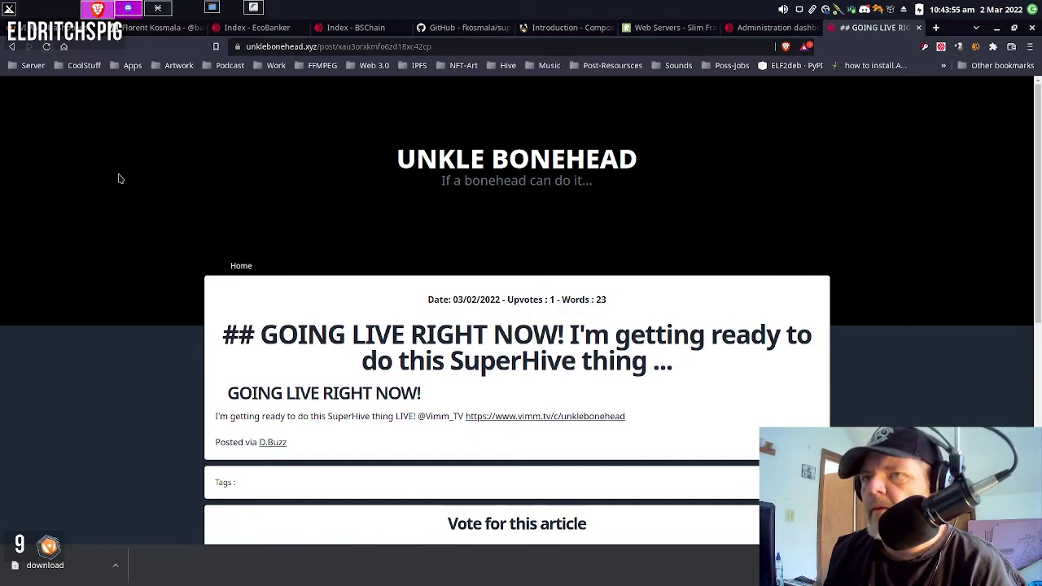
pyautogui.click(485, 46)
pyautogui.click(485, 46)
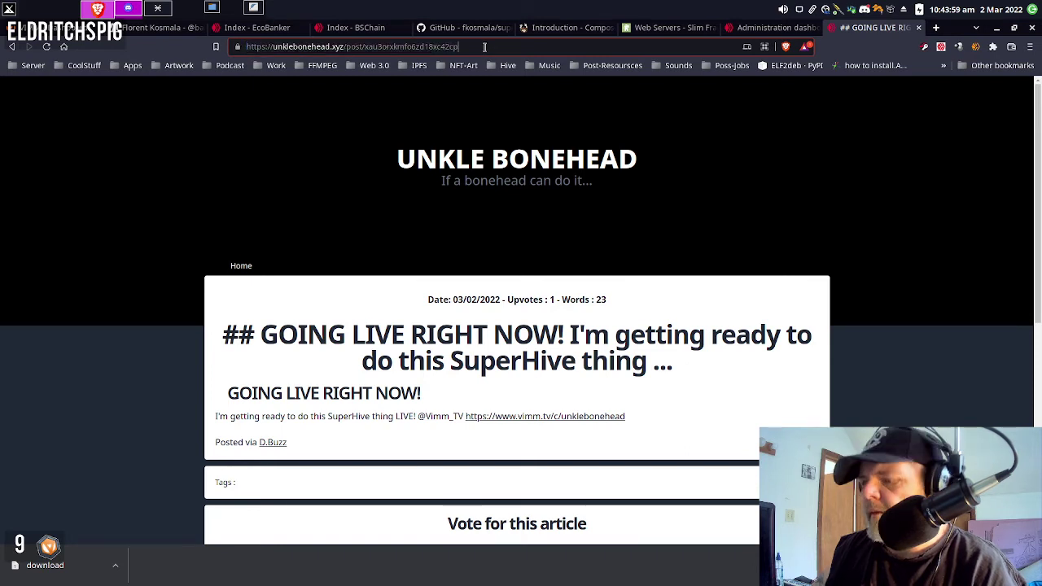
pyautogui.press('BackSpace')
pyautogui.press('BackSpace')
pyautogui.press('BackSpace')
pyautogui.press('BackSpace')
pyautogui.press('BackSpace')
pyautogui.press('BackSpace')
pyautogui.press('BackSpace')
pyautogui.press('BackSpace')
pyautogui.press('BackSpace')
pyautogui.press('BackSpace')
pyautogui.press('BackSpace')
pyautogui.press('BackSpace')
pyautogui.press('BackSpace')
pyautogui.press('BackSpace')
pyautogui.press('BackSpace')
pyautogui.press('BackSpace')
pyautogui.press('BackSpace')
pyautogui.press('BackSpace')
pyautogui.press('BackSpace')
pyautogui.press('BackSpace')
pyautogui.press('BackSpace')
pyautogui.press('BackSpace')
pyautogui.press('BackSpace')
pyautogui.press('BackSpace')
pyautogui.press('BackSpace')
pyautogui.press('BackSpace')
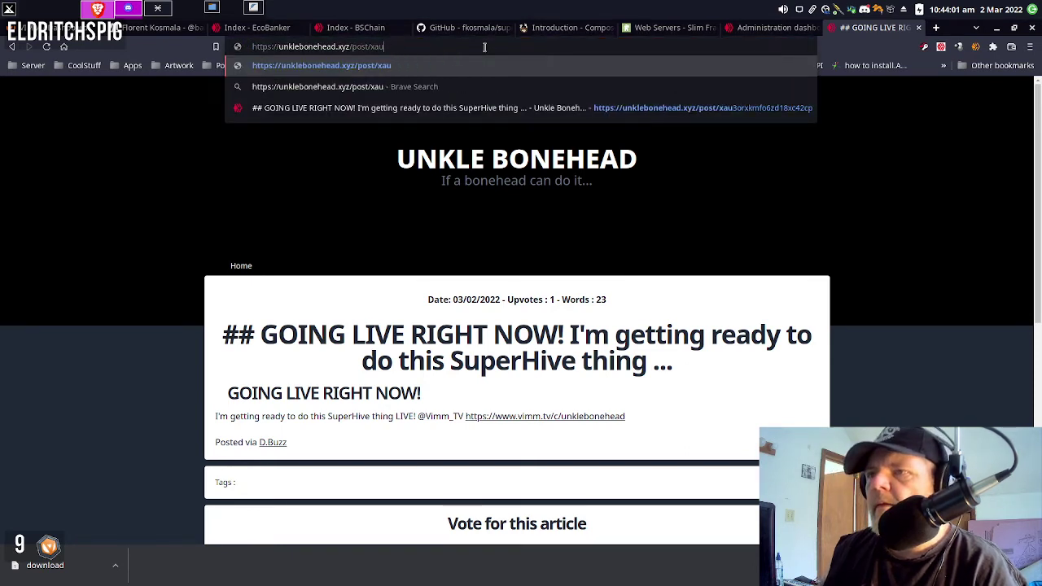
pyautogui.press('BackSpace')
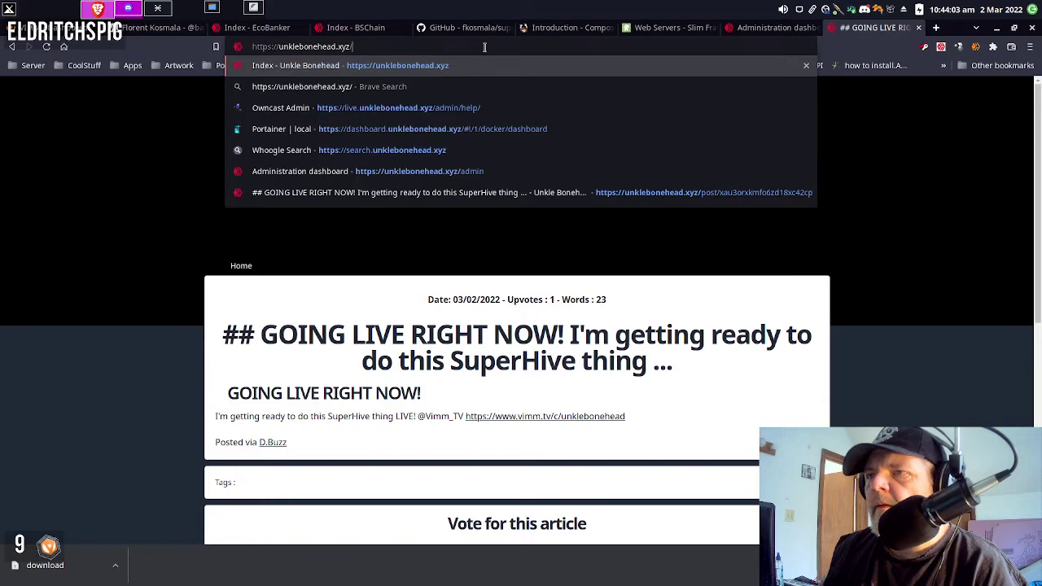
pyautogui.press('Return')
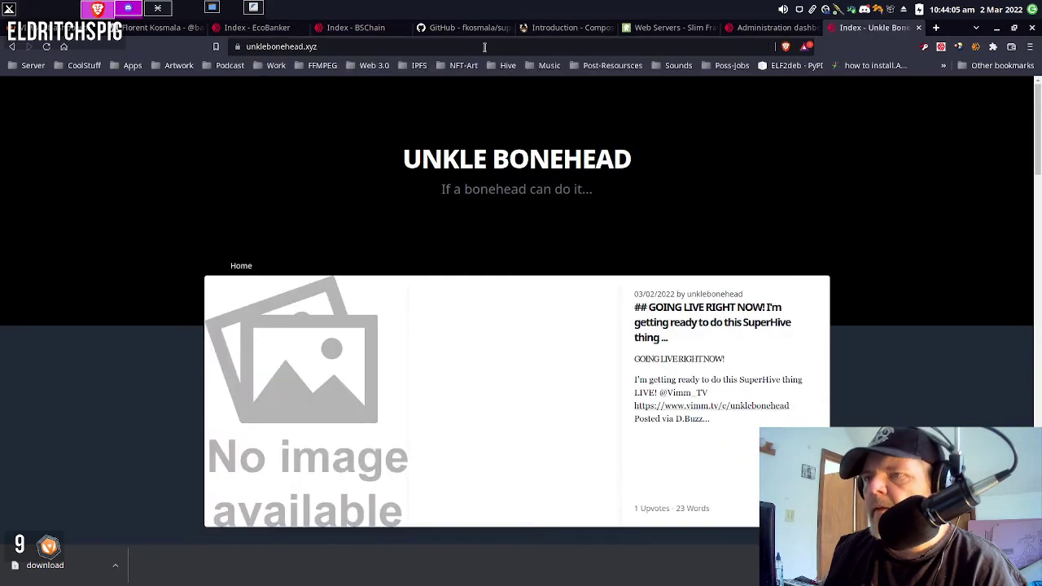
# Look through the post cards on the blog homepage, from the newest to the oldest and back
pyautogui.scroll(-5, 502, 209)
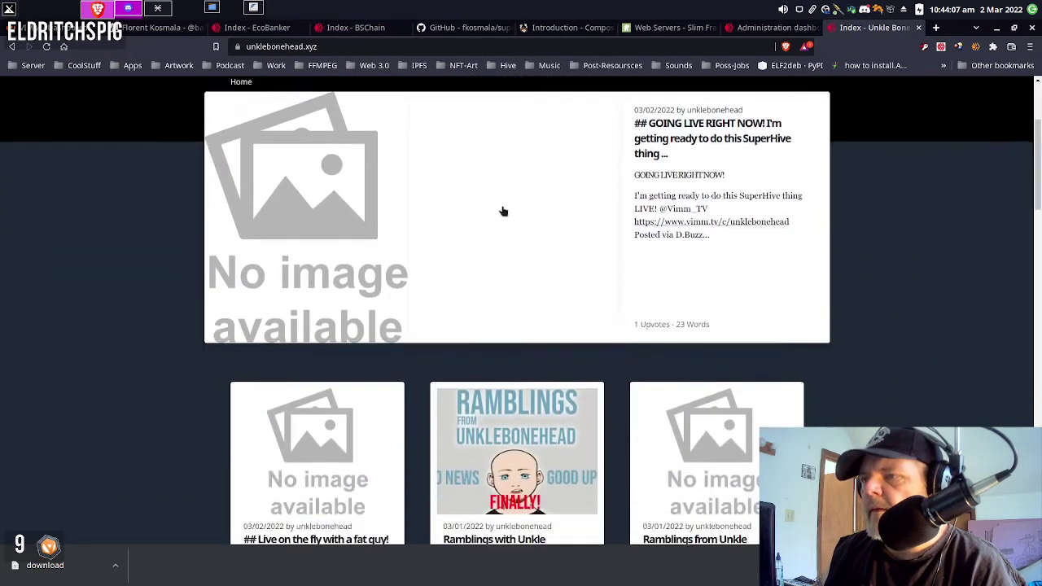
pyautogui.scroll(-2, 501, 218)
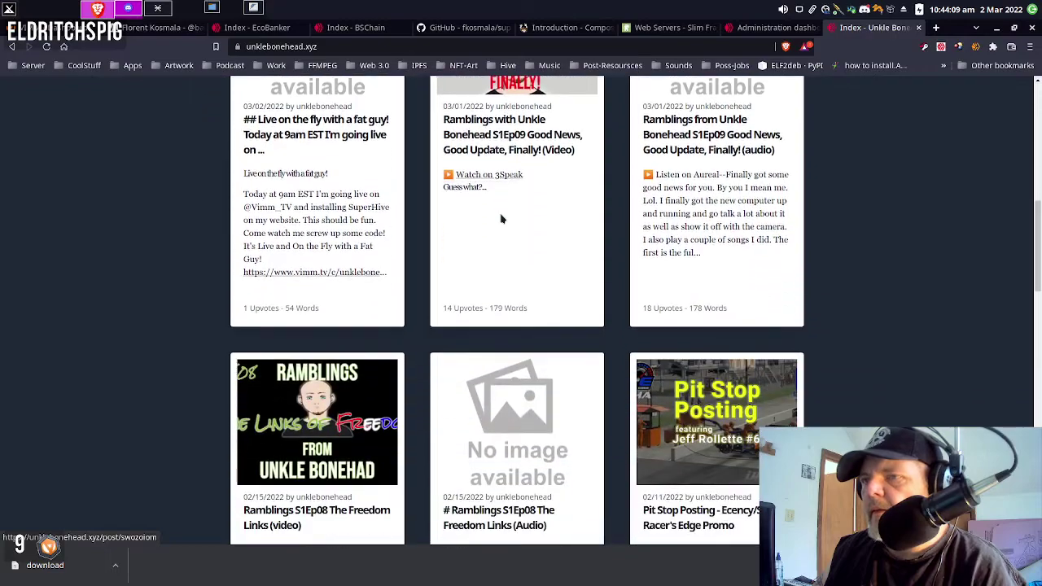
pyautogui.scroll(-5, 502, 219)
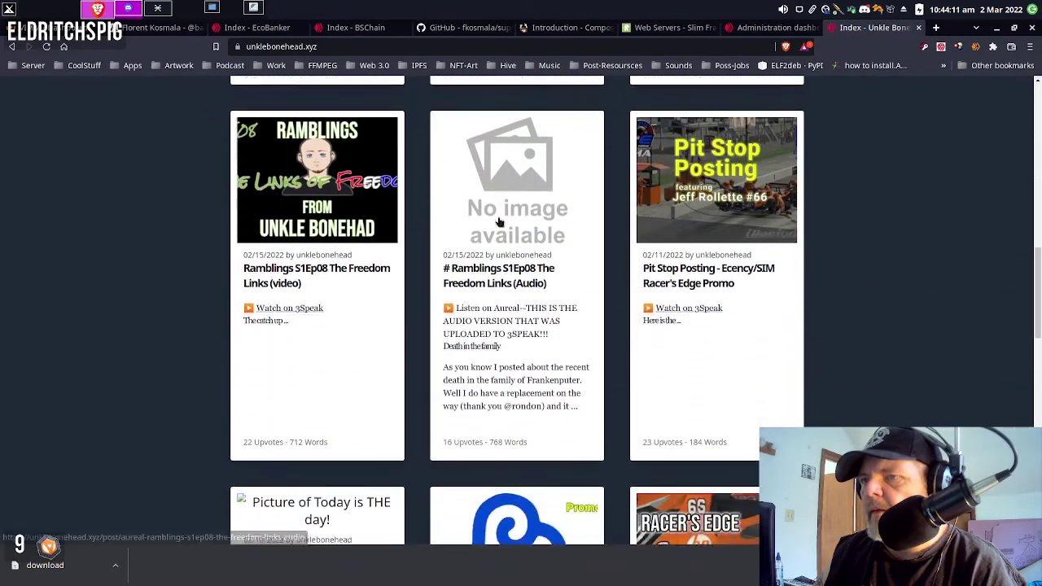
pyautogui.scroll(-7, 499, 225)
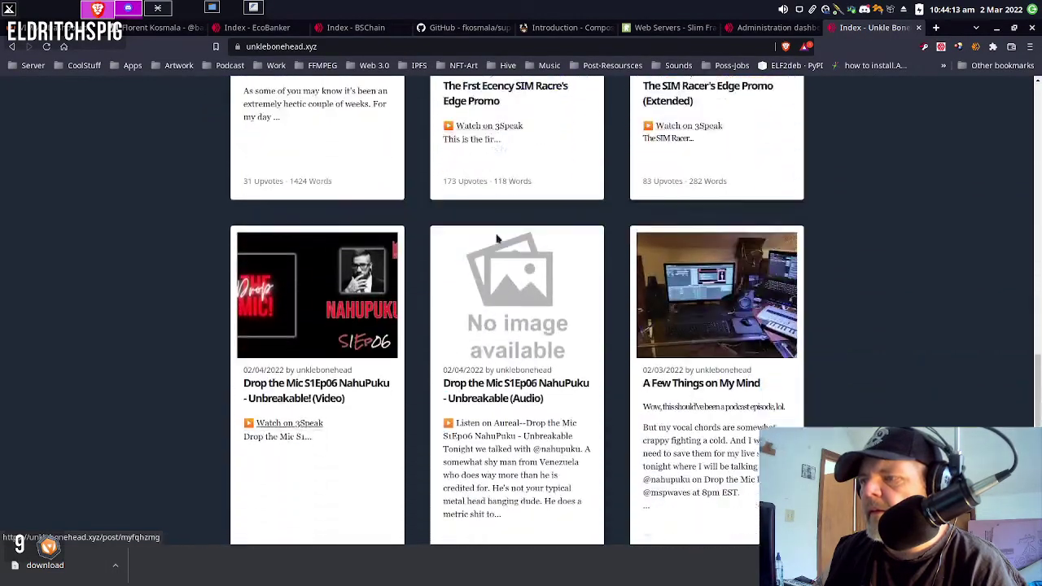
pyautogui.scroll(-4, 495, 236)
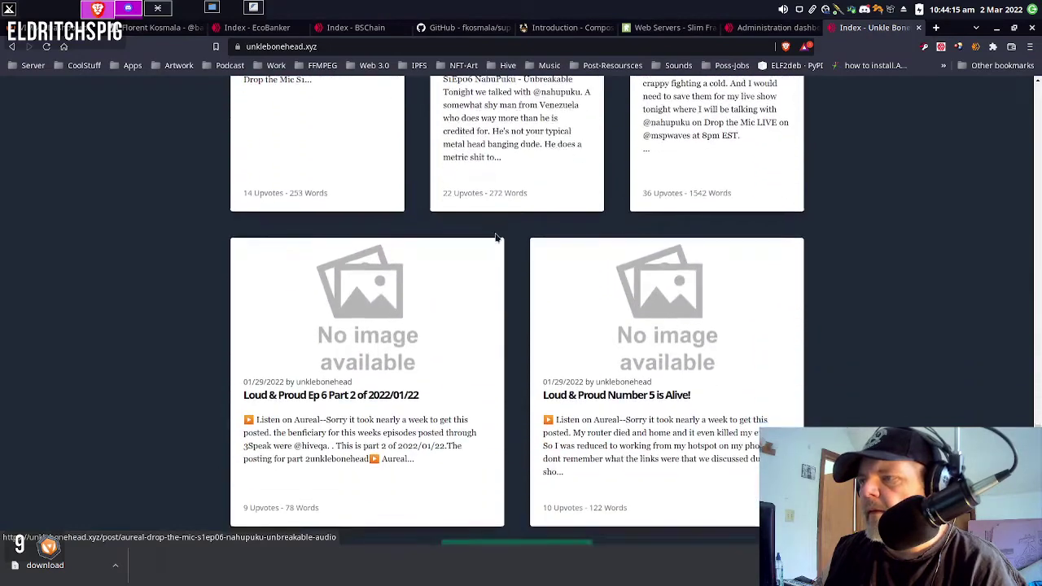
pyautogui.scroll(1, 495, 238)
pyautogui.scroll(-1, 497, 243)
pyautogui.scroll(11, 498, 250)
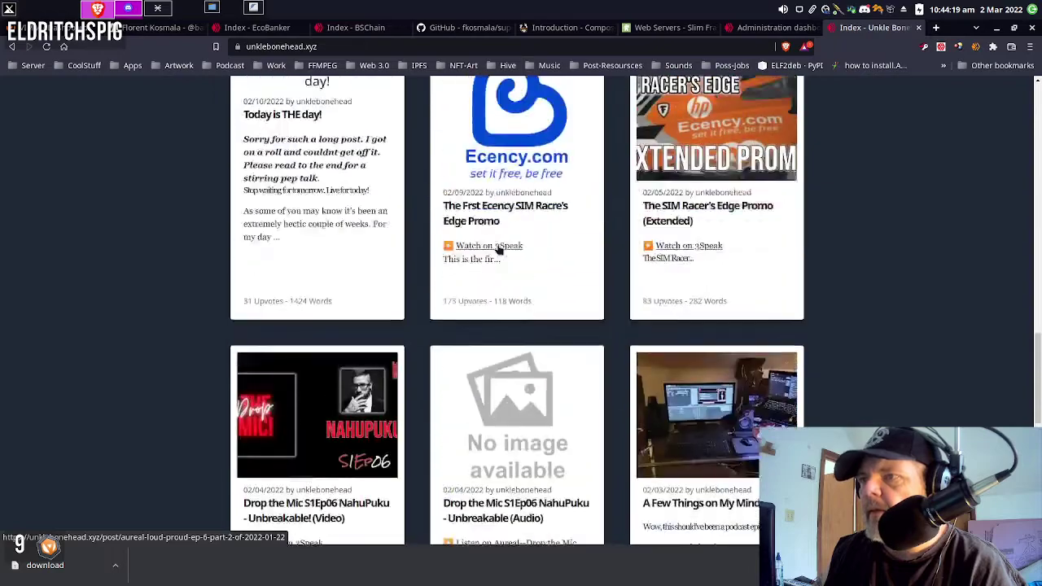
pyautogui.scroll(15, 499, 250)
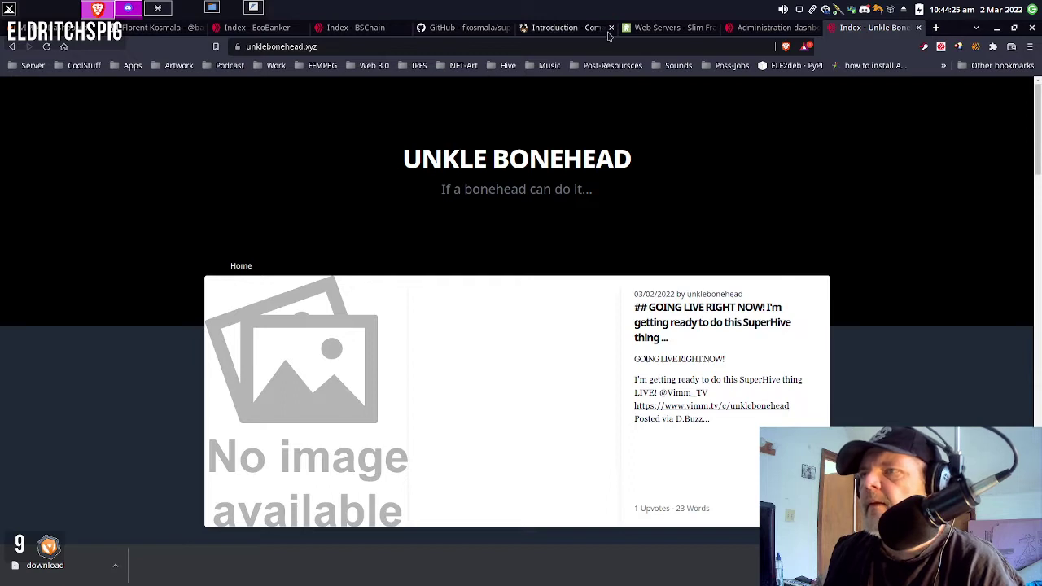
# Open the Posts section of the SuperHive administration dashboard and examine the complete list of last posts
pyautogui.click(751, 29)
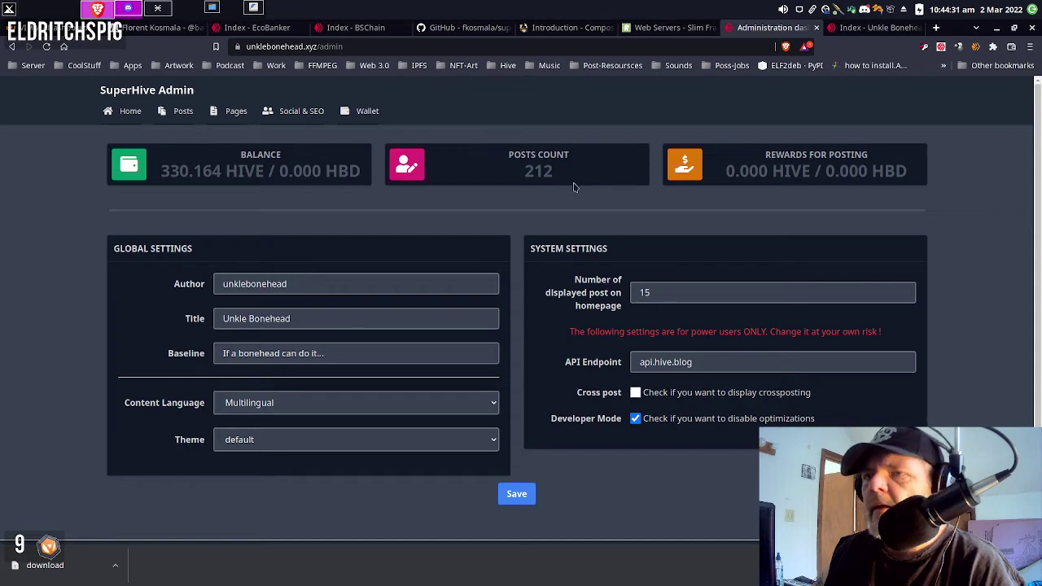
pyautogui.click(183, 112)
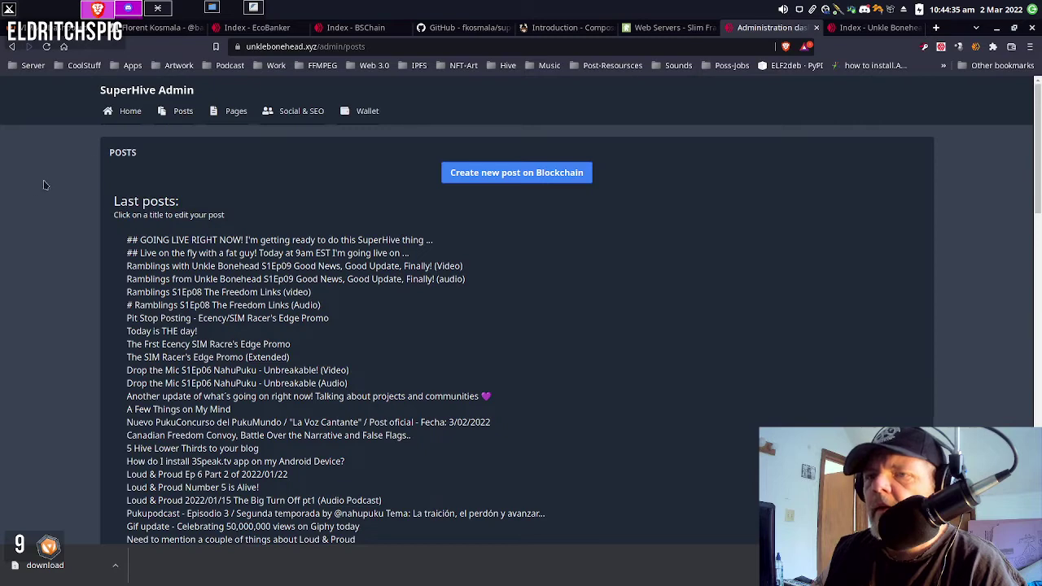
pyautogui.scroll(-1, 50, 184)
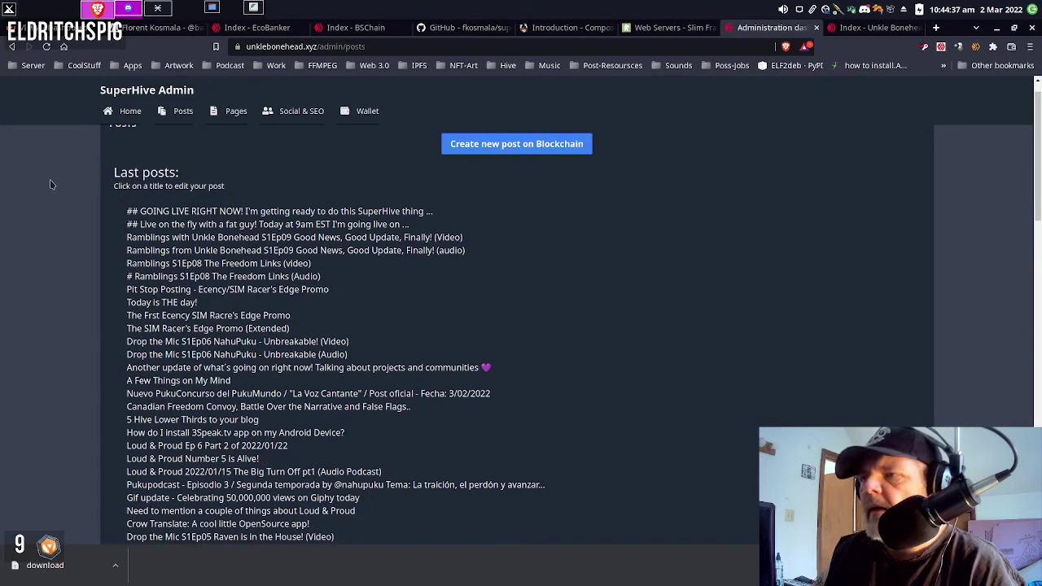
pyautogui.scroll(1, 50, 184)
pyautogui.scroll(-1, 53, 185)
pyautogui.scroll(1, 54, 185)
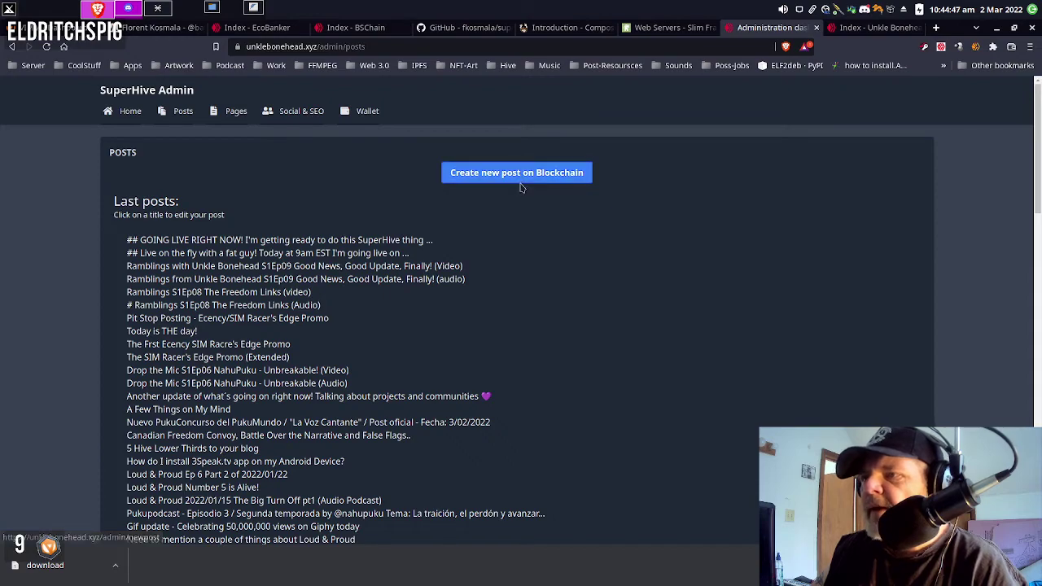
pyautogui.scroll(-4, 521, 189)
pyautogui.scroll(-8, 522, 193)
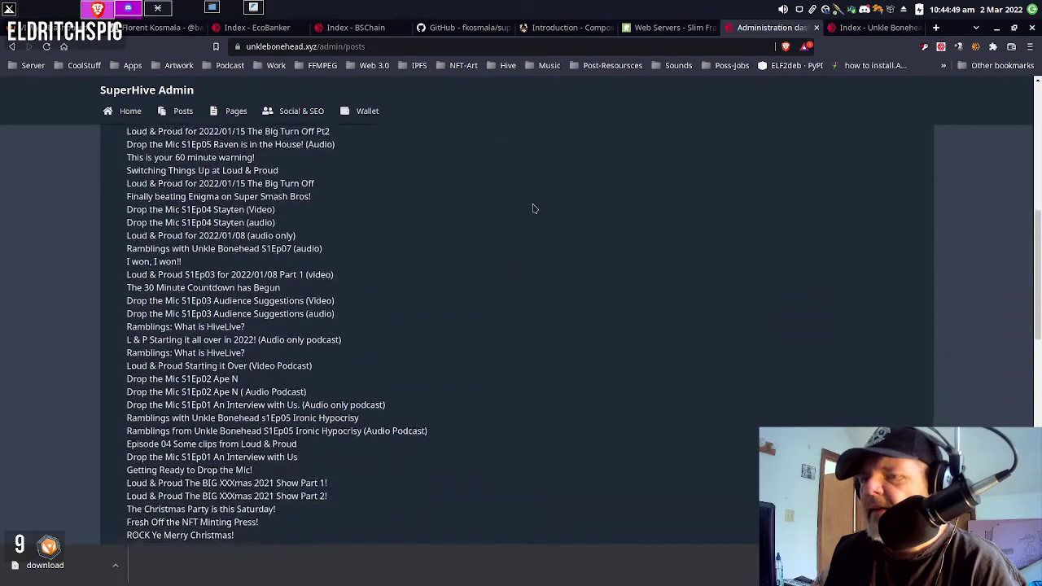
pyautogui.scroll(-3, 525, 233)
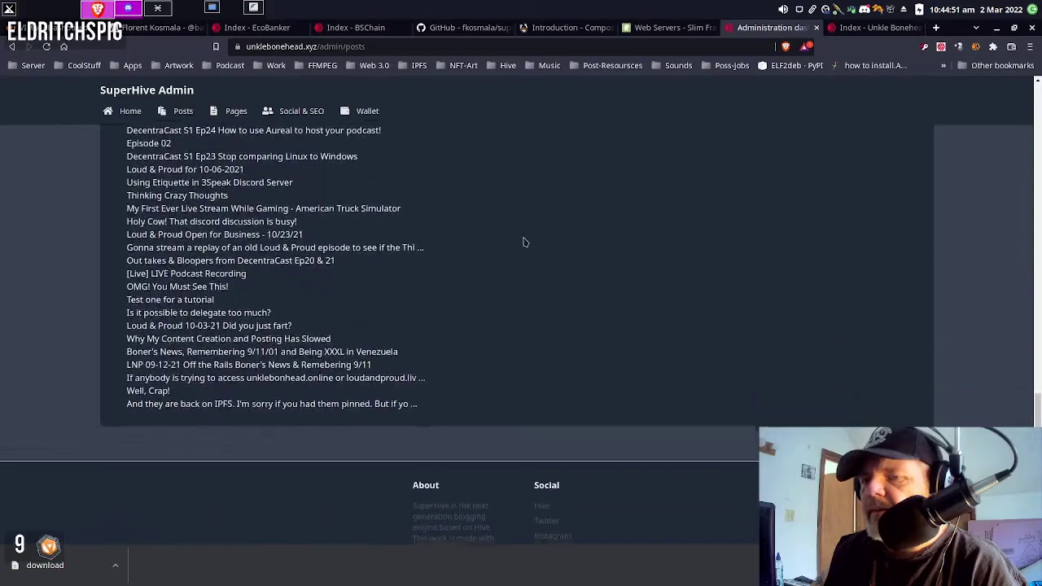
pyautogui.scroll(8, 522, 240)
pyautogui.scroll(8, 521, 245)
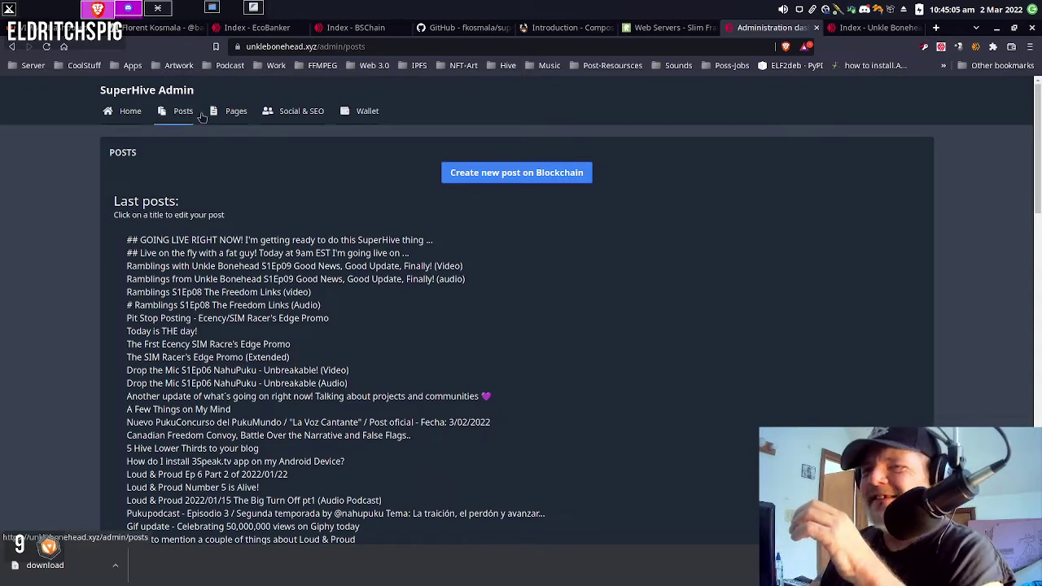
# Open the admin Pages section, and look at the header and first posts of the blog homepage
pyautogui.click(236, 114)
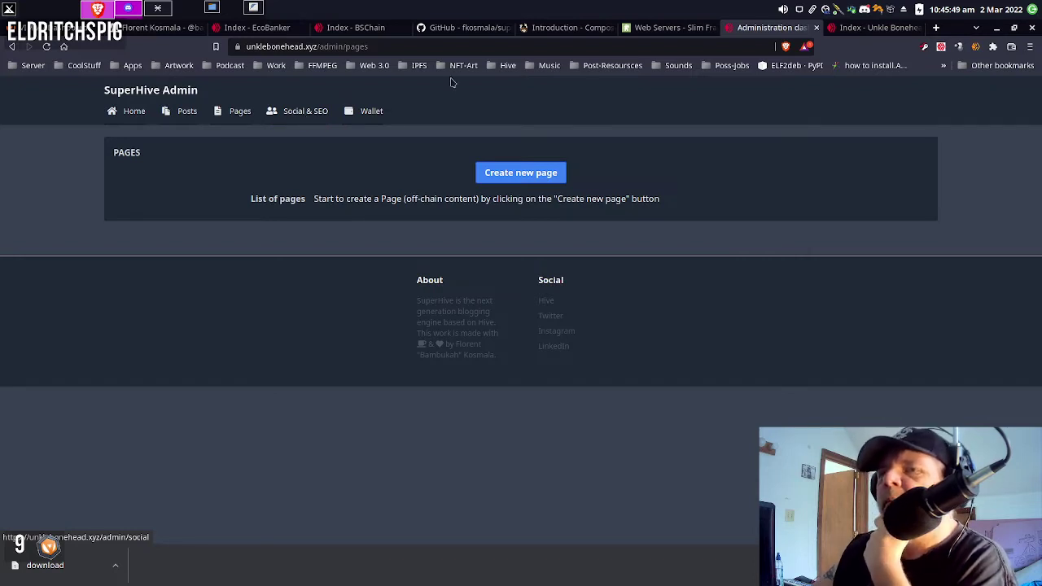
pyautogui.click(855, 29)
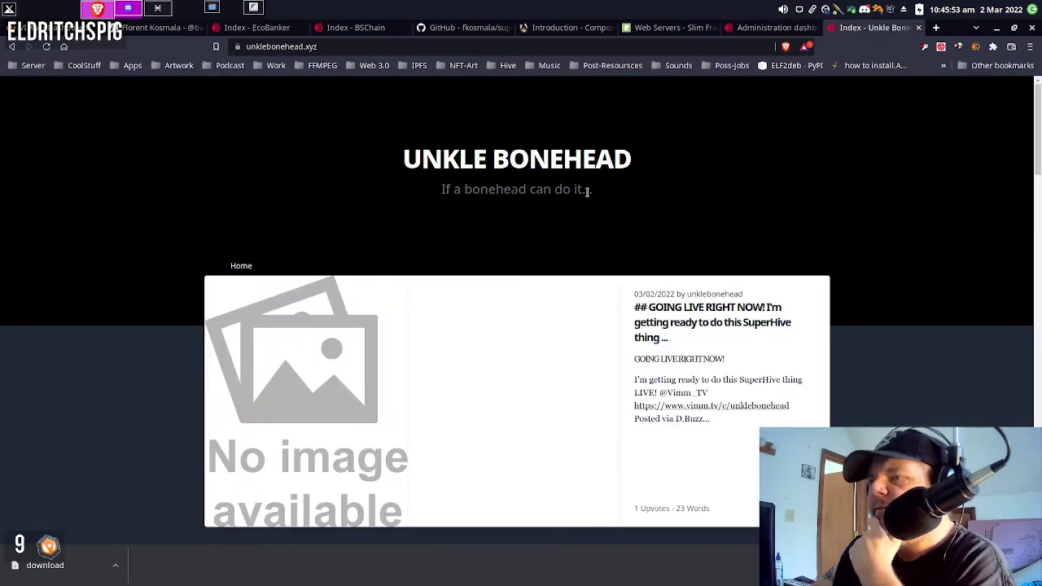
pyautogui.scroll(-3, 587, 203)
pyautogui.scroll(2, 587, 204)
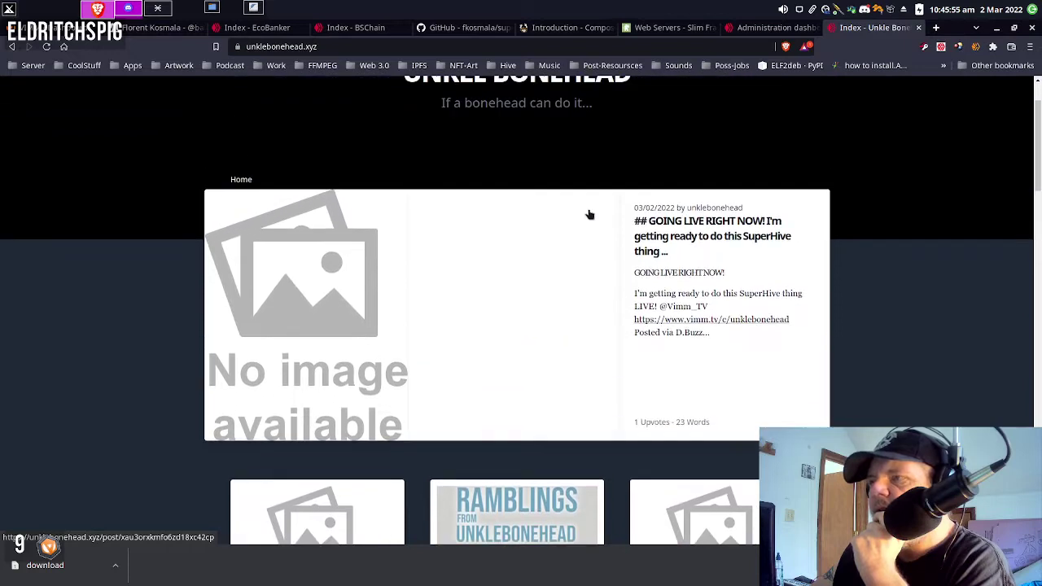
pyautogui.scroll(1, 589, 214)
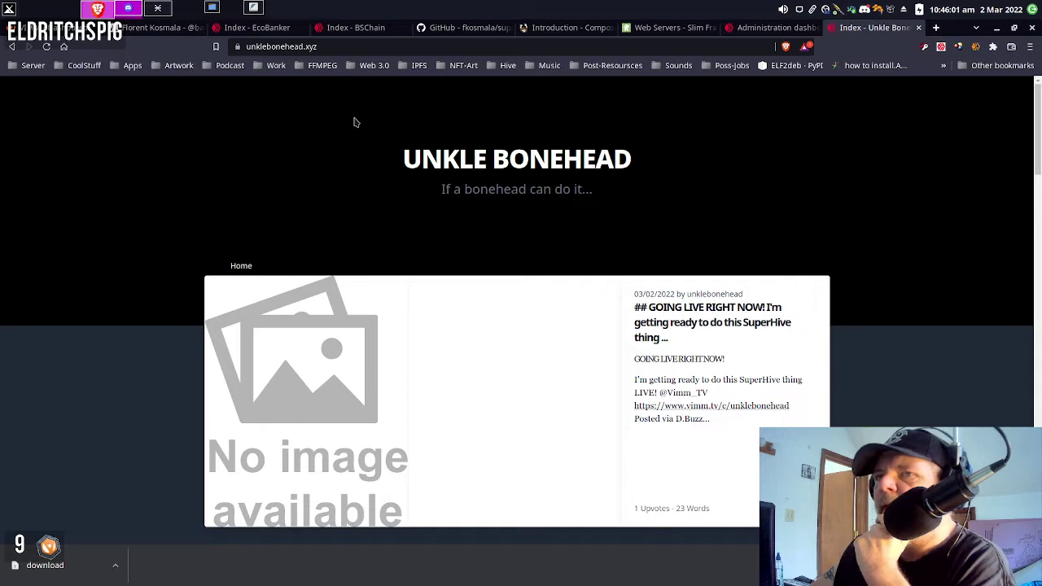
# In the admin Social & SEO settings, paste the copied Discord link to card-frozen-beliefs.jpeg as the SEO image and save
pyautogui.click(764, 33)
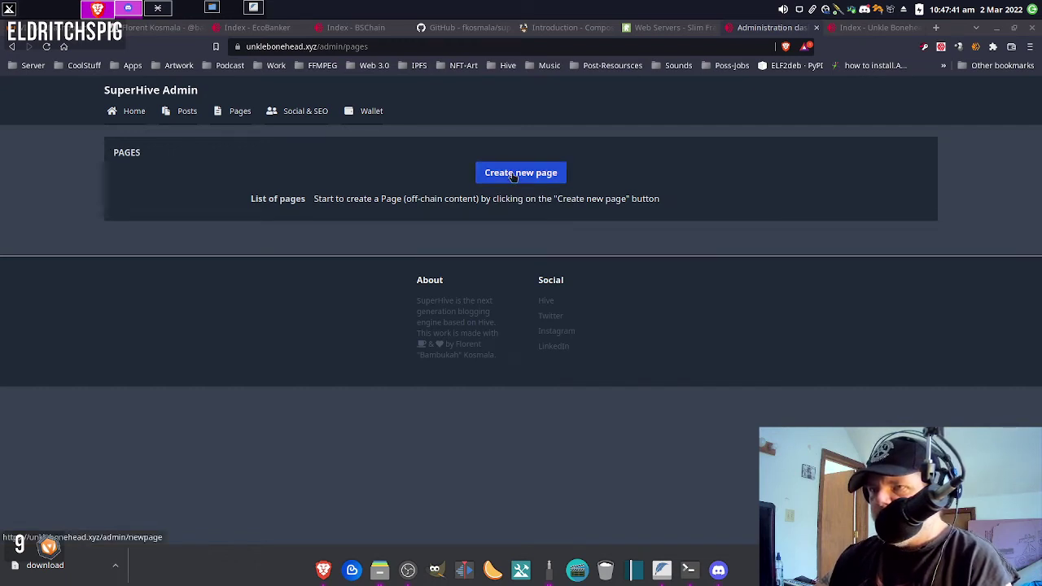
pyautogui.click(299, 112)
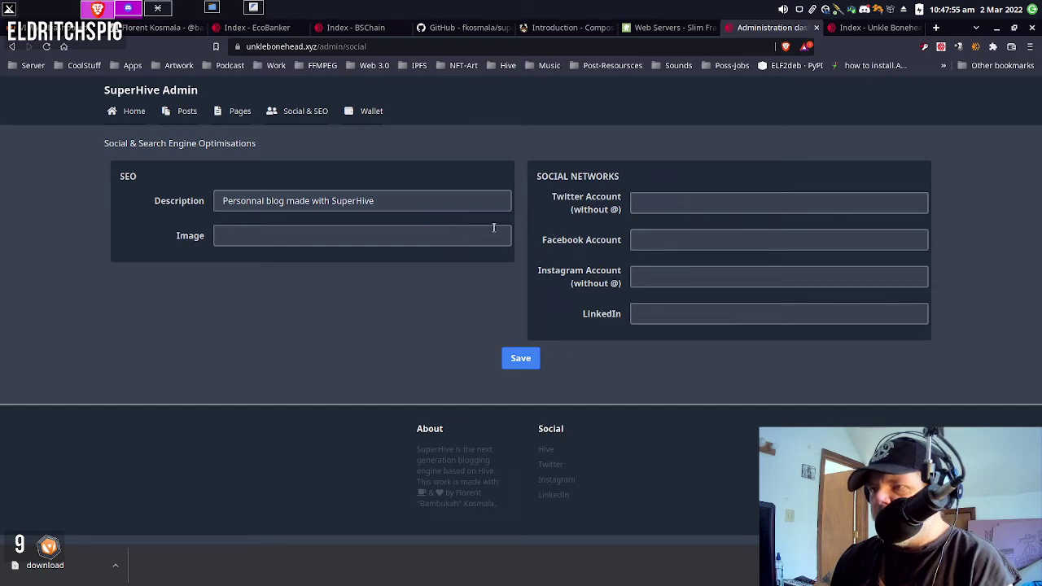
pyautogui.click(388, 241)
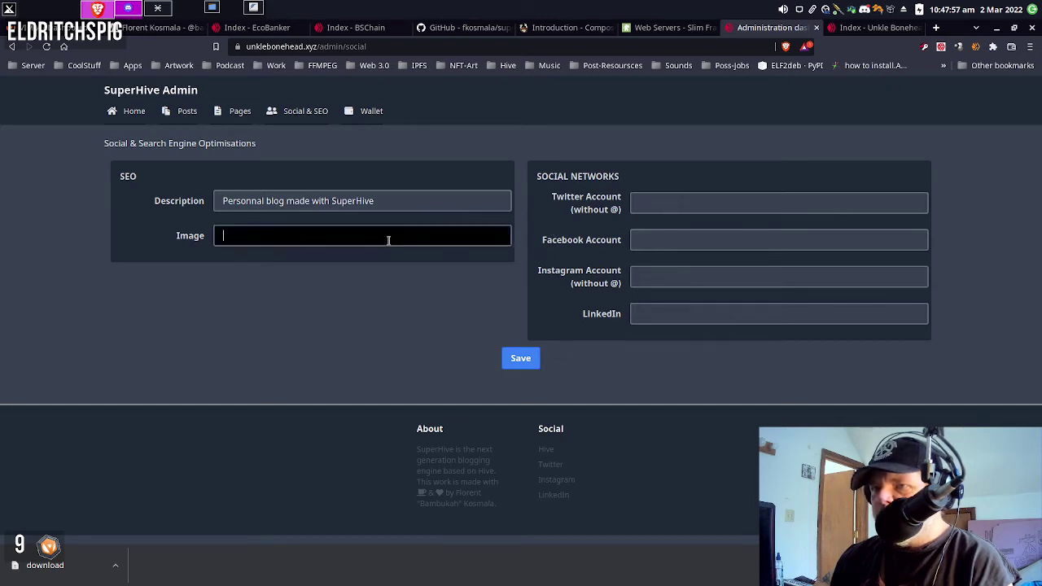
pyautogui.rightClick(388, 238)
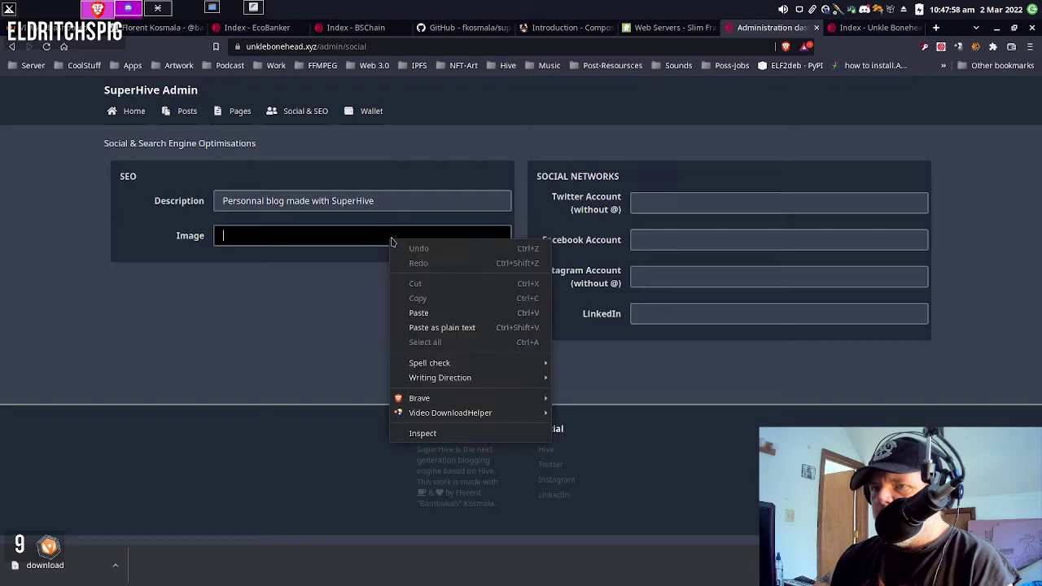
pyautogui.click(429, 328)
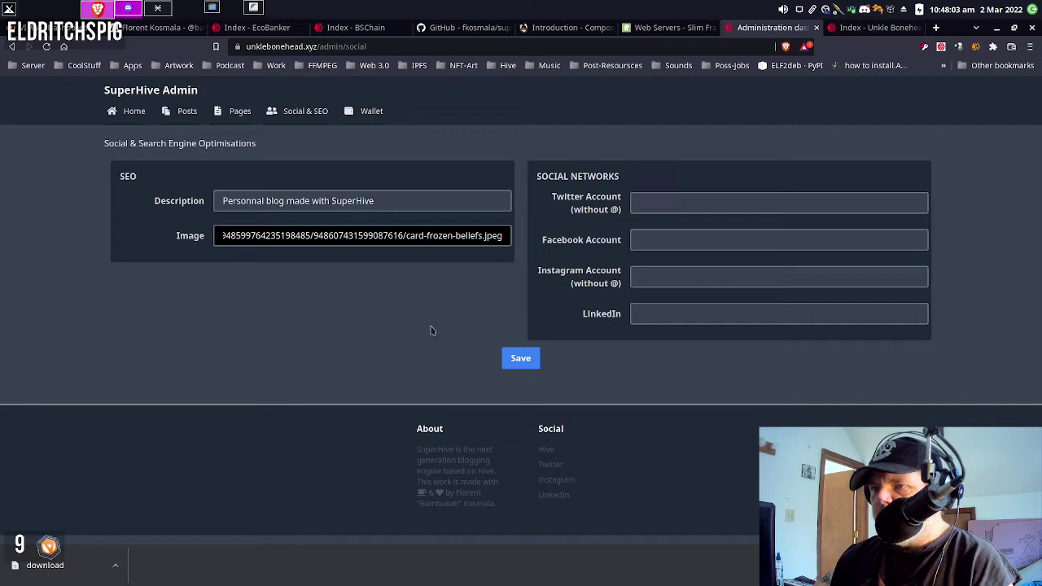
pyautogui.click(511, 365)
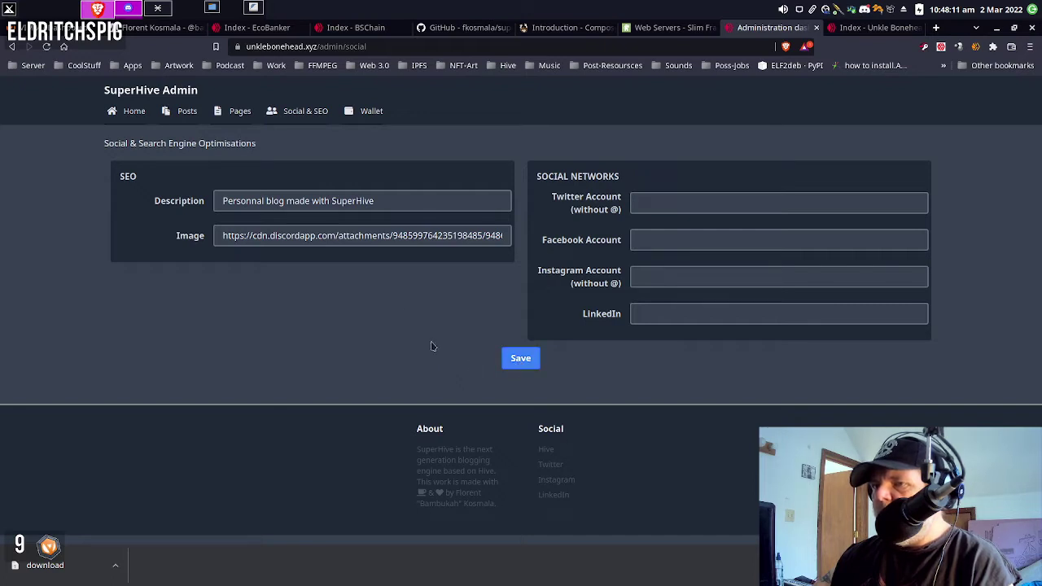
# Reload the blog homepage and check its header and post cards for the new SEO image
pyautogui.click(872, 26)
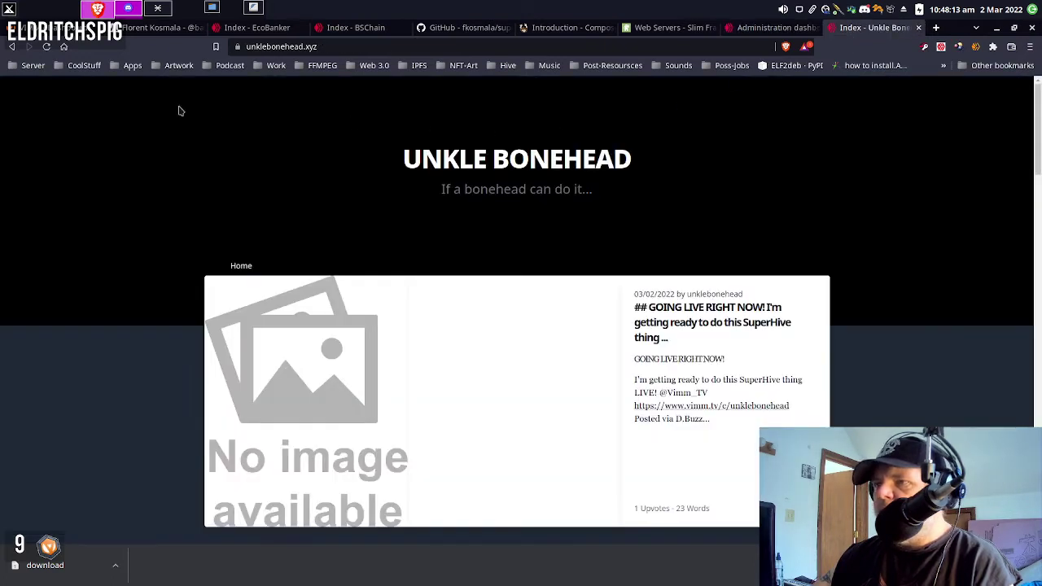
pyautogui.click(47, 48)
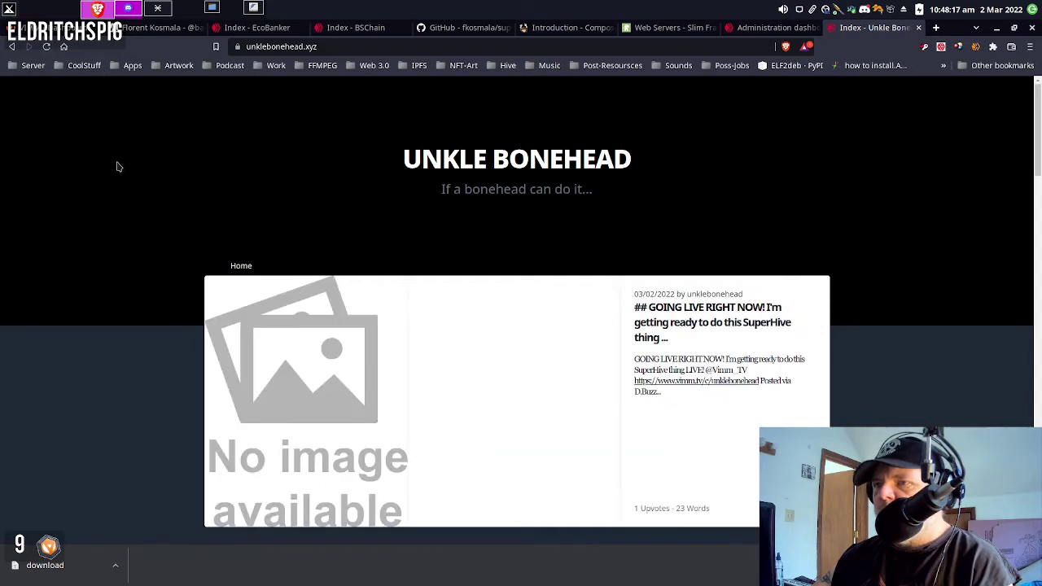
pyautogui.scroll(-10, 160, 196)
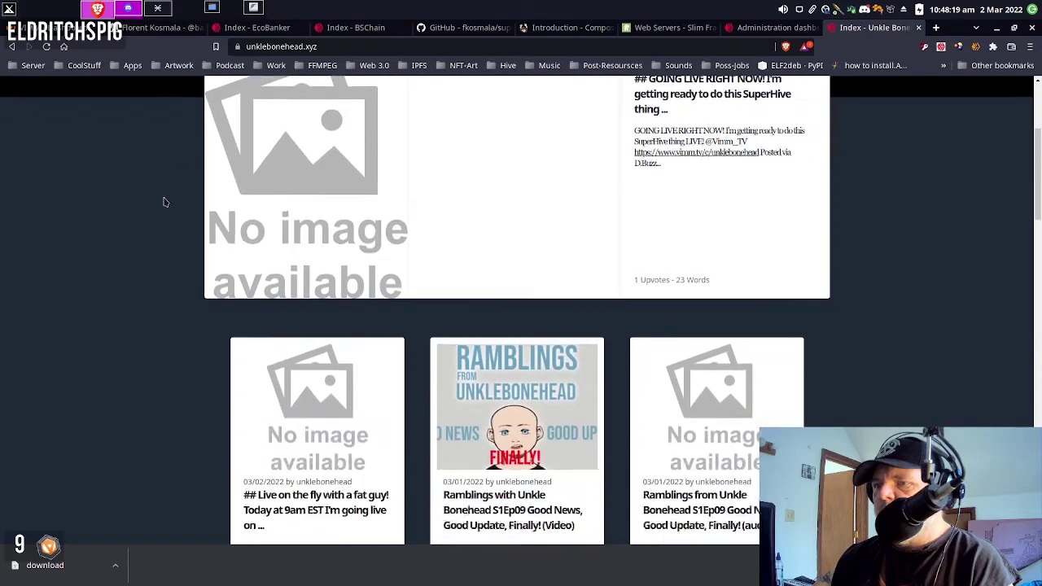
pyautogui.scroll(-5, 159, 232)
pyautogui.scroll(7, 150, 242)
pyautogui.scroll(5, 143, 248)
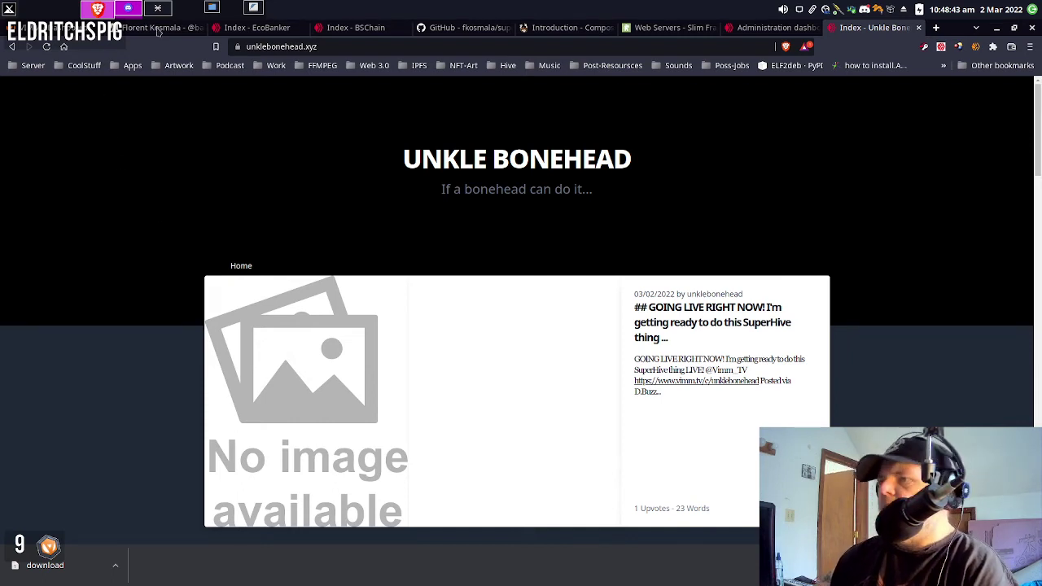
# Correct the SEO description in the admin Social & SEO settings to "Personal blog made with SuperHive"
pyautogui.click(751, 30)
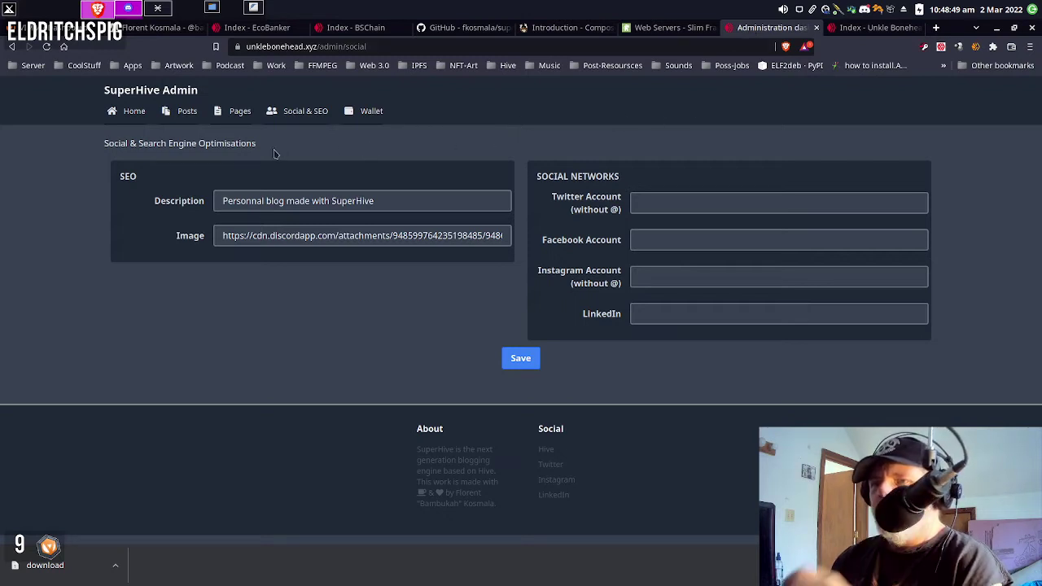
pyautogui.click(250, 202)
pyautogui.press('BackSpace')
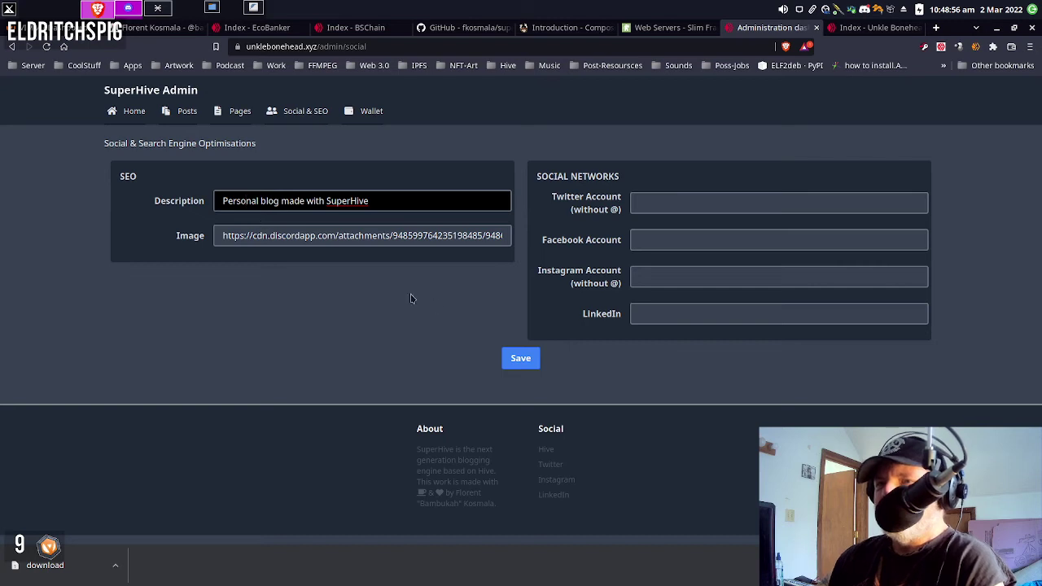
# Save the SEO settings, and fill in the Twitter account under Social Networks with 3speakvidshare
pyautogui.click(517, 355)
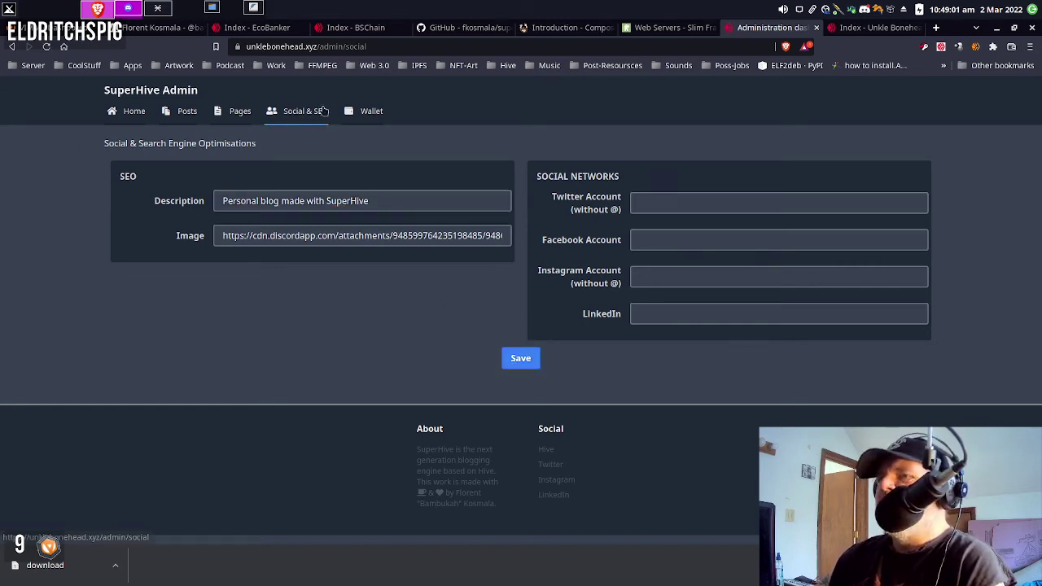
pyautogui.click(640, 205)
pyautogui.click(654, 228)
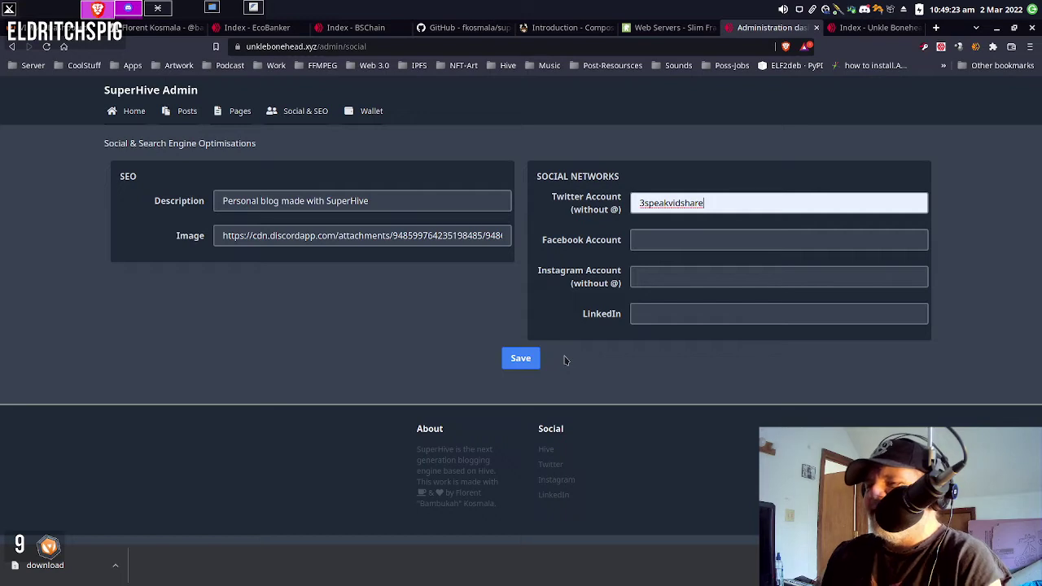
# Try the admin Wallet section, look through the Pages and Posts sections, and glance at the blog homepage
pyautogui.click(368, 117)
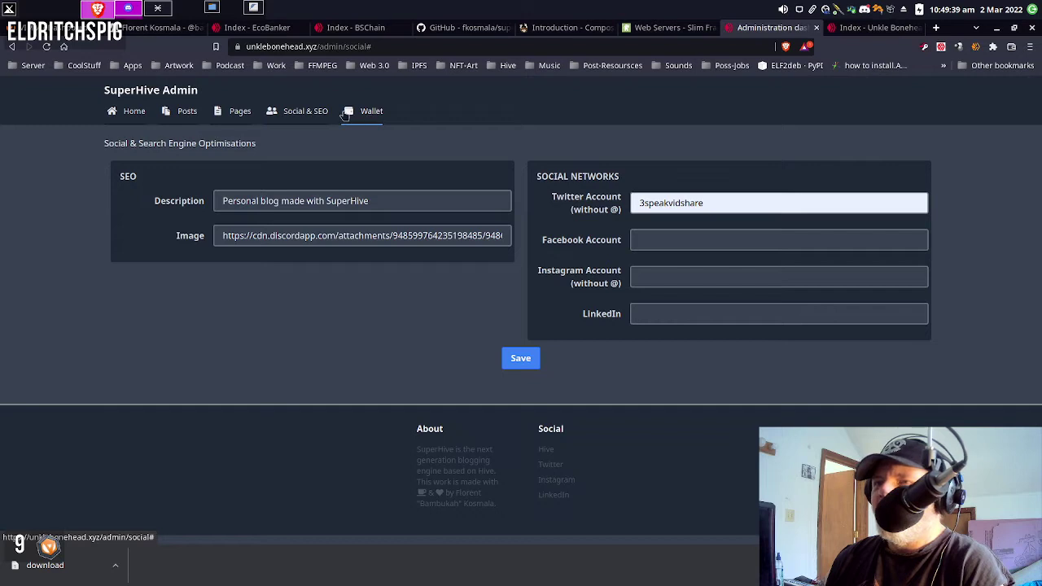
pyautogui.click(233, 113)
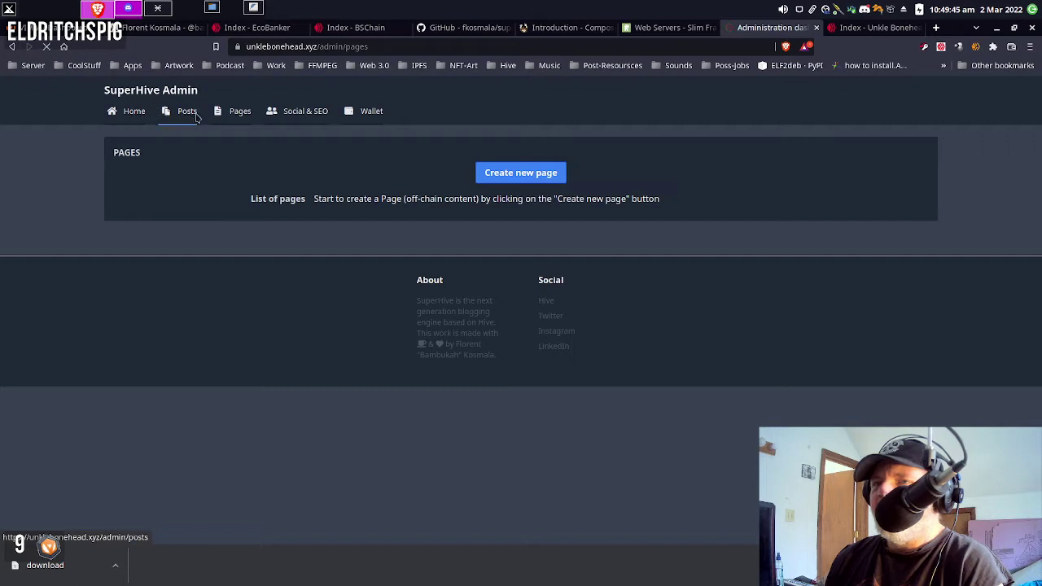
pyautogui.click(195, 118)
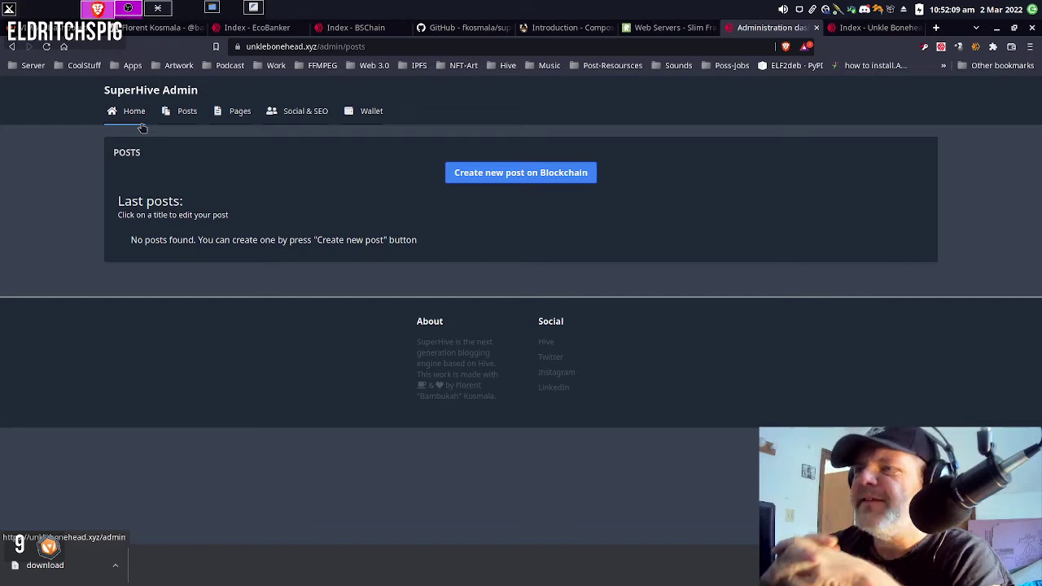
pyautogui.click(847, 28)
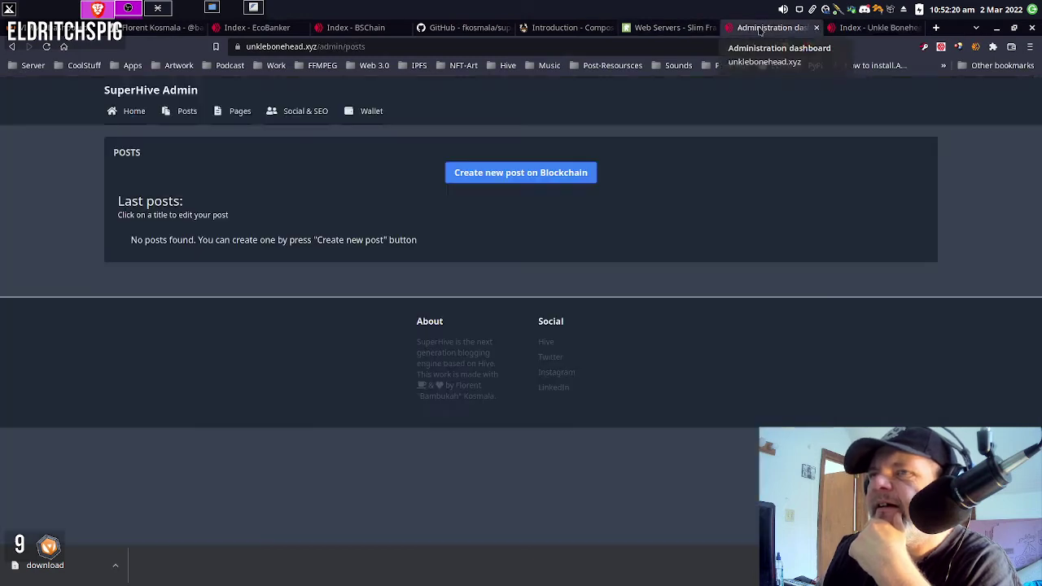
pyautogui.click(759, 29)
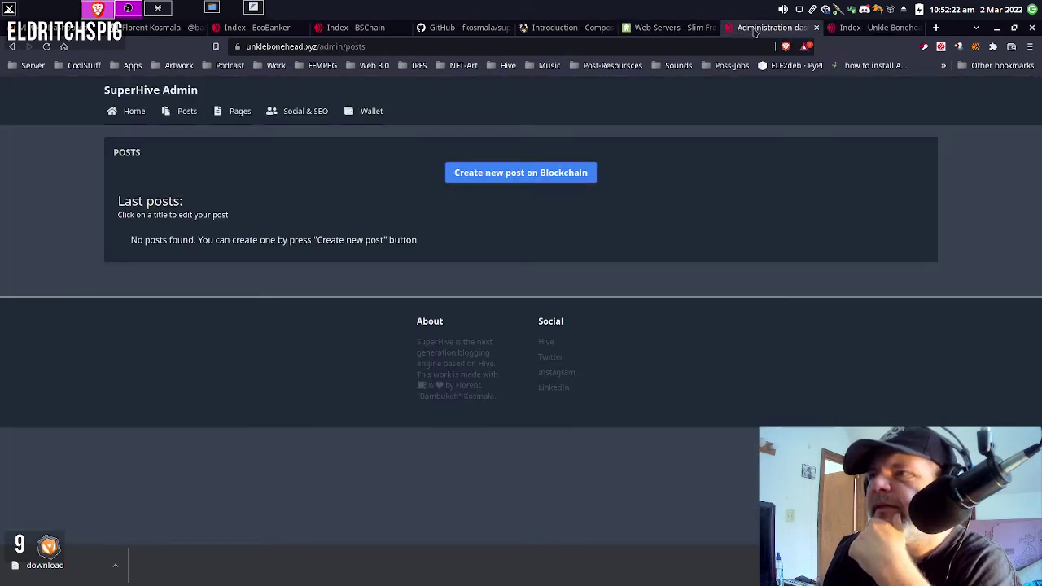
# Reopen the closed DigitalOcean tutorial How To Copy Files With Rsync Over SSH and bookmark it in the Hive folder
pyautogui.click(684, 30)
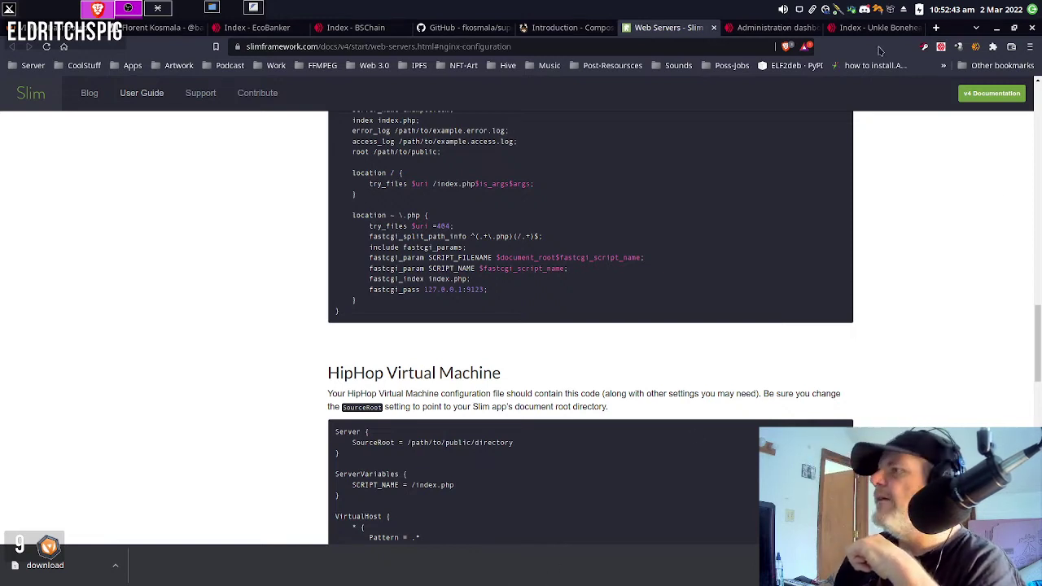
pyautogui.rightClick(864, 11)
pyautogui.click(888, 43)
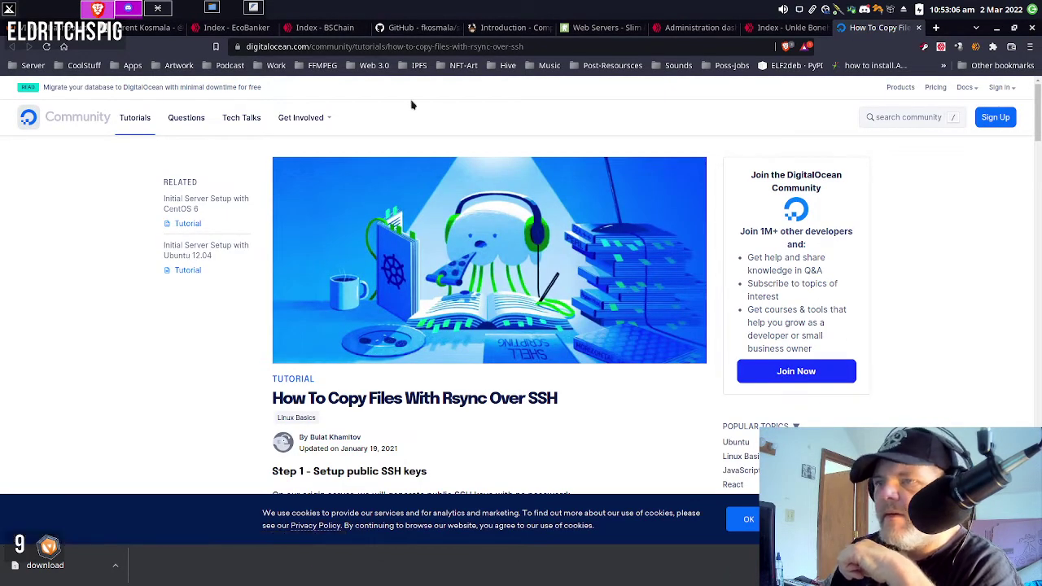
pyautogui.click(216, 47)
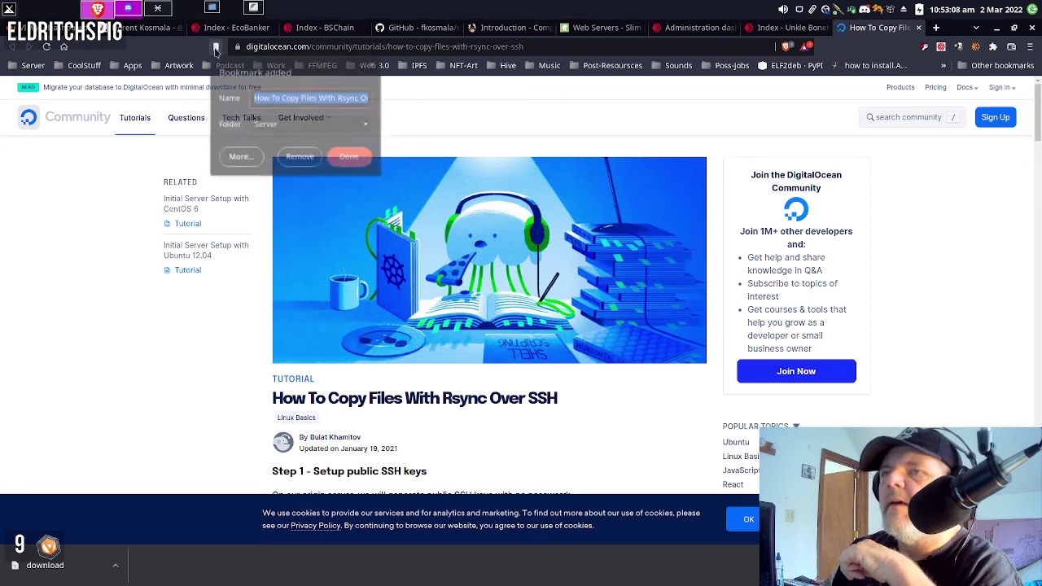
pyautogui.click(292, 126)
pyautogui.click(289, 160)
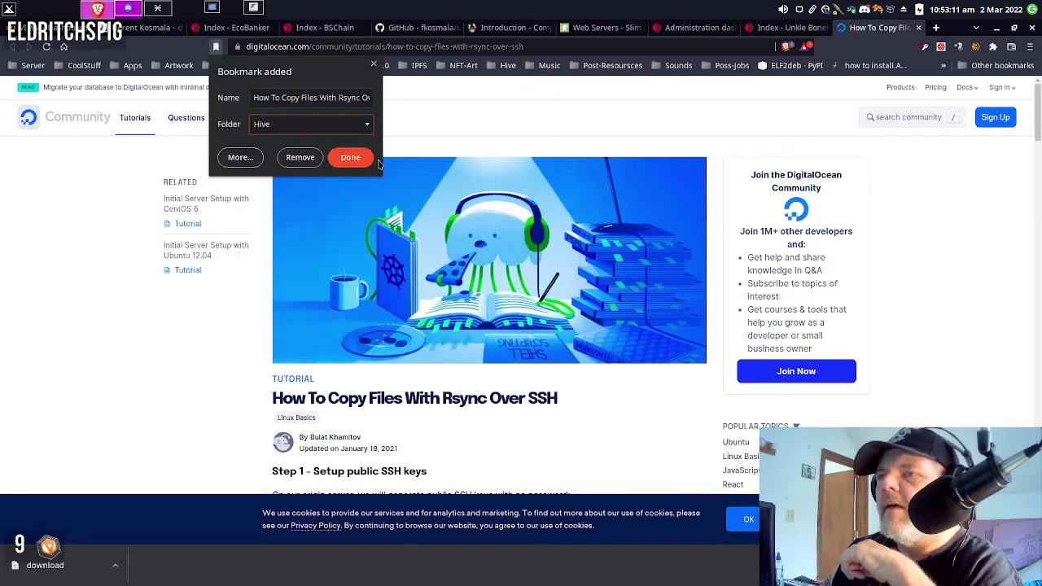
pyautogui.click(350, 158)
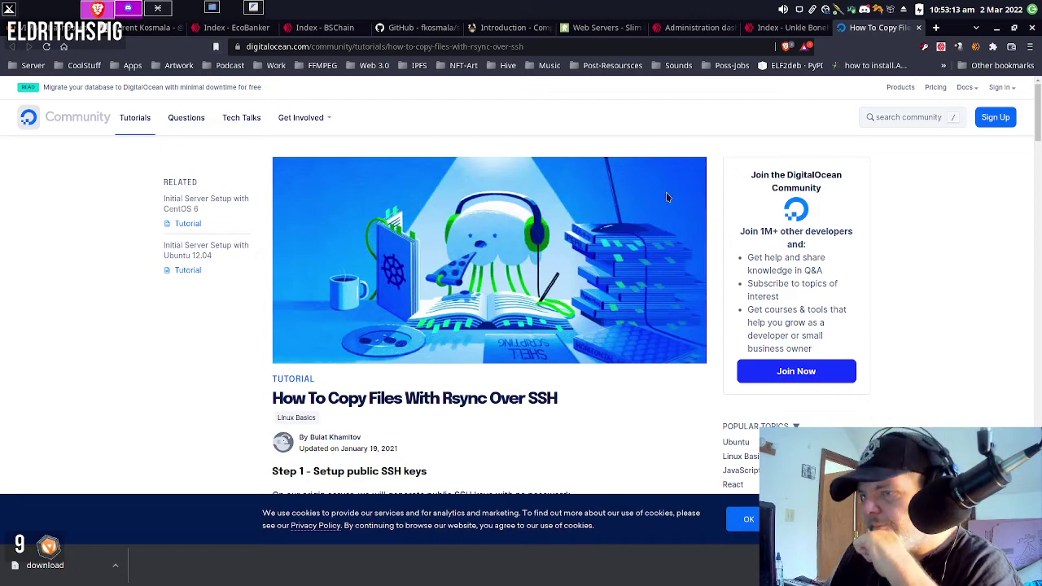
# Accept the cookie notice and read the tutorial's SSH key setup and rsync commands
pyautogui.scroll(-2, 663, 193)
pyautogui.scroll(-2, 664, 210)
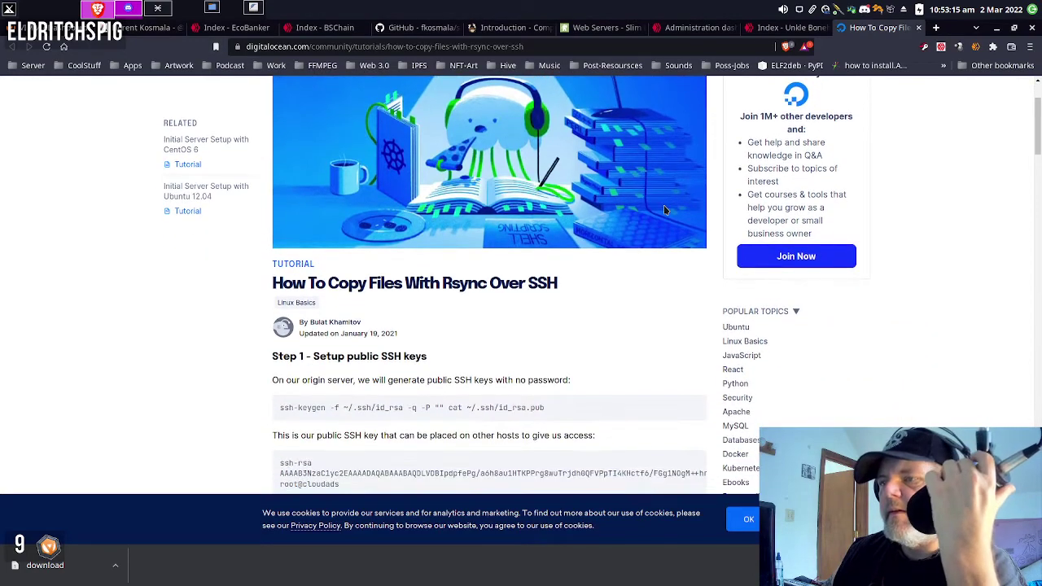
pyautogui.scroll(-3, 665, 210)
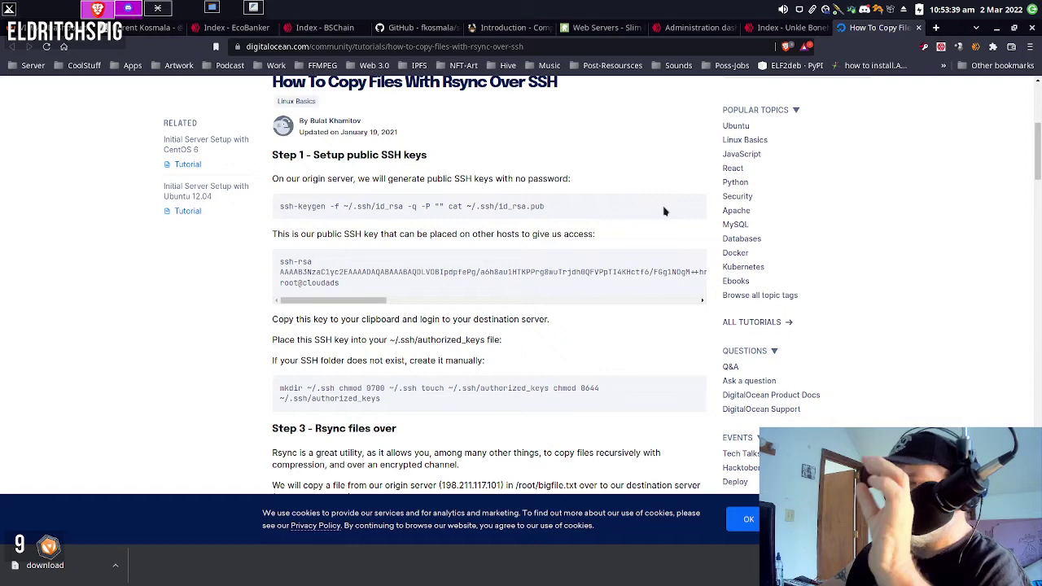
pyautogui.click(748, 522)
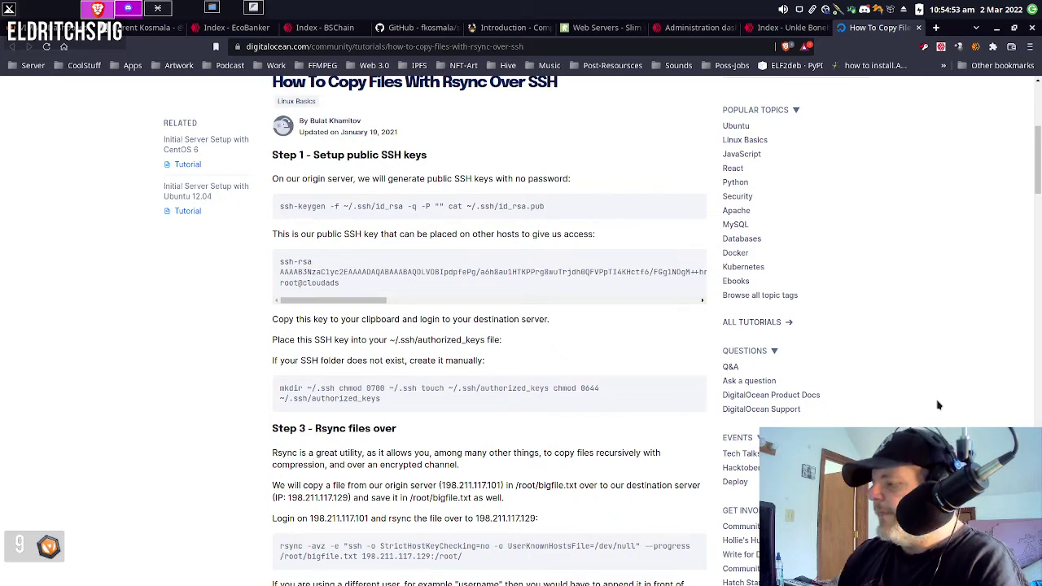
pyautogui.scroll(-3, 933, 407)
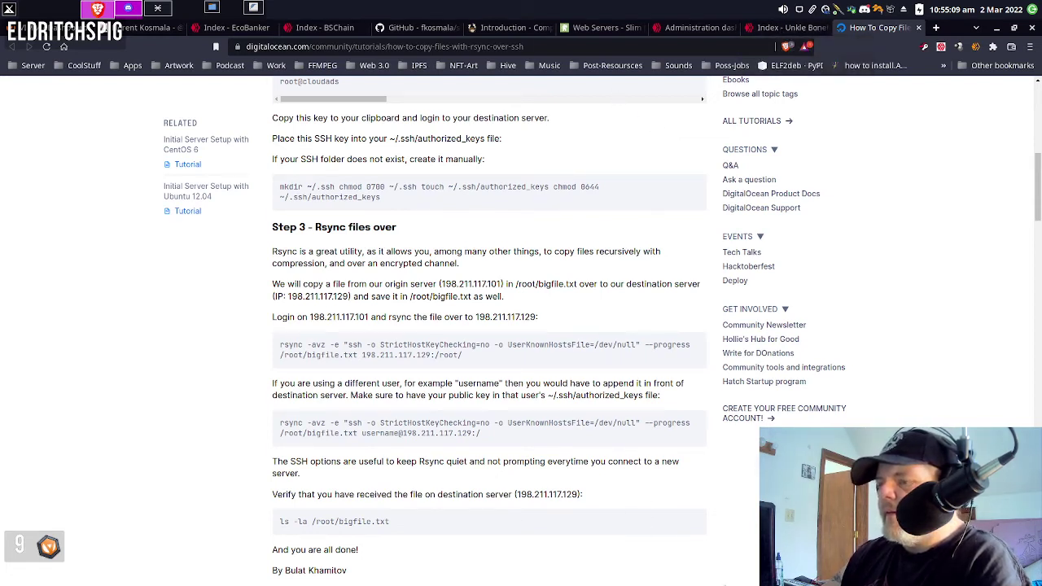
# Switch to the Terminal, clear its output and list the contents of the superhive folder
pyautogui.moveTo(580, 583)
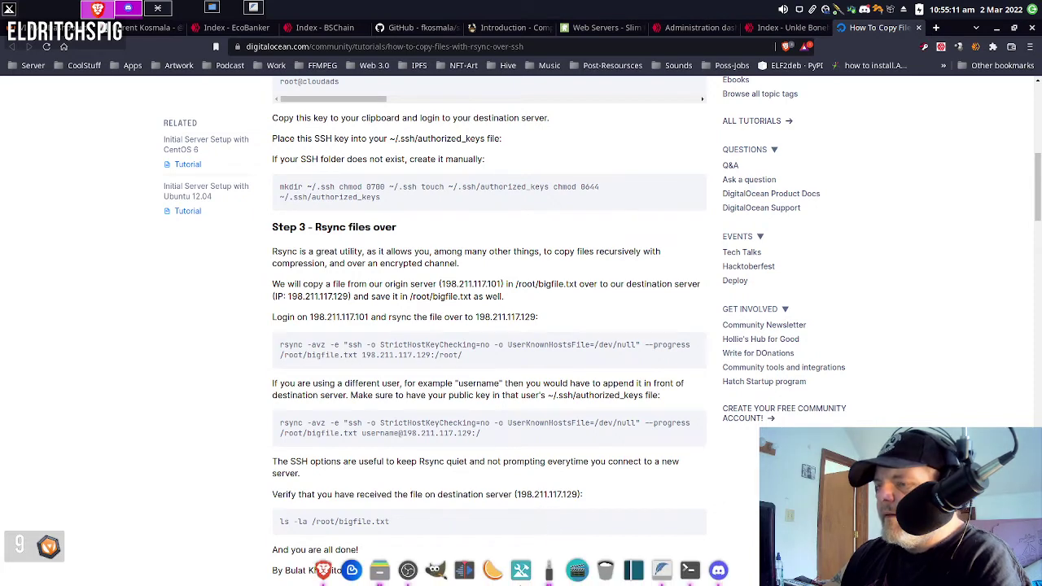
pyautogui.click(690, 571)
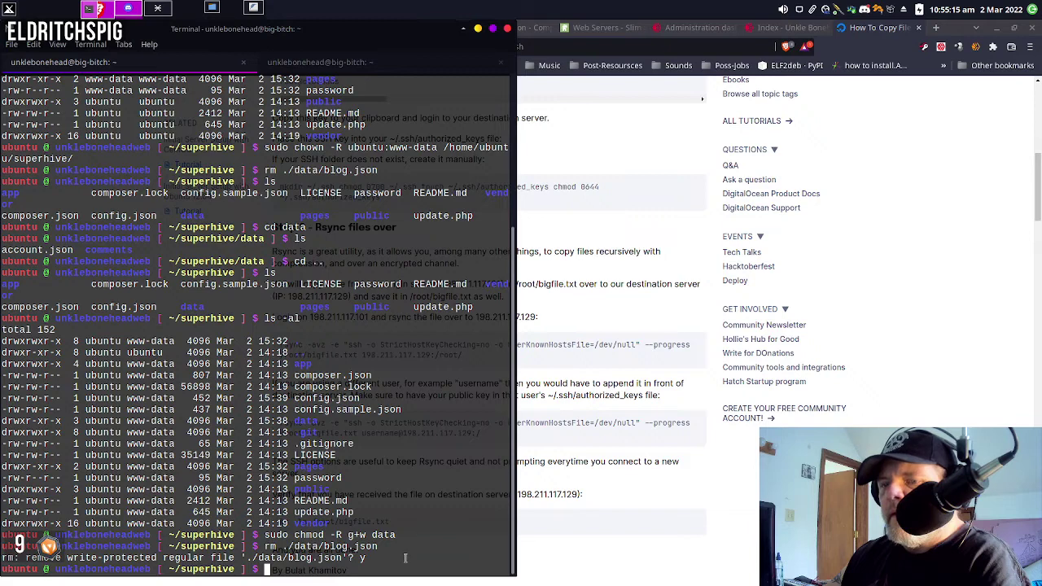
pyautogui.write('clear')
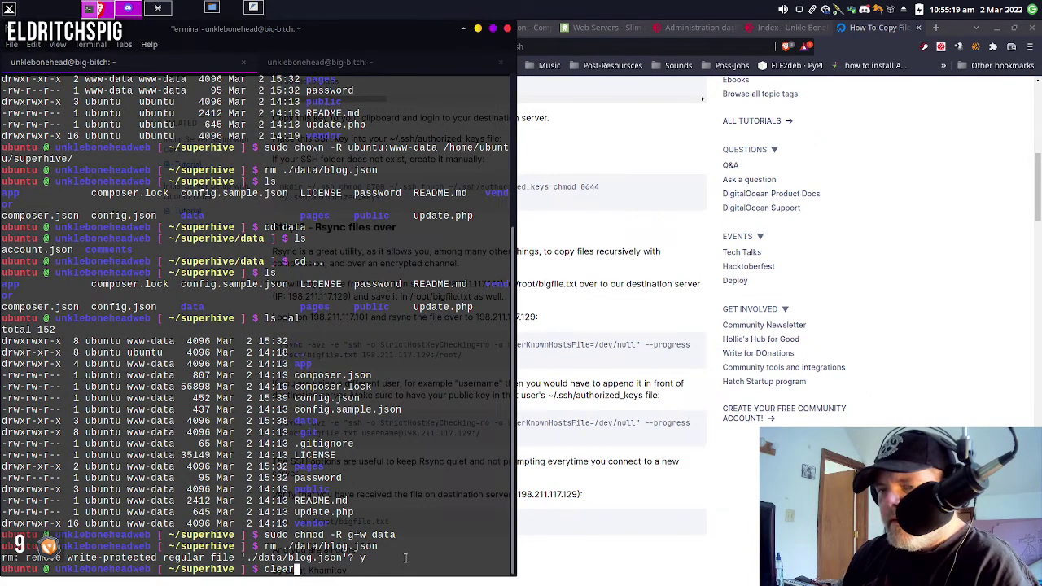
pyautogui.press('Return')
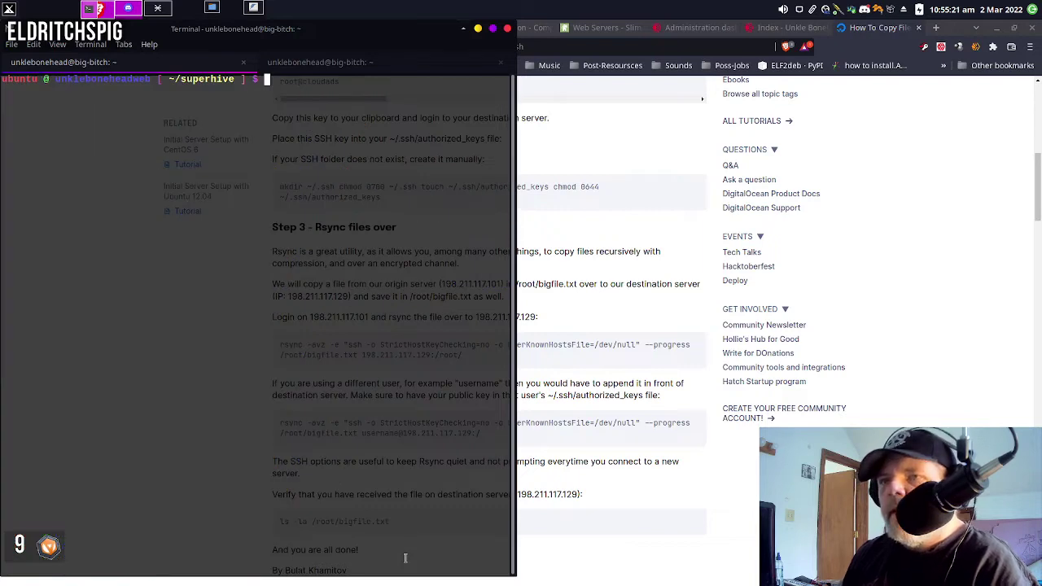
pyautogui.write('ls')
pyautogui.press('Return')
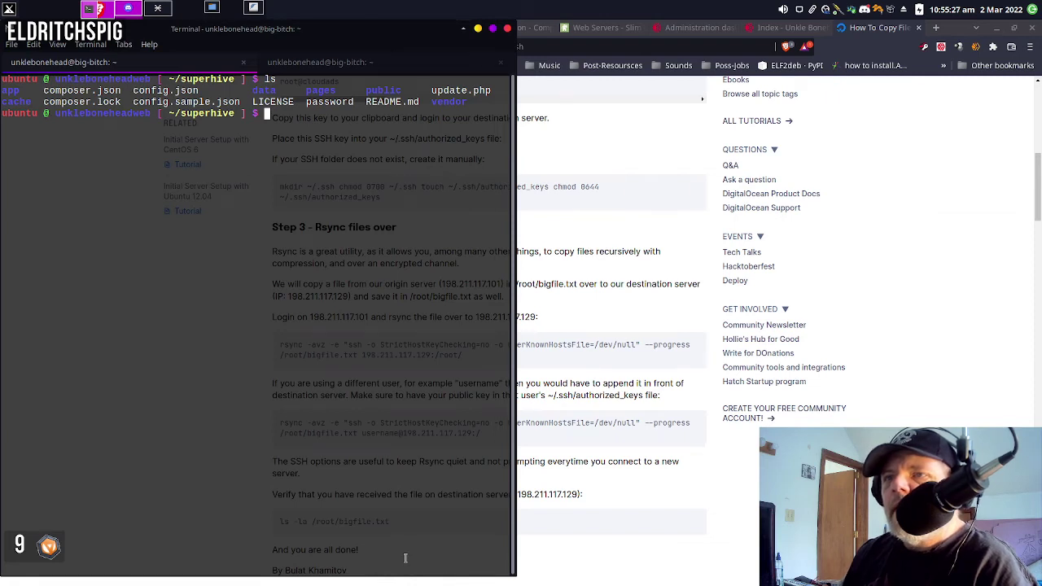
# Change into the public folder of superhive and list its files
pyautogui.write('cd ')
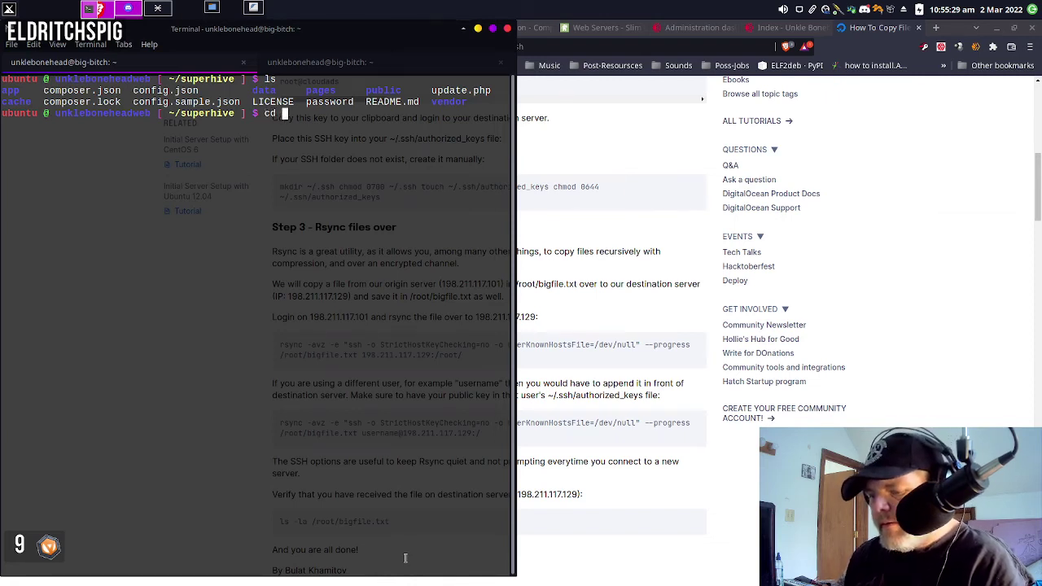
pyautogui.write('public')
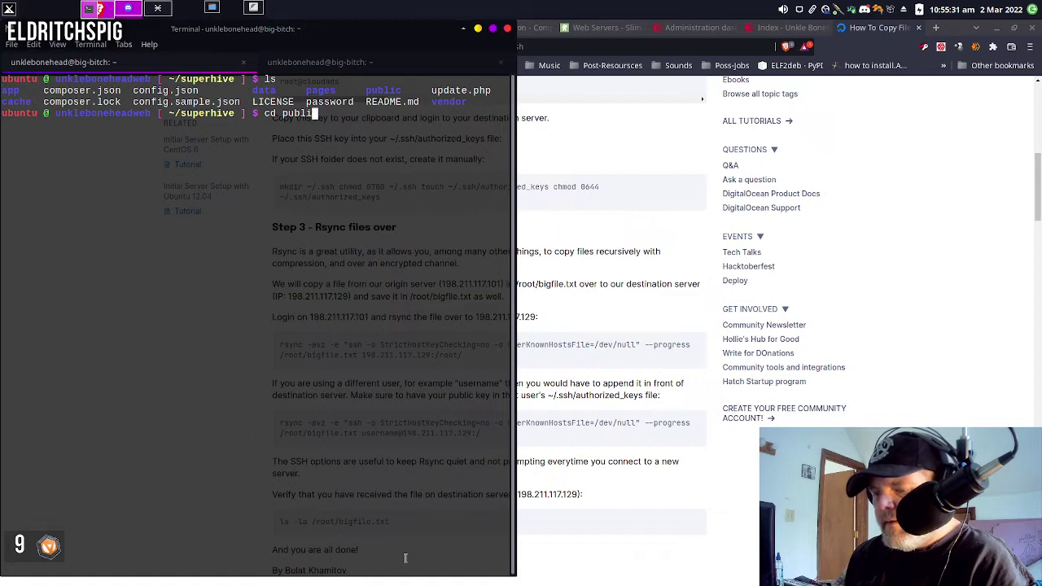
pyautogui.press('Return')
pyautogui.write('ls')
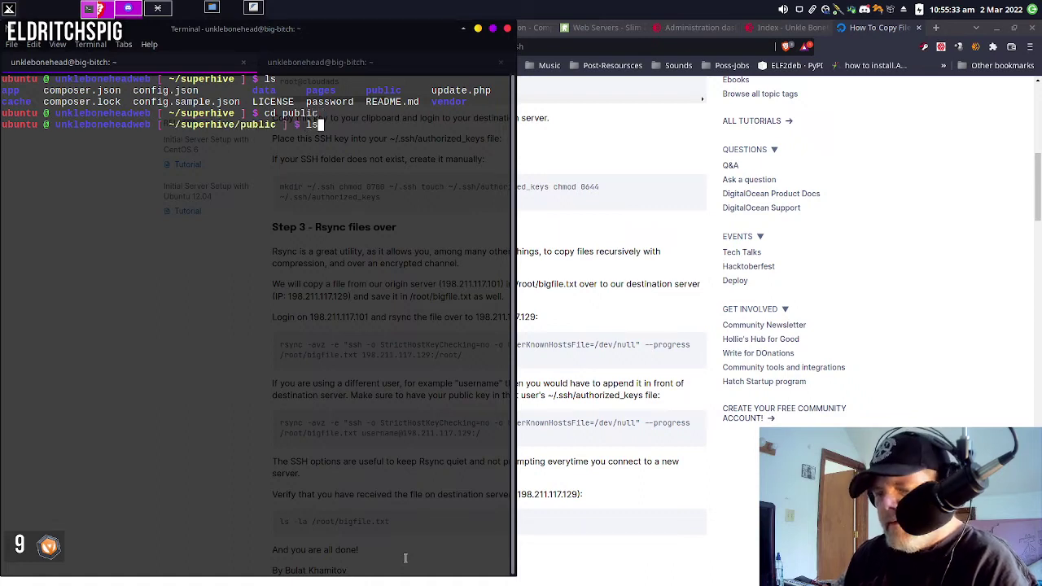
pyautogui.press('Return')
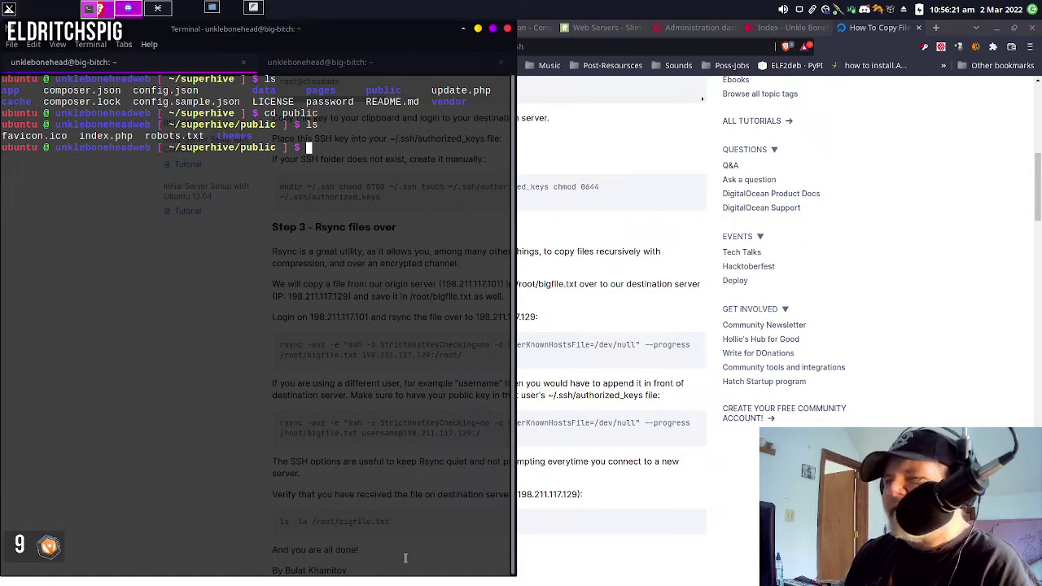
# Return to the DigitalOcean tutorial in the browser and review its SSH key, rsync copy and file verification steps
pyautogui.click(686, 549)
pyautogui.scroll(2, 686, 550)
pyautogui.scroll(1, 686, 550)
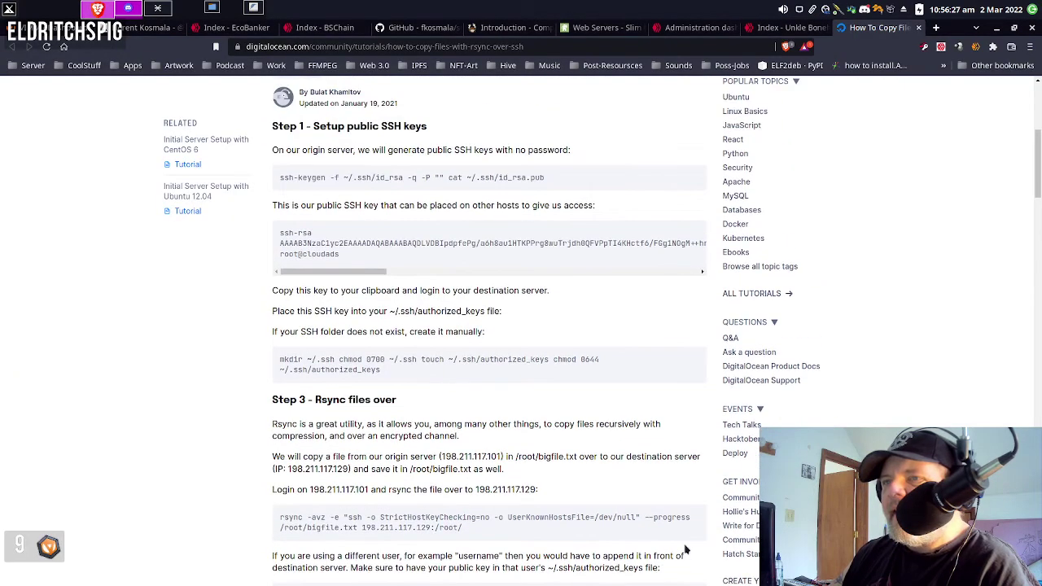
pyautogui.scroll(-2, 685, 550)
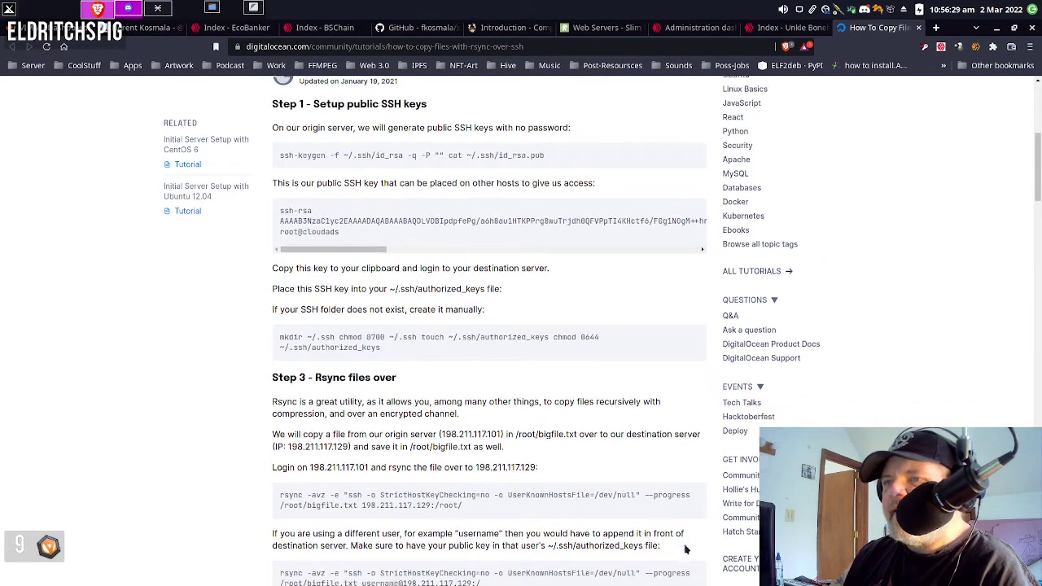
pyautogui.scroll(-2, 685, 551)
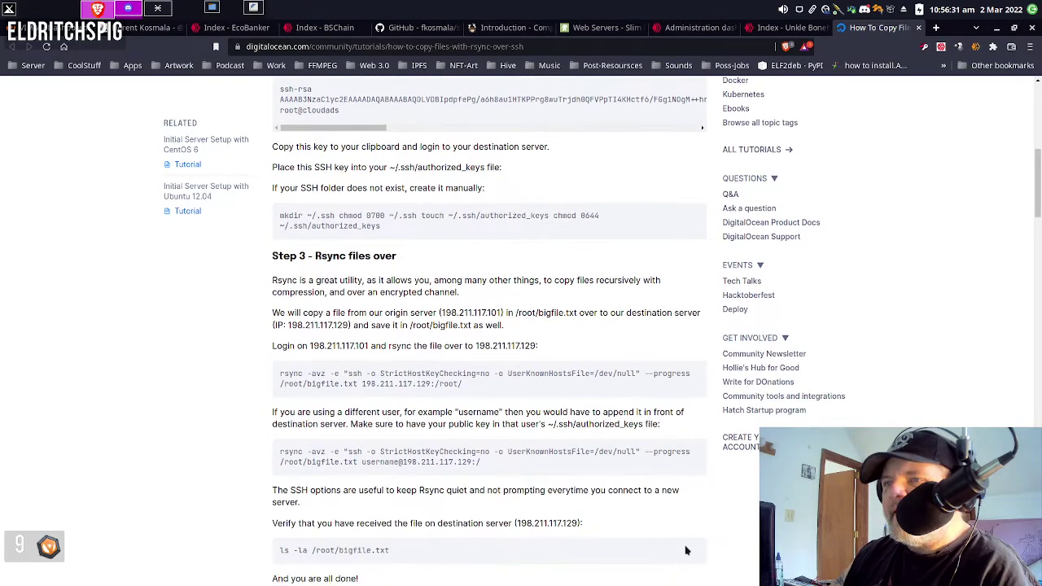
pyautogui.scroll(-1, 685, 551)
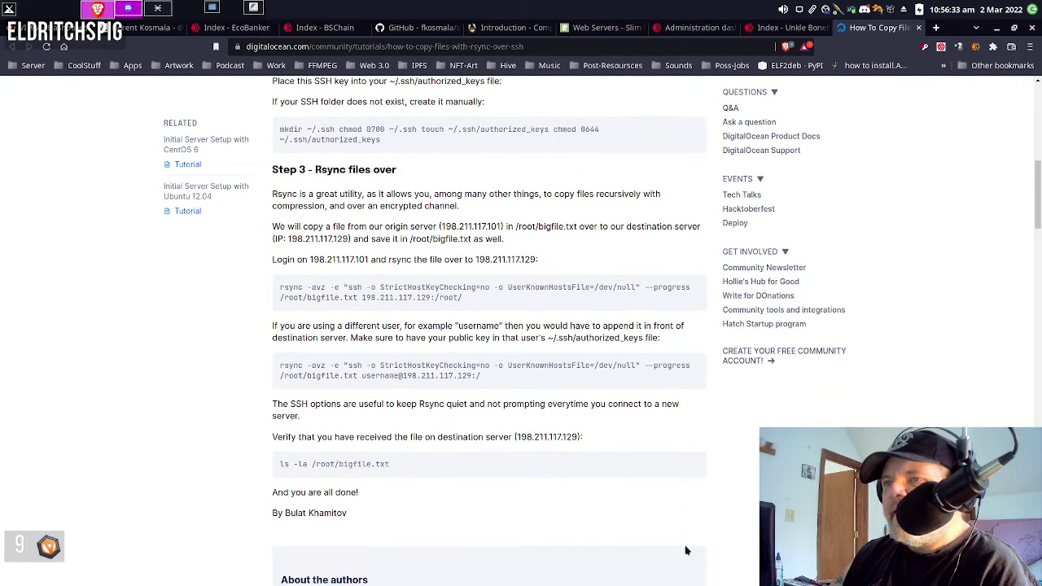
pyautogui.scroll(-2, 686, 550)
pyautogui.scroll(6, 685, 551)
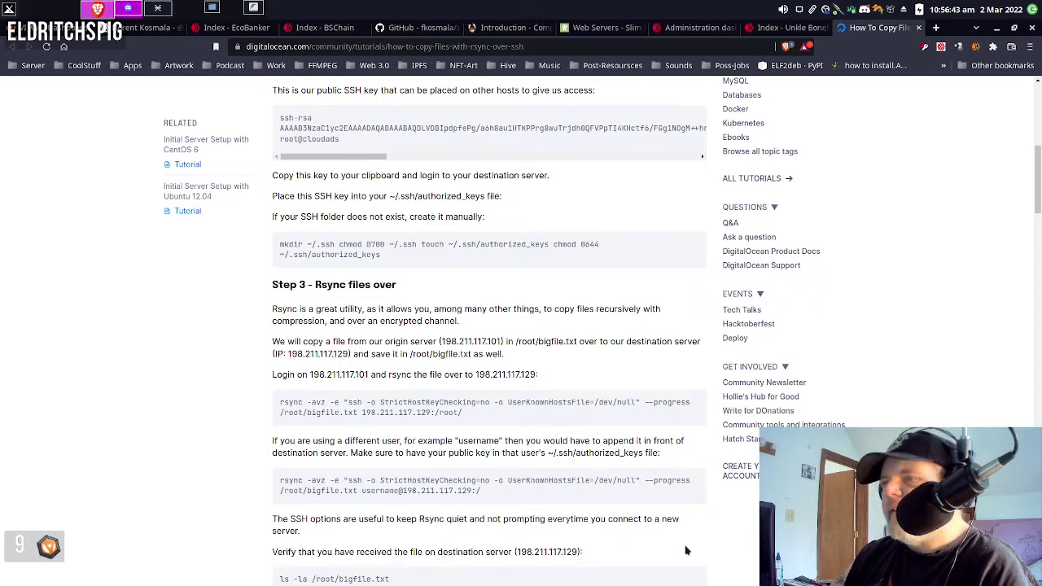
pyautogui.moveTo(683, 577)
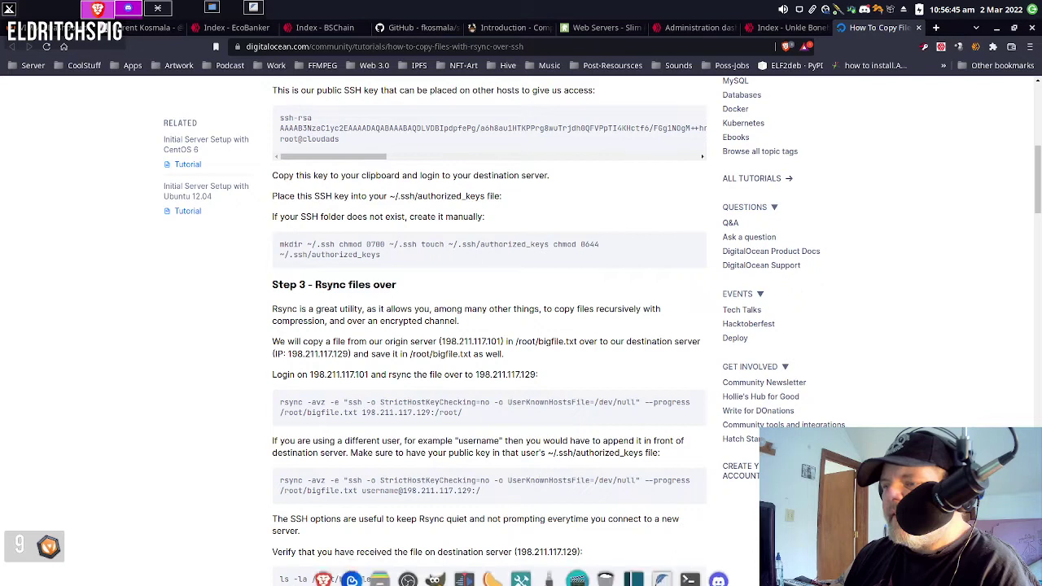
pyautogui.click(689, 576)
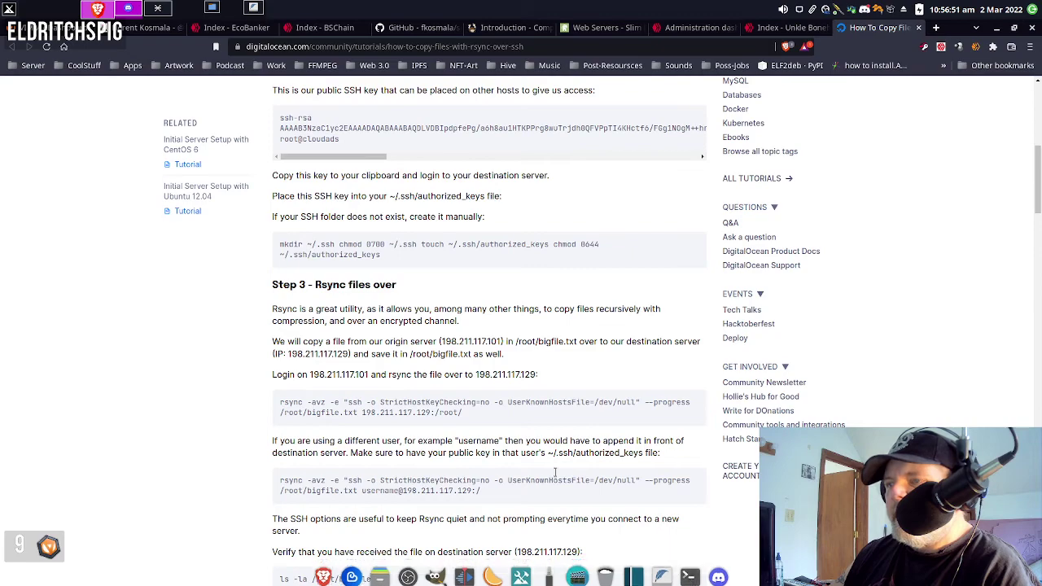
pyautogui.scroll(-5, 501, 474)
pyautogui.scroll(-1, 503, 476)
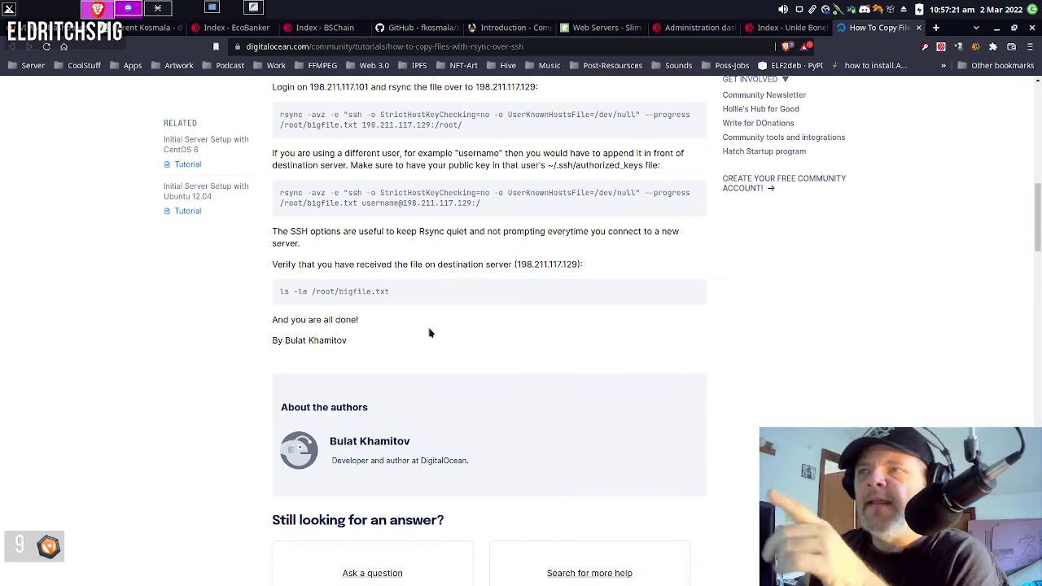
# Return to the SuperHive admin and open its Home section with the global and system settings
pyautogui.click(693, 27)
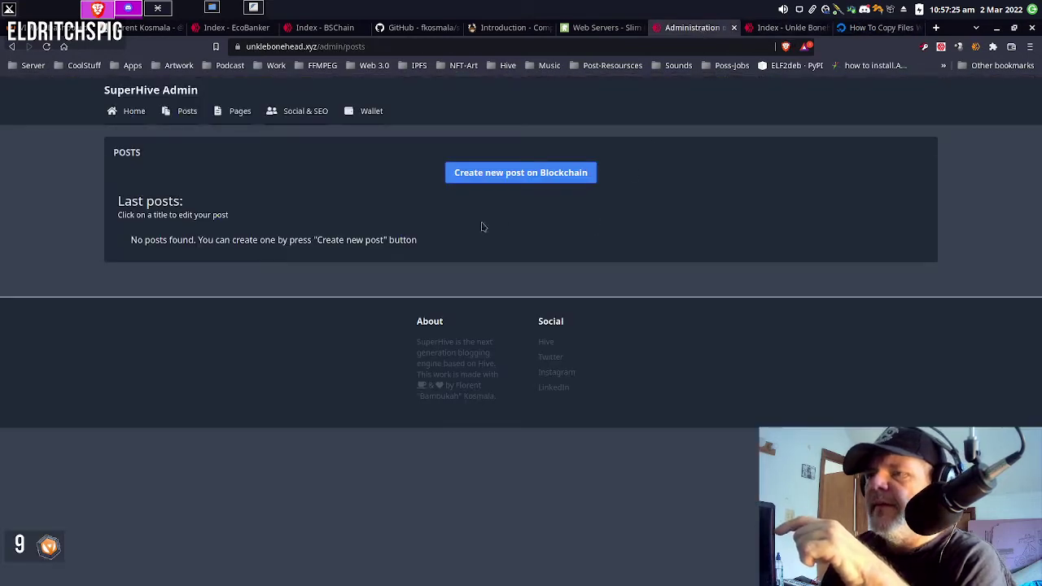
pyautogui.click(135, 126)
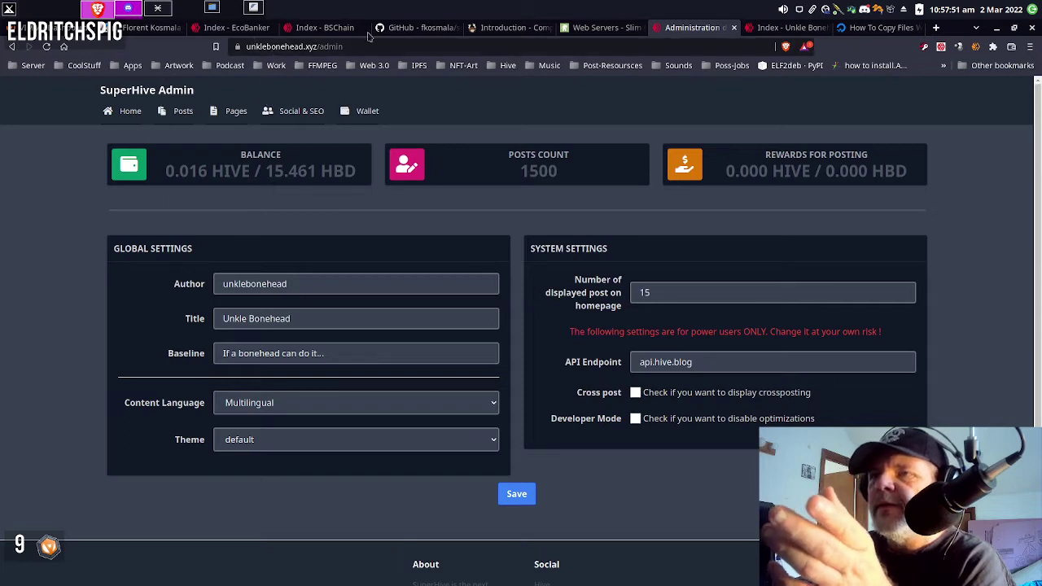
# Examine the live blog's homepage and its post cards in the default theme
pyautogui.click(774, 28)
pyautogui.scroll(-3, 574, 290)
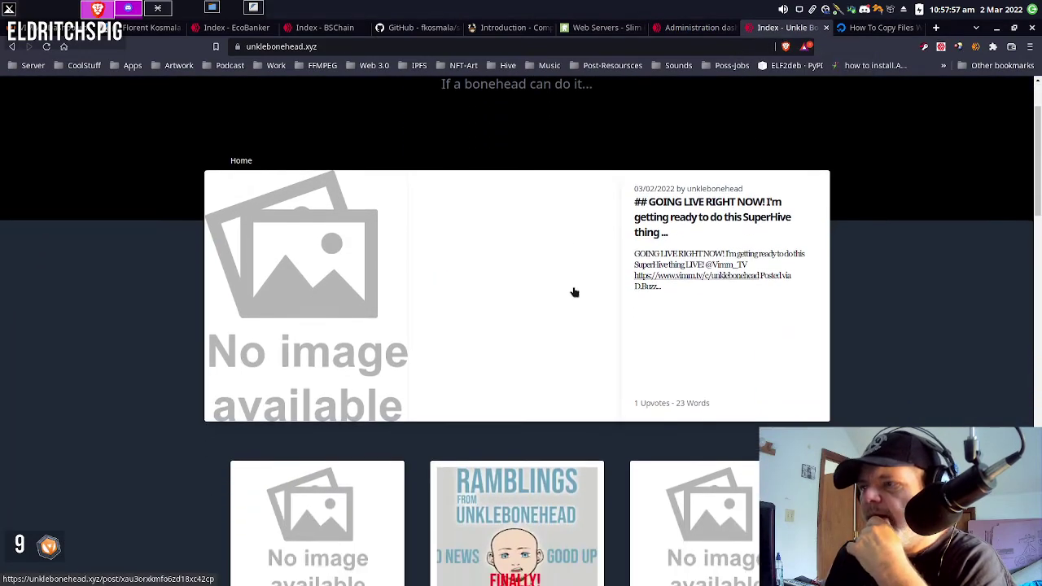
pyautogui.scroll(-4, 574, 294)
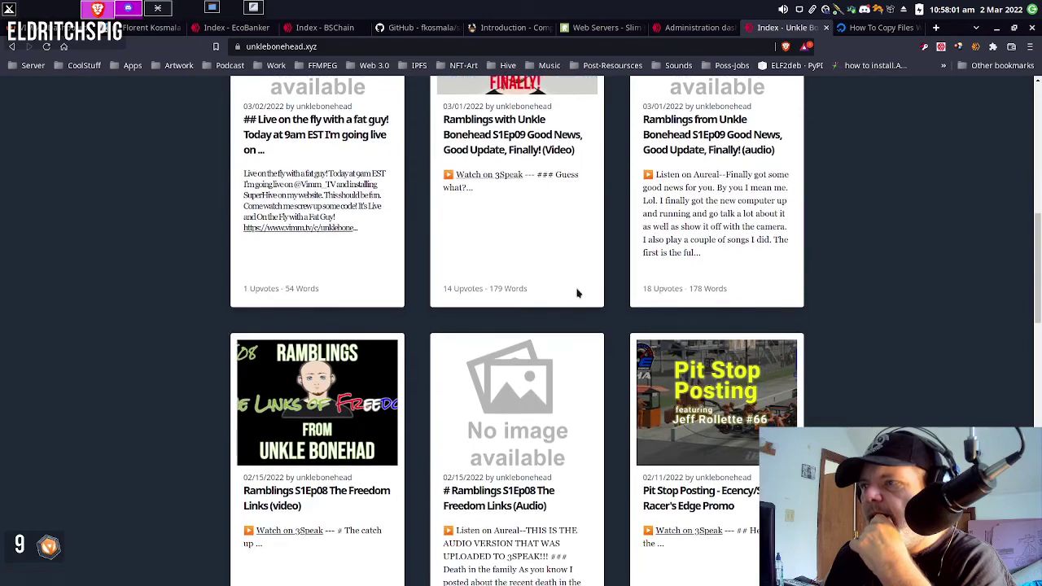
pyautogui.scroll(-1, 575, 293)
pyautogui.scroll(-2, 576, 294)
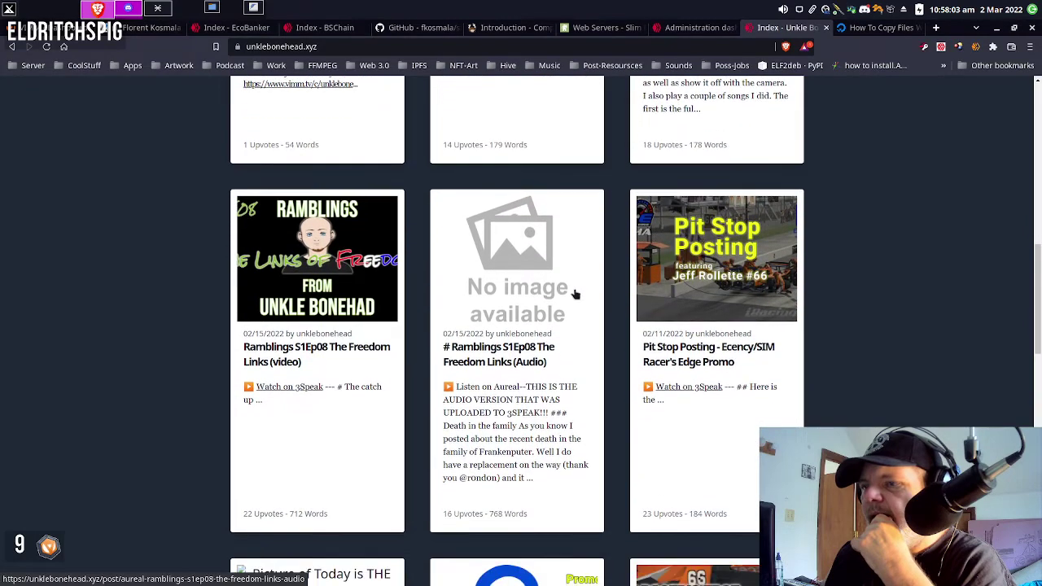
pyautogui.scroll(-1, 574, 294)
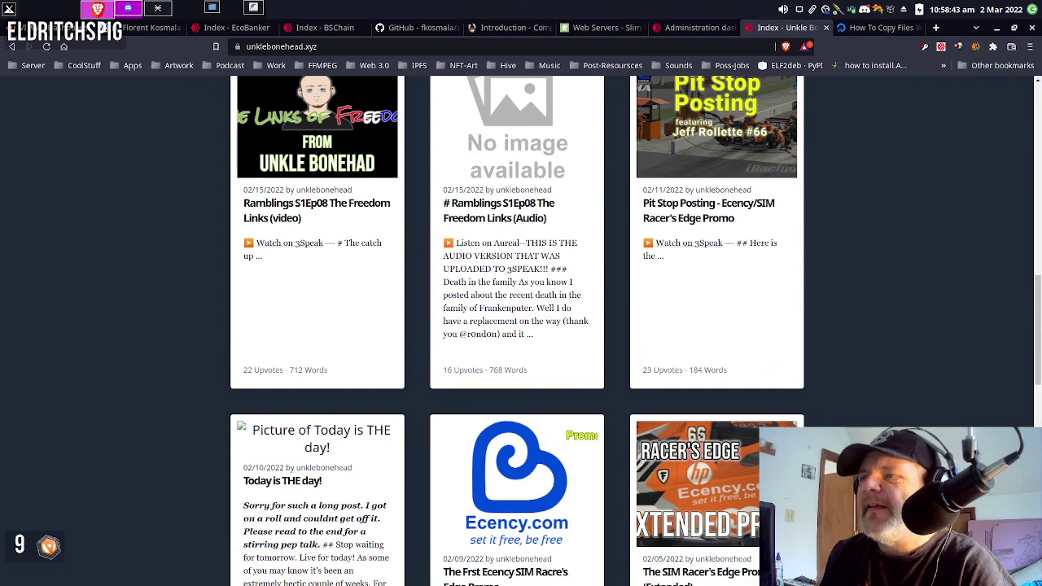
pyautogui.scroll(10, 735, 331)
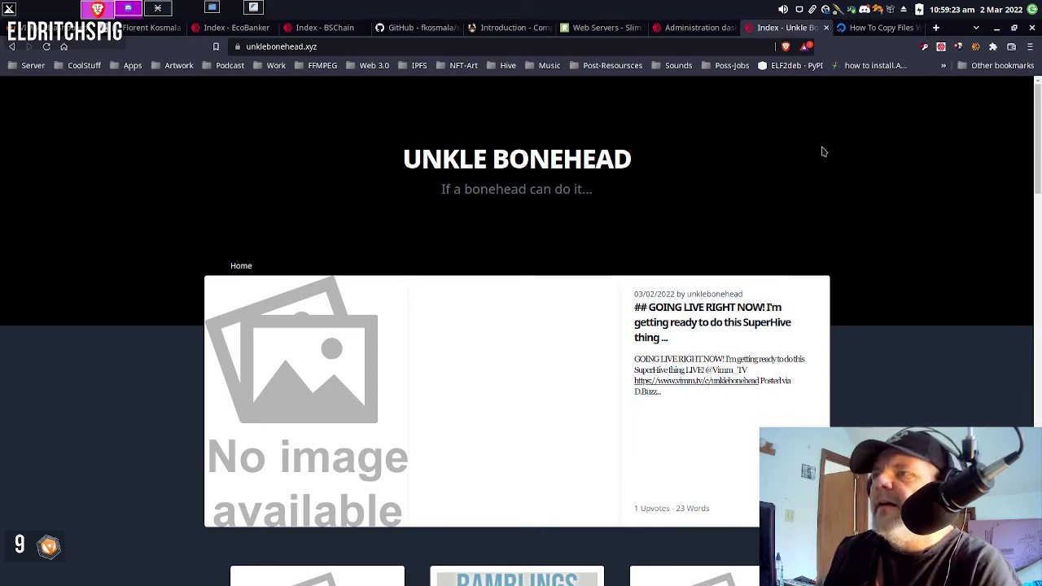
# Set the blog's theme to celeste in the admin's global settings and save
pyautogui.click(694, 28)
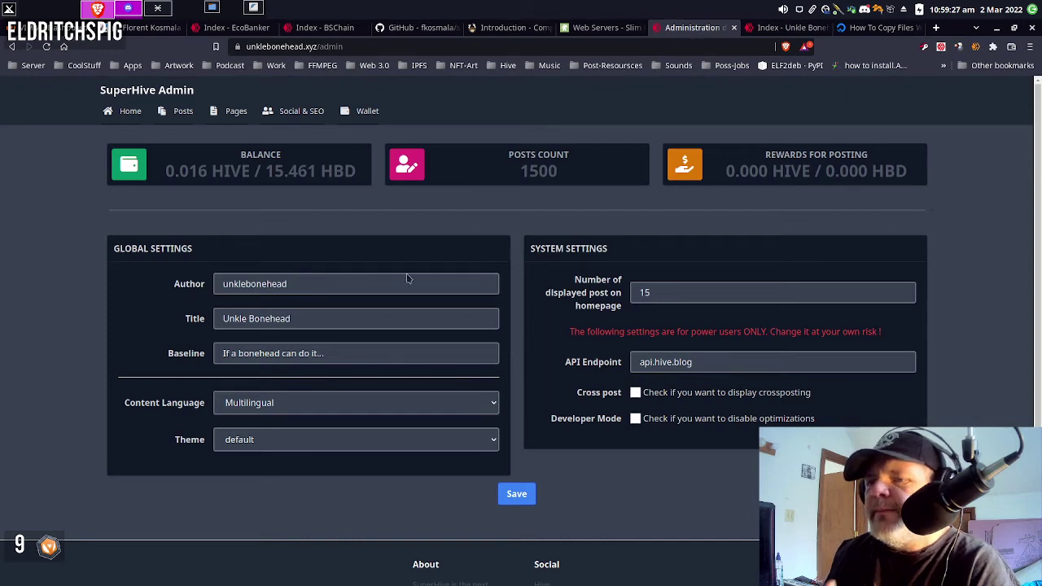
pyautogui.click(457, 444)
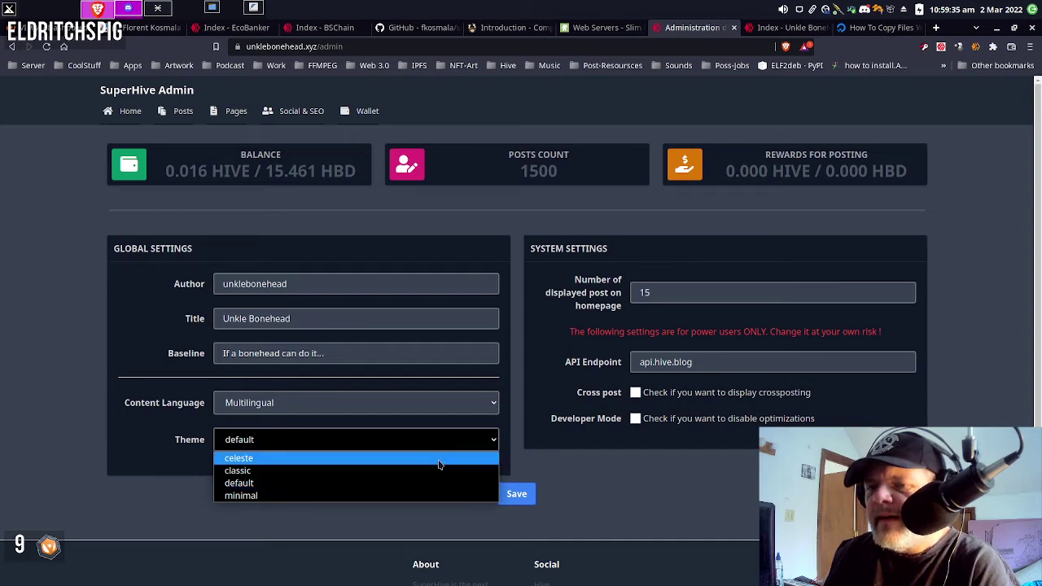
pyautogui.click(439, 458)
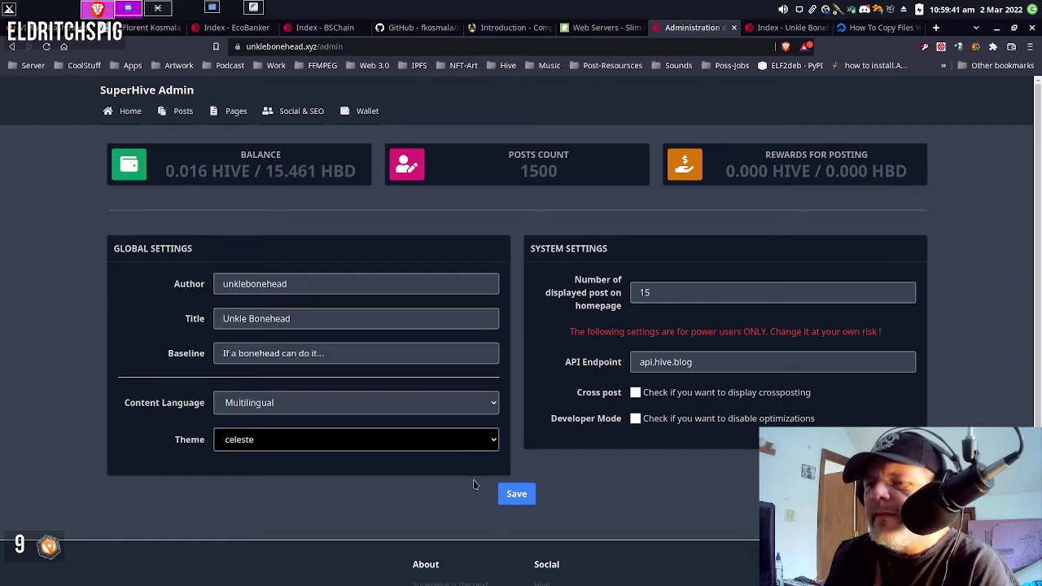
pyautogui.click(506, 497)
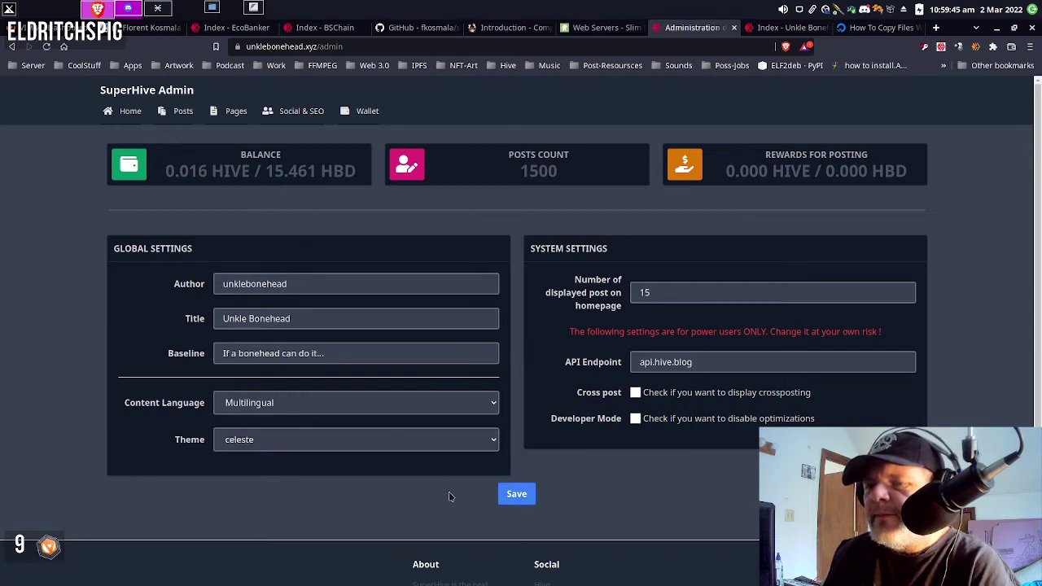
pyautogui.click(512, 496)
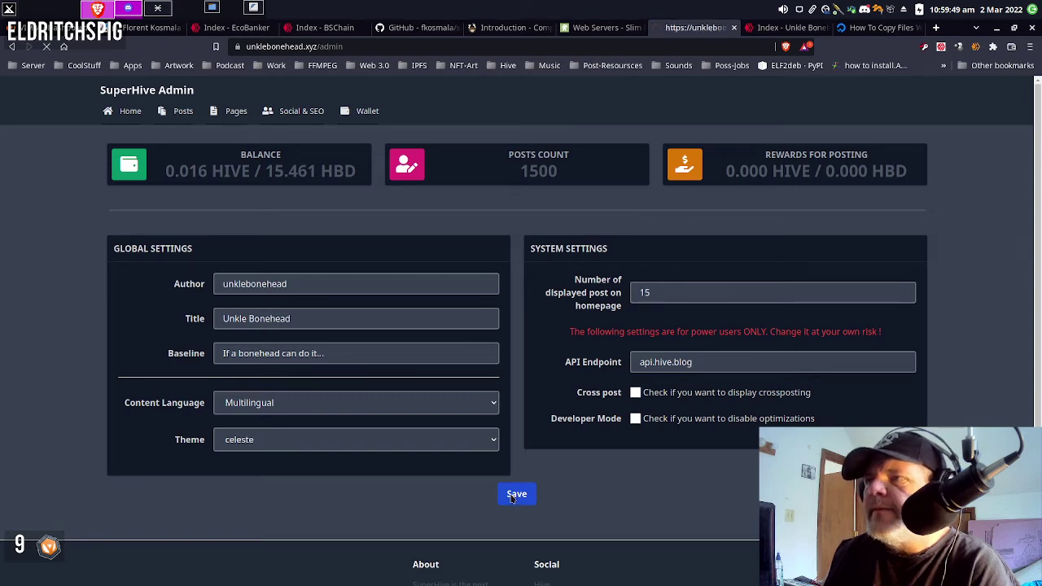
# Reload the live blog and review its header and post list in the celeste theme
pyautogui.click(786, 28)
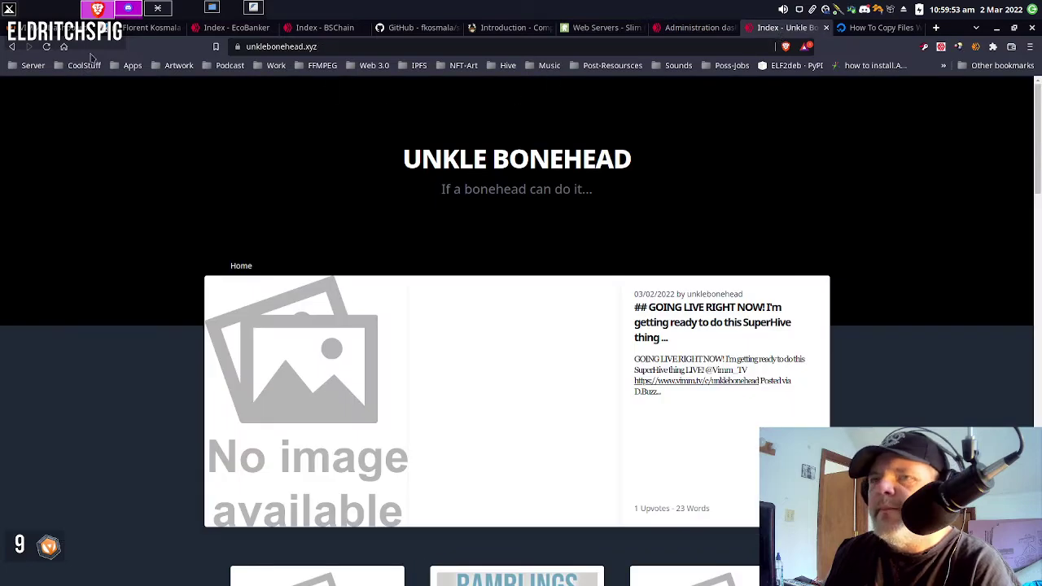
pyautogui.click(46, 46)
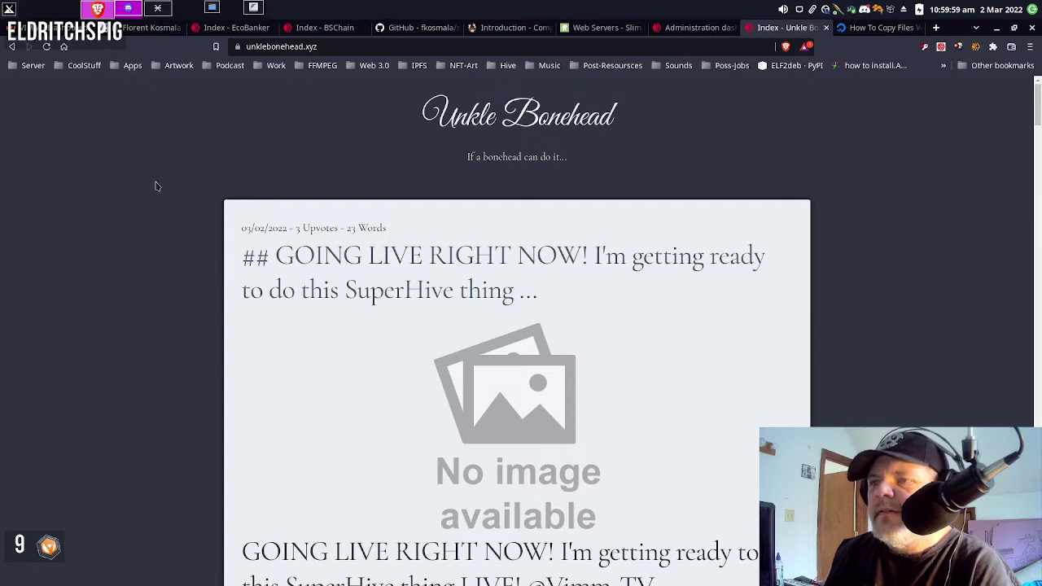
pyautogui.scroll(-5, 157, 186)
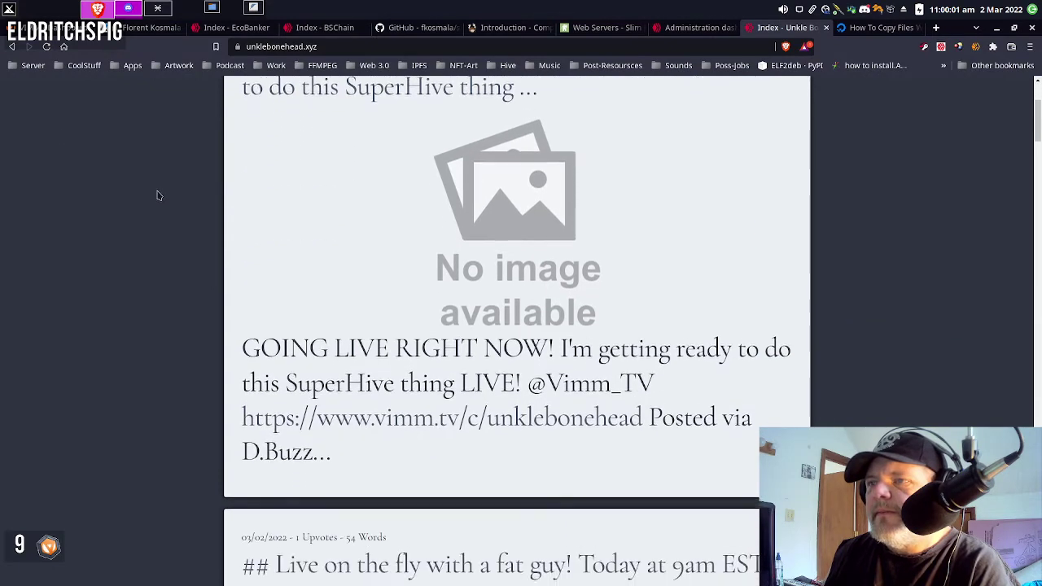
pyautogui.scroll(-10, 160, 211)
pyautogui.scroll(-18, 163, 227)
pyautogui.scroll(-4, 147, 258)
pyautogui.scroll(4, 244, 195)
# Return to the admin's global settings, change the theme to classic and save
pyautogui.click(692, 28)
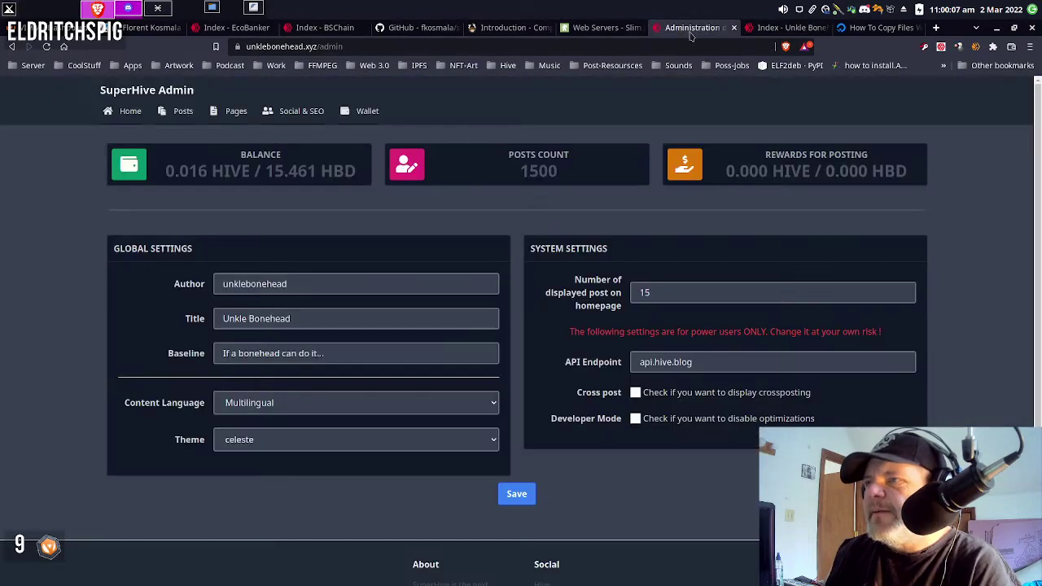
pyautogui.click(387, 444)
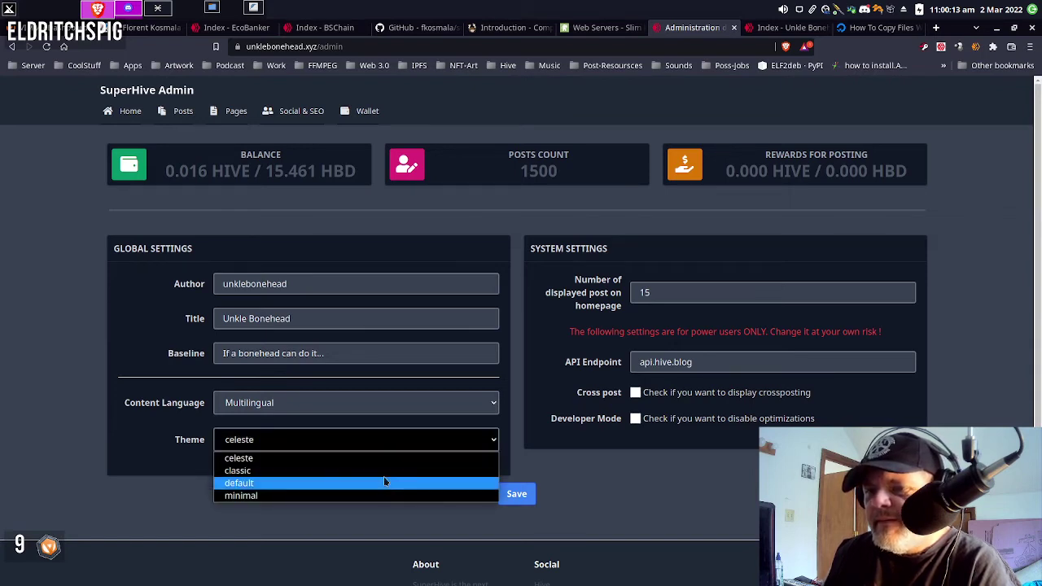
pyautogui.click(387, 470)
pyautogui.click(507, 501)
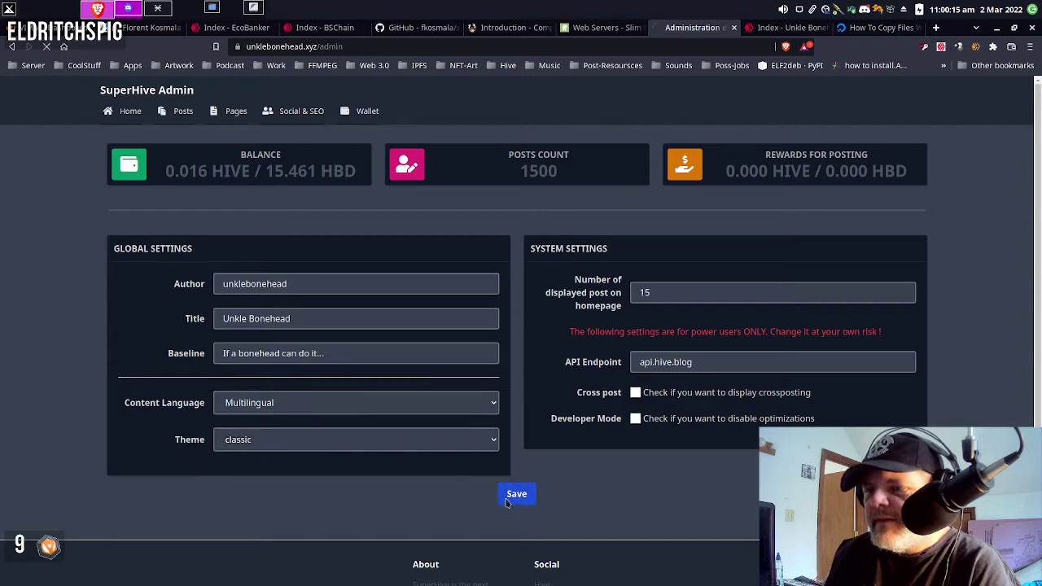
# Reload the live blog and review its posts and header in the classic theme
pyautogui.click(764, 27)
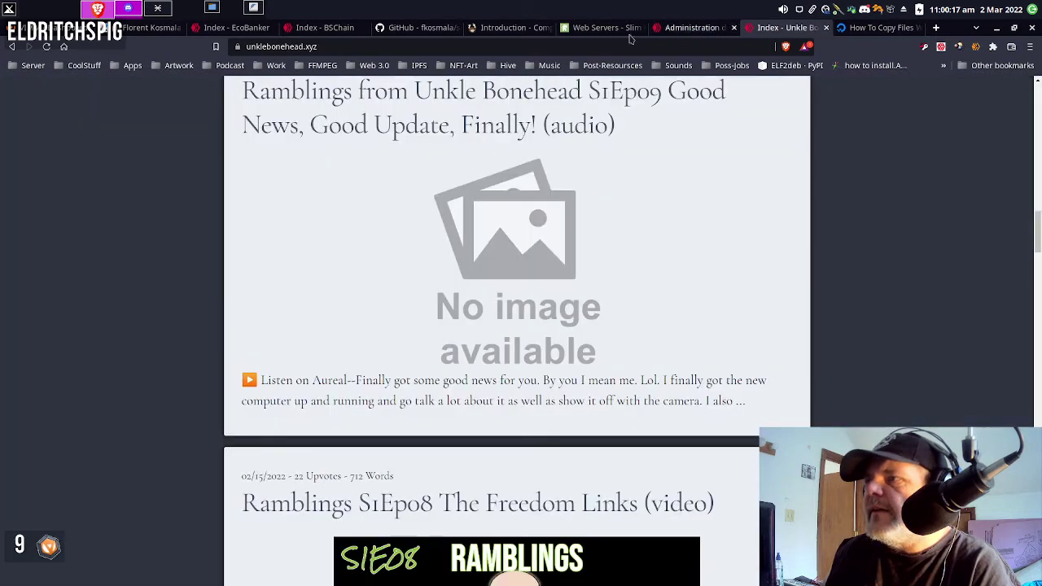
pyautogui.click(46, 48)
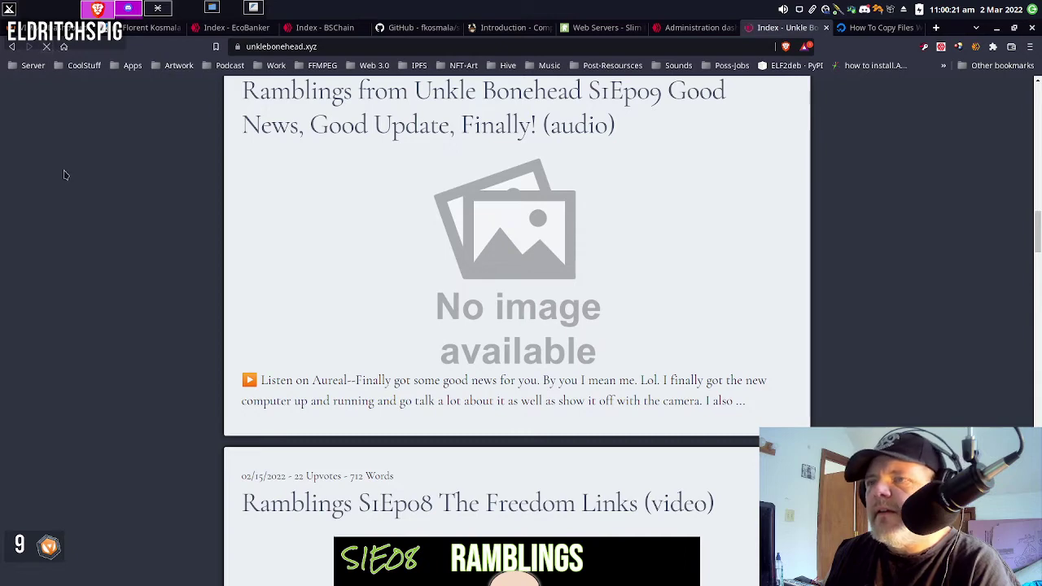
pyautogui.scroll(8, 85, 198)
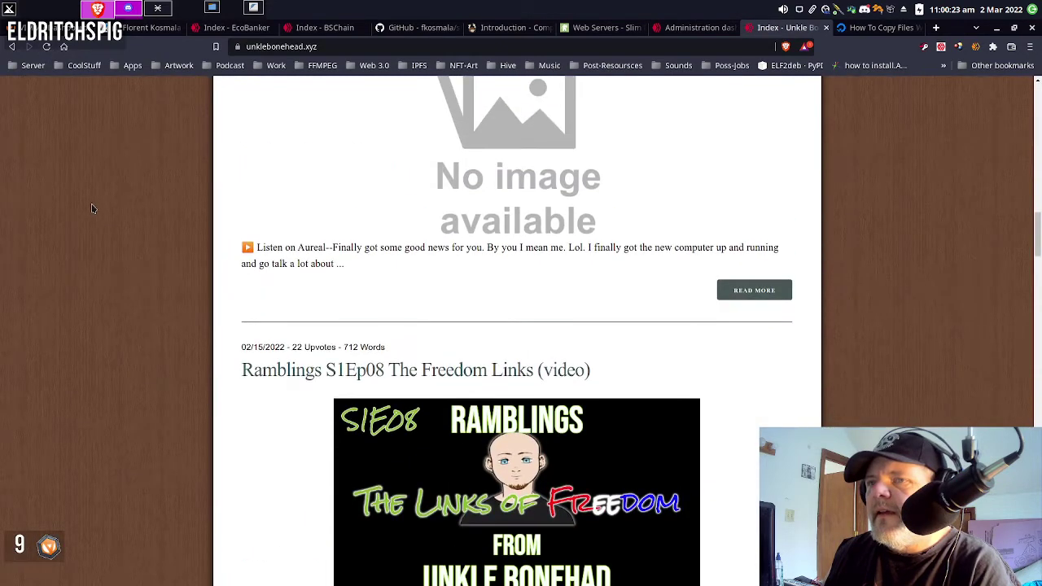
pyautogui.scroll(10, 92, 210)
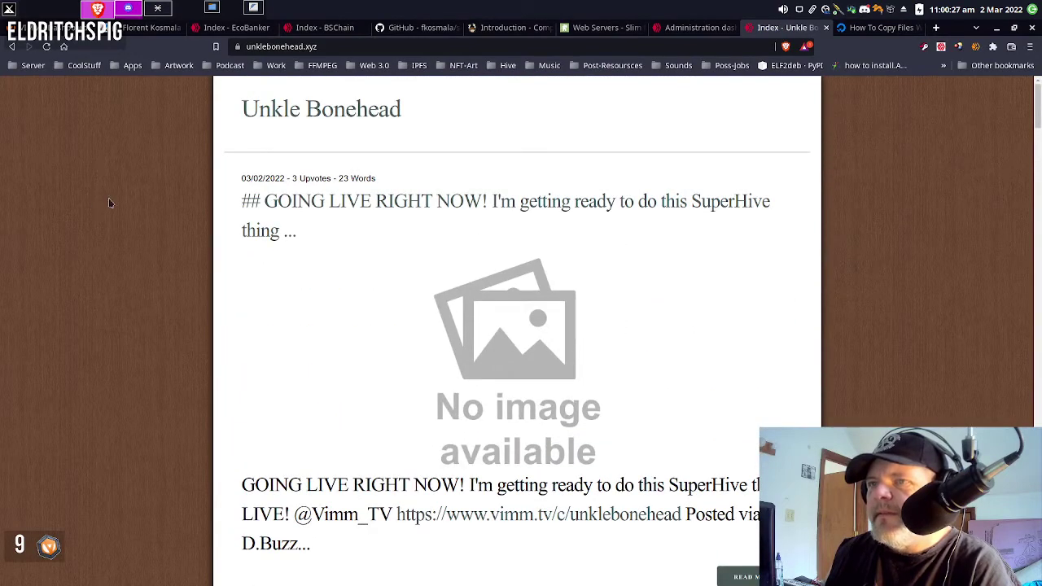
# Go back to the admin's global settings, switch the theme to minimal and save
pyautogui.click(677, 31)
pyautogui.click(387, 439)
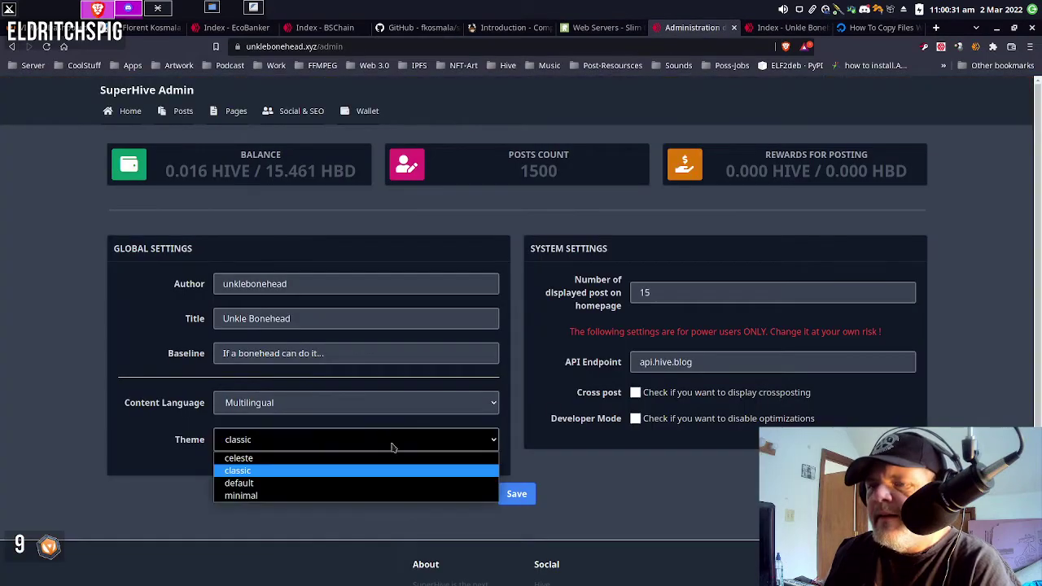
pyautogui.click(396, 495)
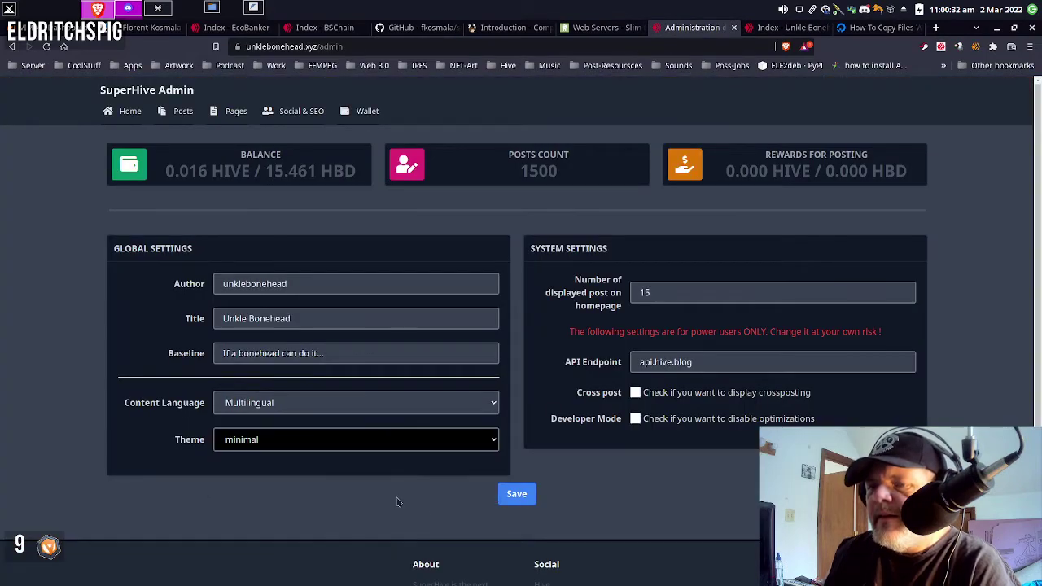
pyautogui.click(516, 498)
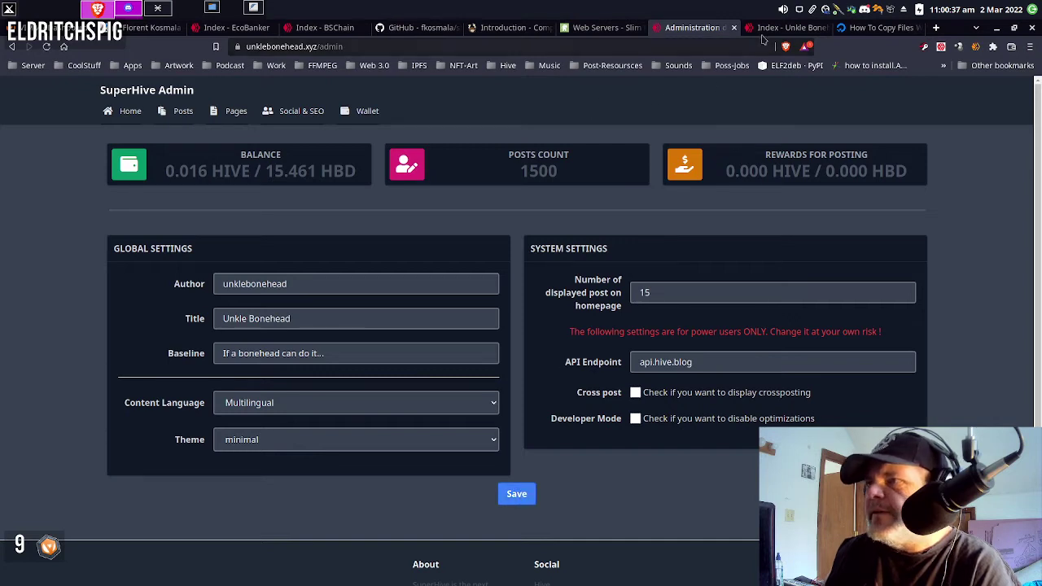
# Reload the live blog and look through its whole post list in the minimal theme, finishing back at the header
pyautogui.click(783, 27)
pyautogui.click(47, 47)
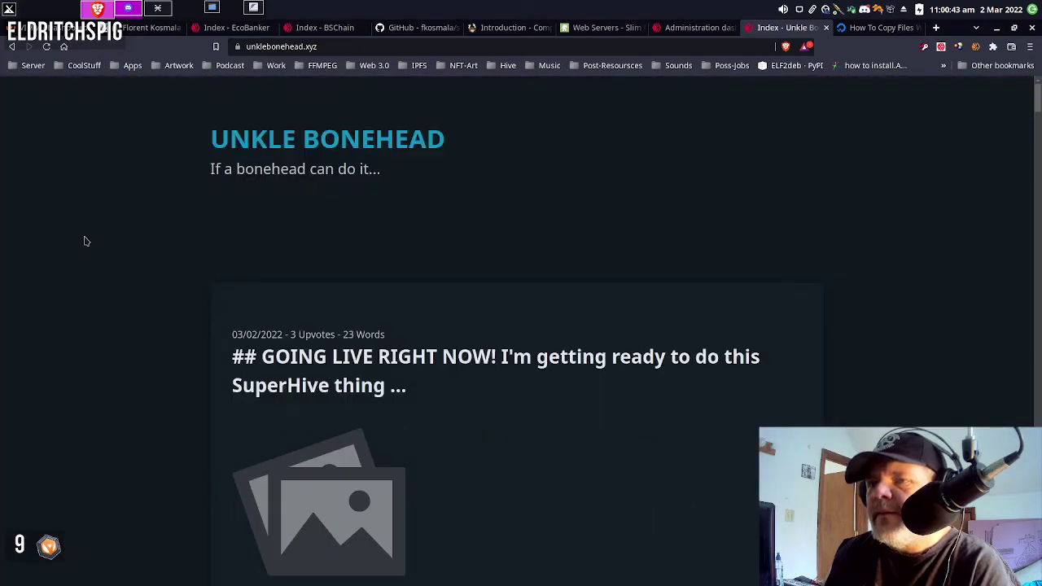
pyautogui.scroll(-6, 98, 250)
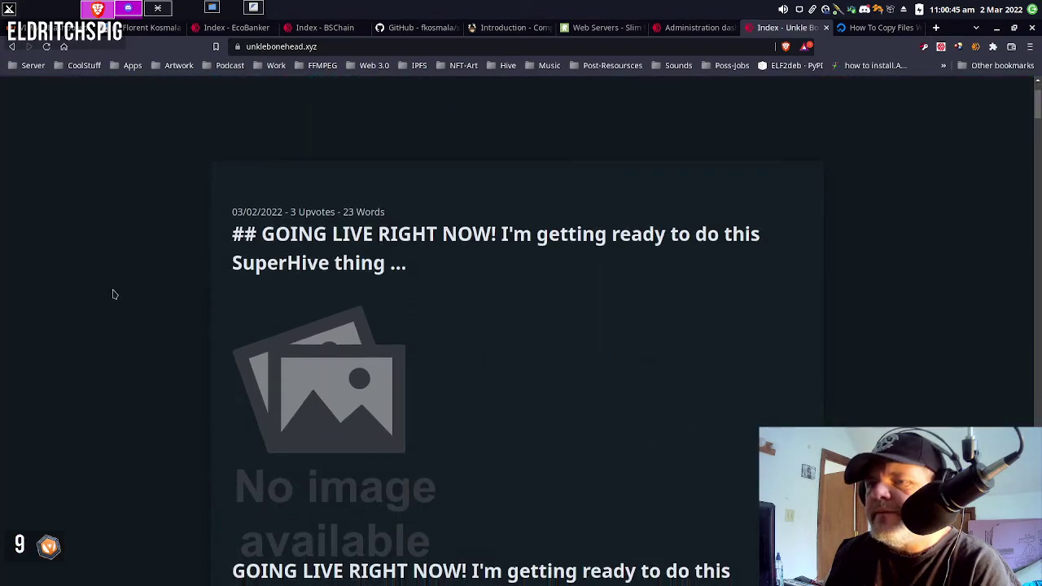
pyautogui.scroll(-8, 130, 301)
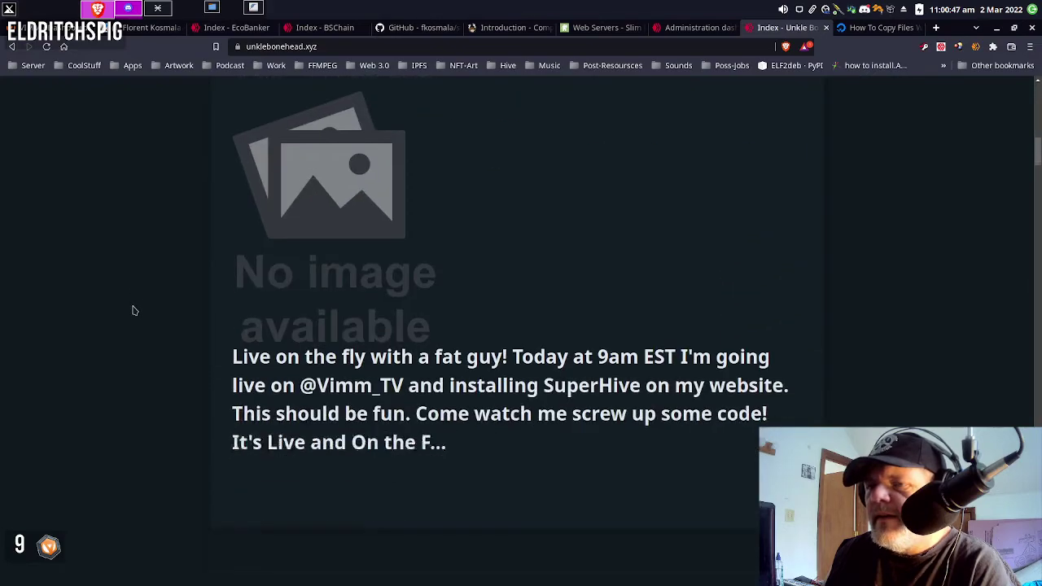
pyautogui.scroll(-12, 140, 333)
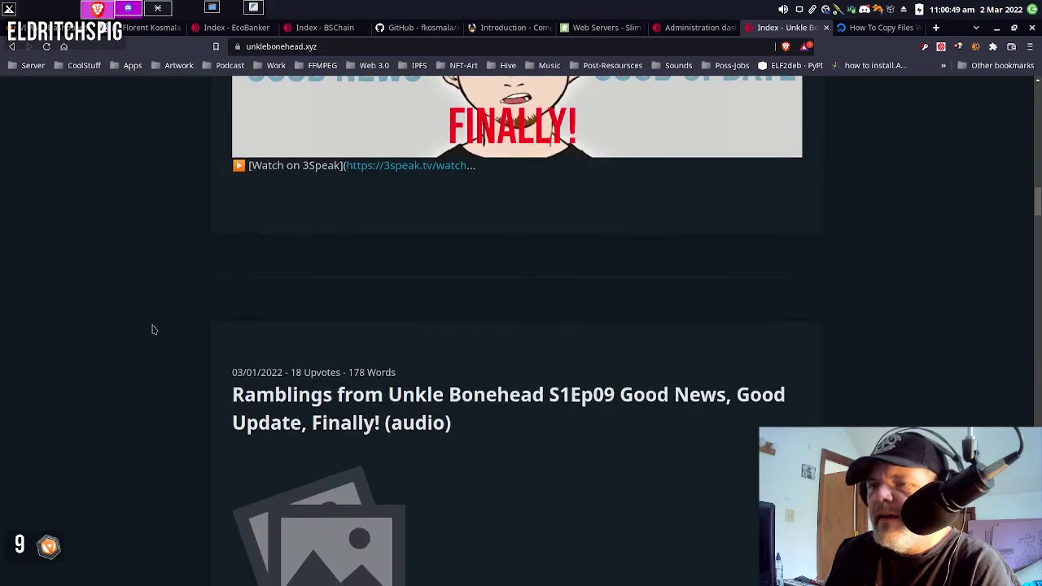
pyautogui.scroll(-12, 146, 345)
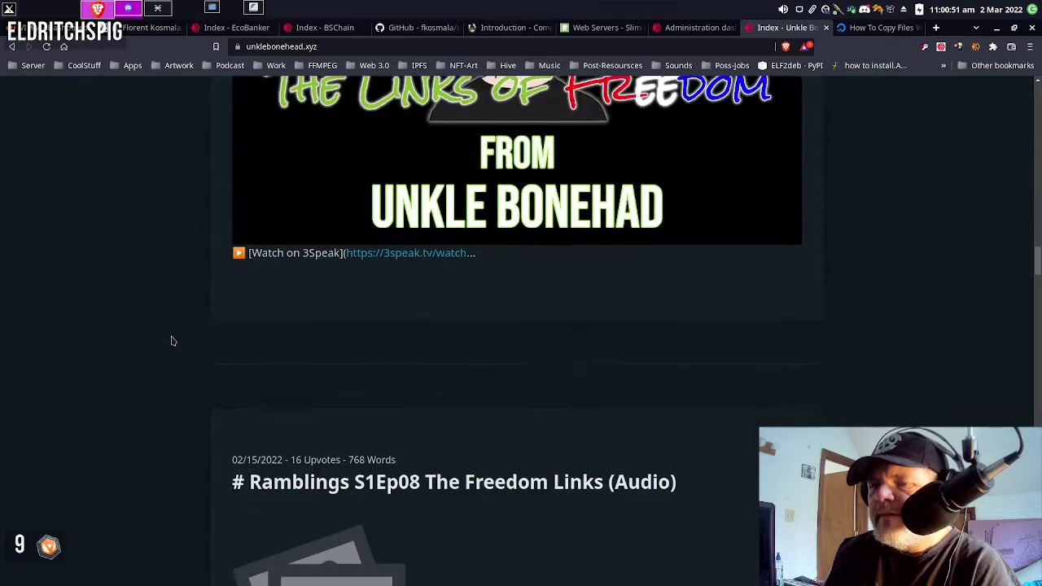
pyautogui.scroll(-10, 176, 350)
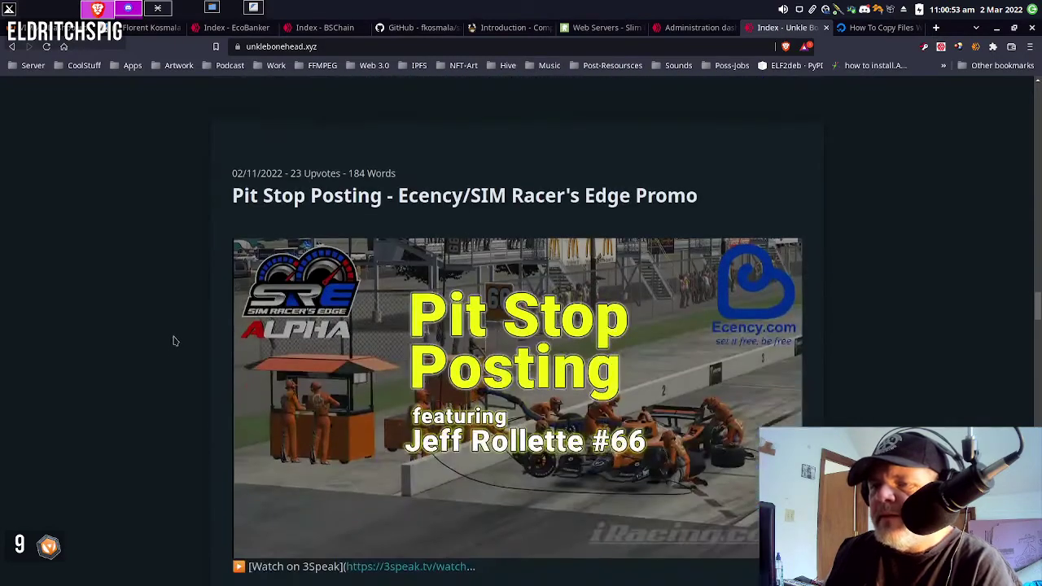
pyautogui.scroll(-8, 179, 367)
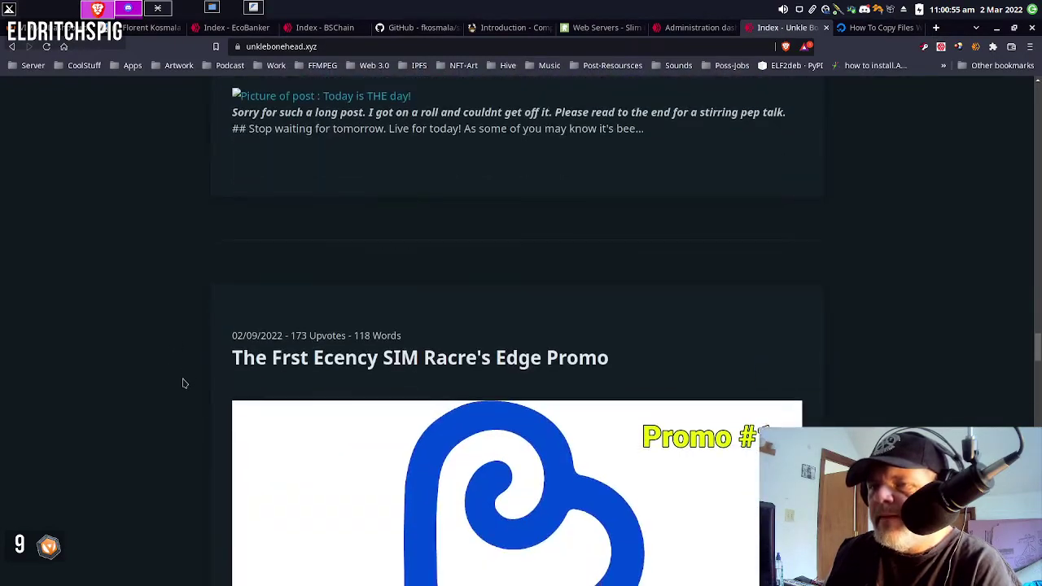
pyautogui.scroll(10, 193, 384)
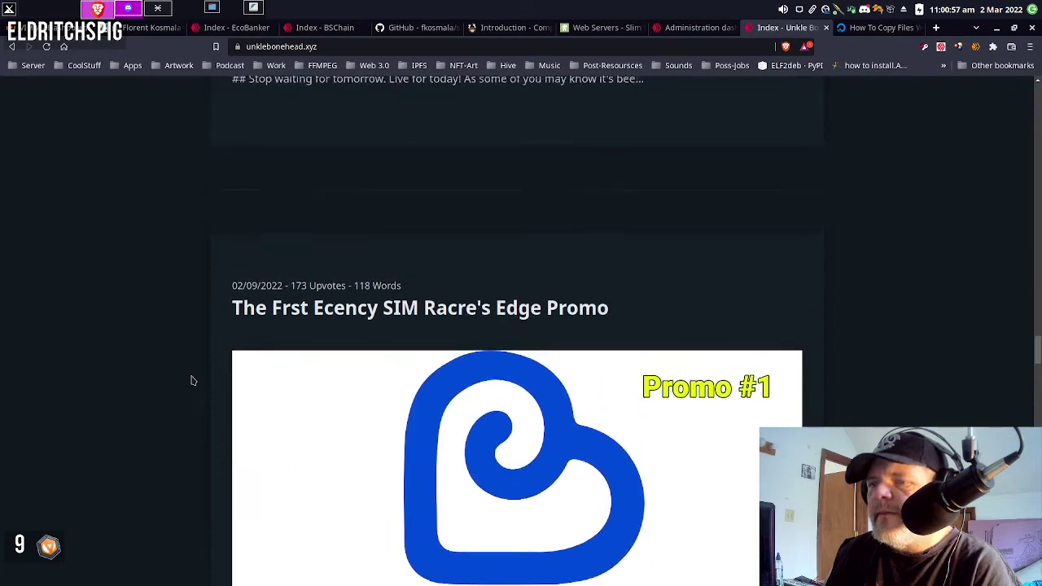
pyautogui.scroll(12, 193, 381)
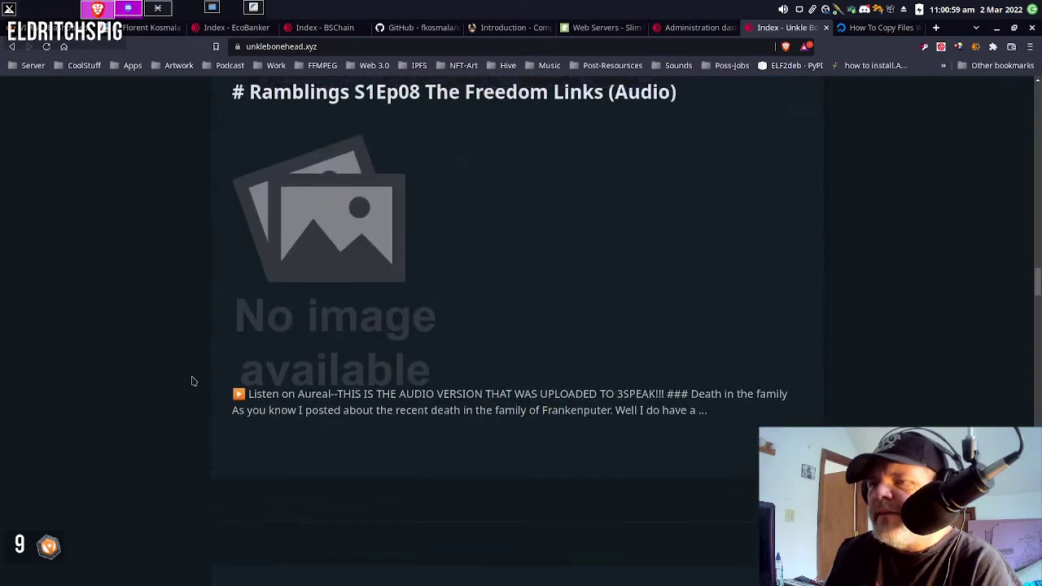
pyautogui.scroll(10, 193, 381)
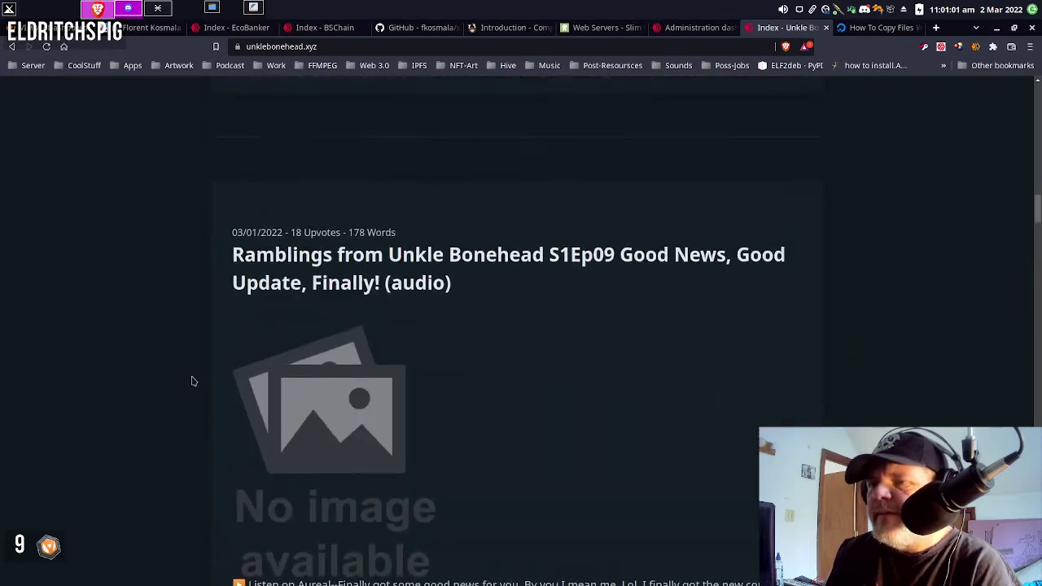
pyautogui.scroll(10, 193, 383)
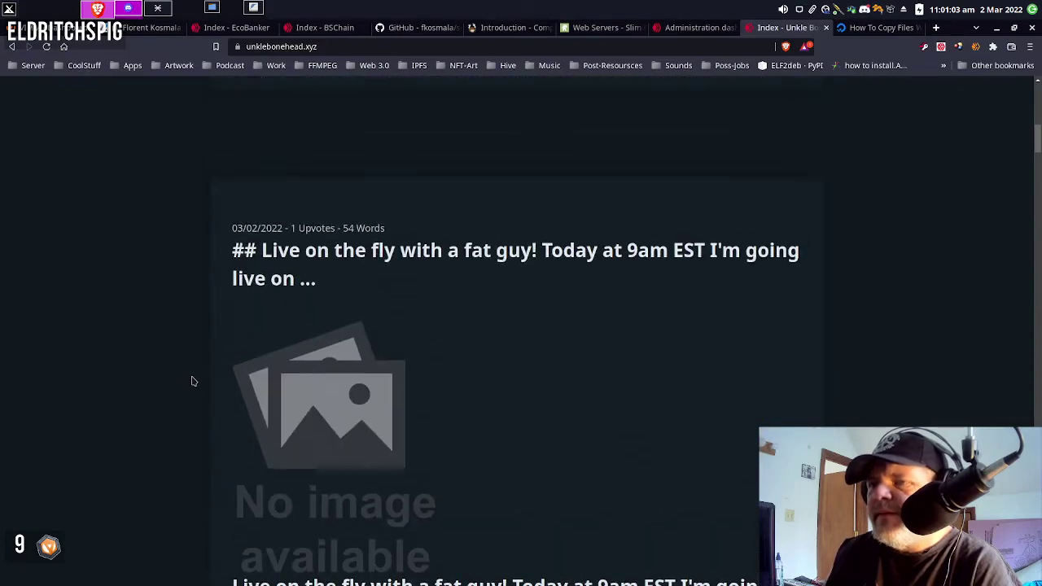
pyautogui.scroll(3, 195, 387)
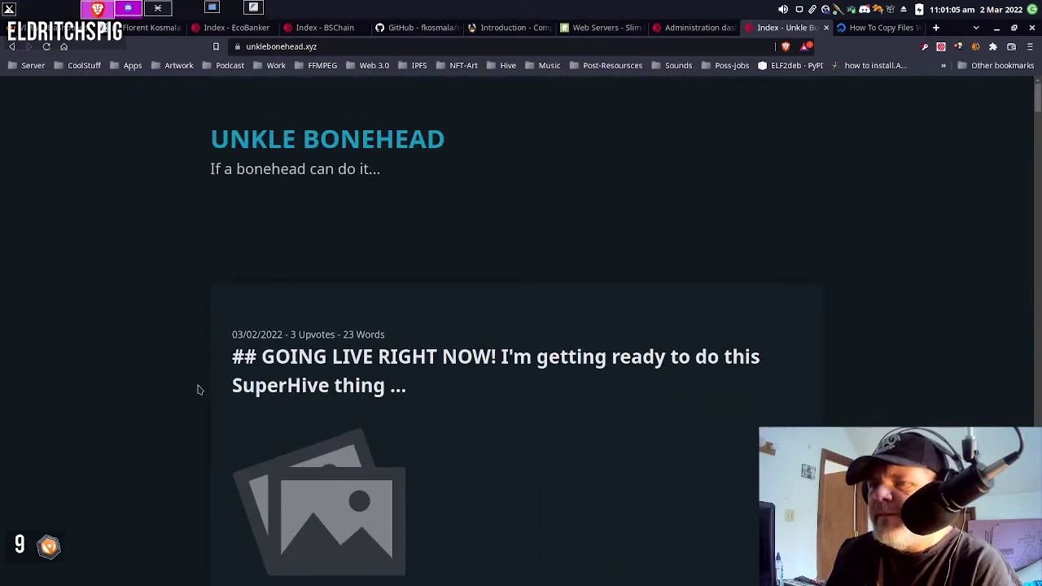
# Examine the minimal theme's post cards, thumbnails and excerpts from the newest entry down to "Today is THE day!"
pyautogui.scroll(-6, 187, 384)
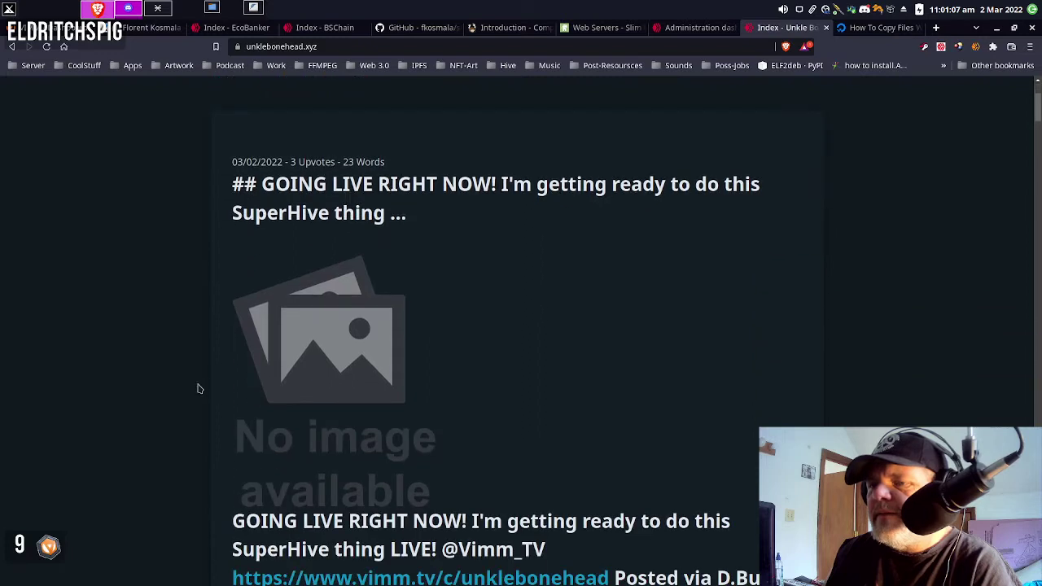
pyautogui.scroll(2, 208, 438)
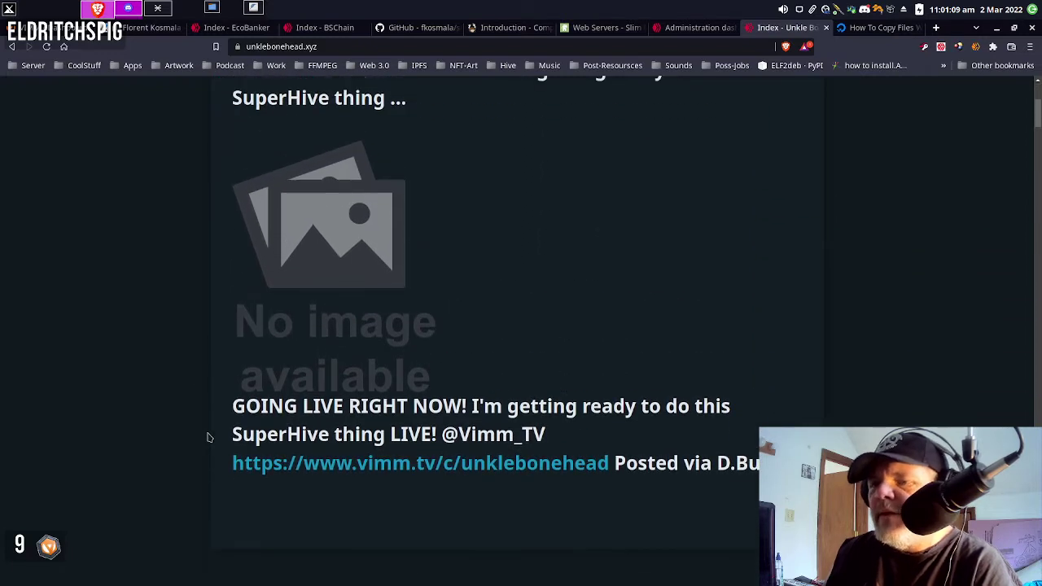
pyautogui.scroll(1, 238, 439)
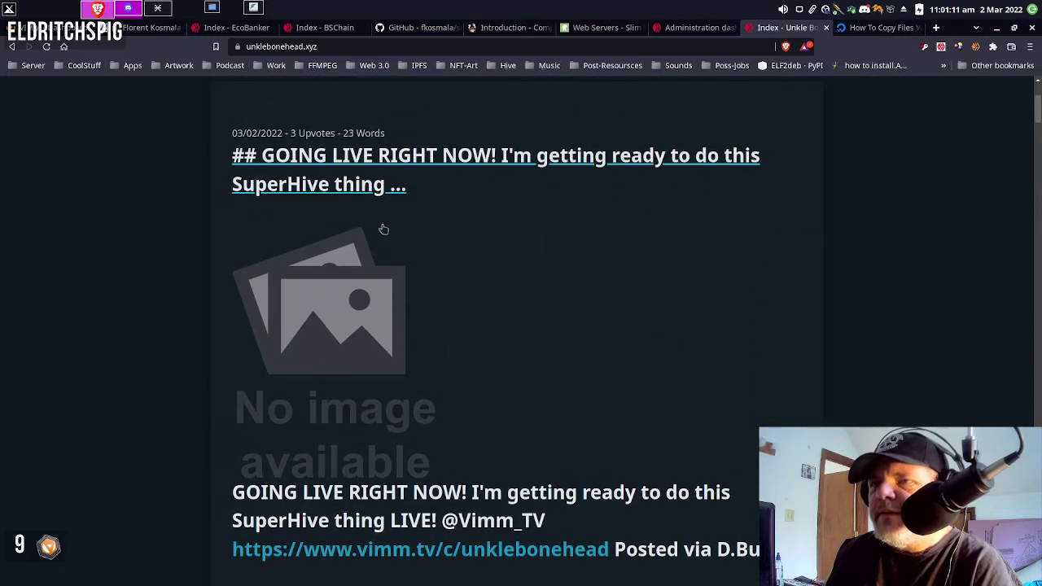
pyautogui.scroll(-1, 366, 318)
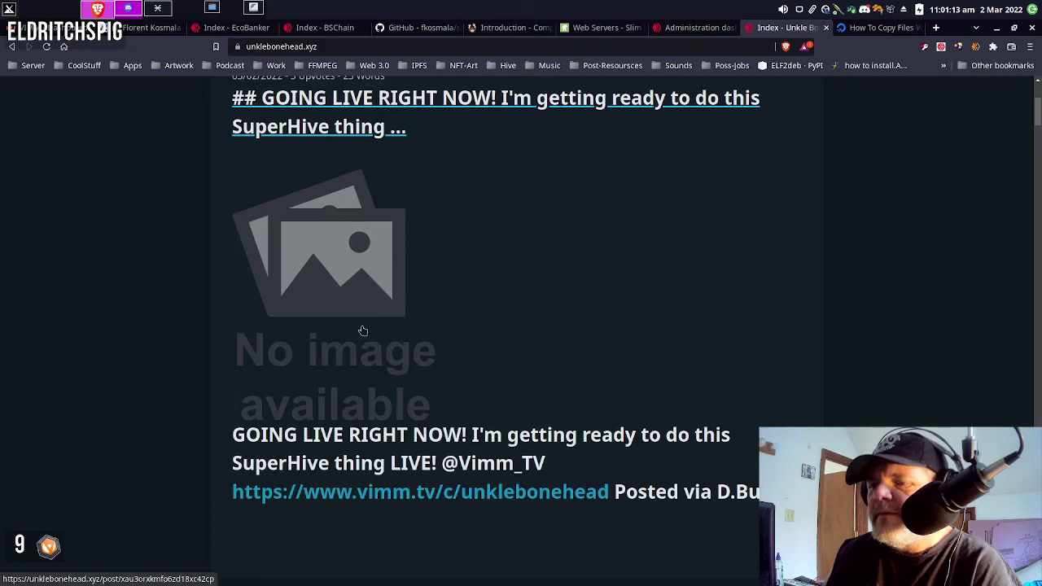
pyautogui.scroll(-7, 363, 330)
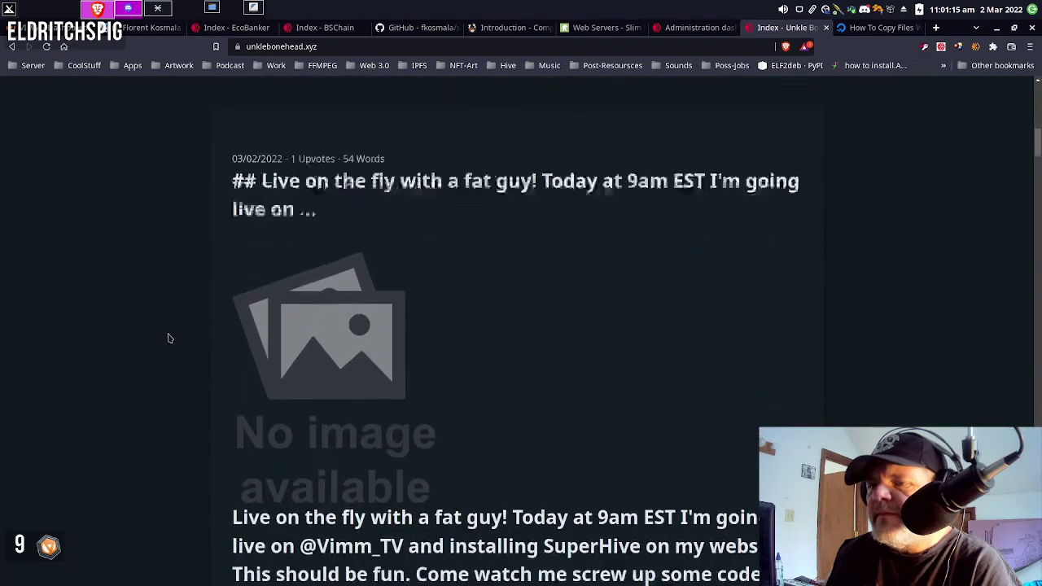
pyautogui.scroll(-7, 179, 343)
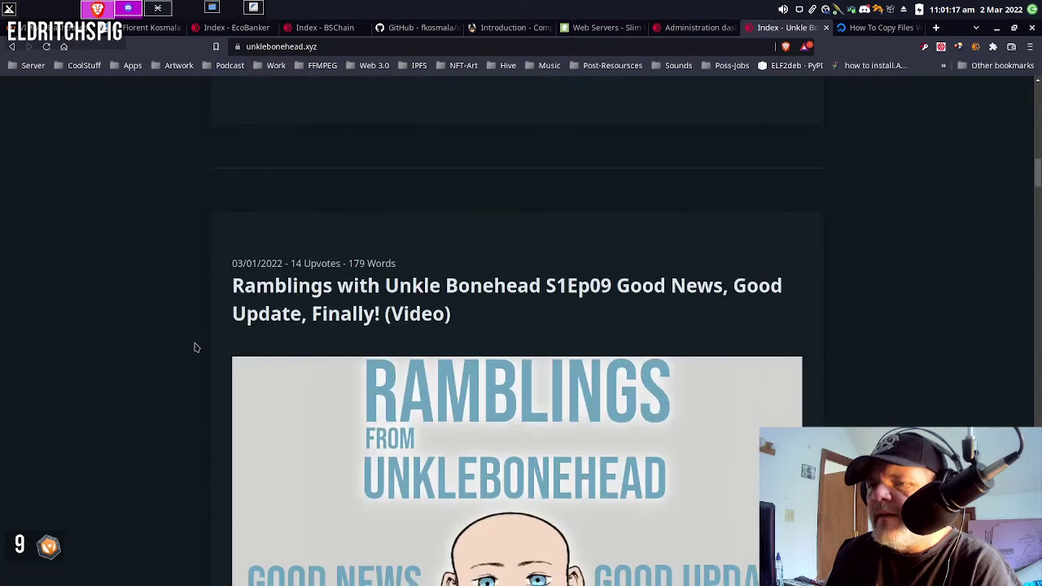
pyautogui.scroll(-11, 195, 348)
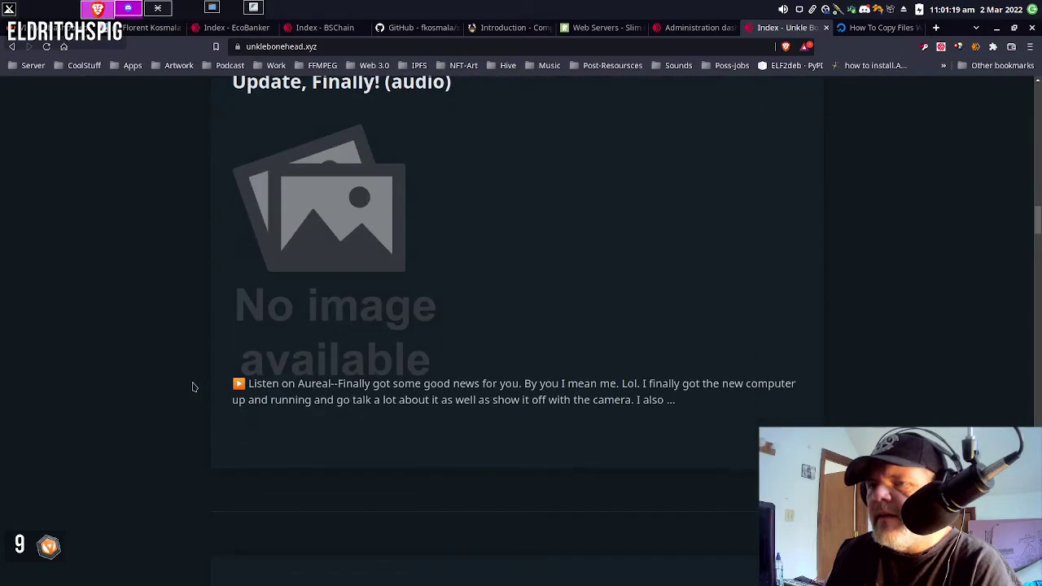
pyautogui.scroll(-11, 195, 391)
pyautogui.scroll(-5, 207, 395)
pyautogui.scroll(3, 208, 391)
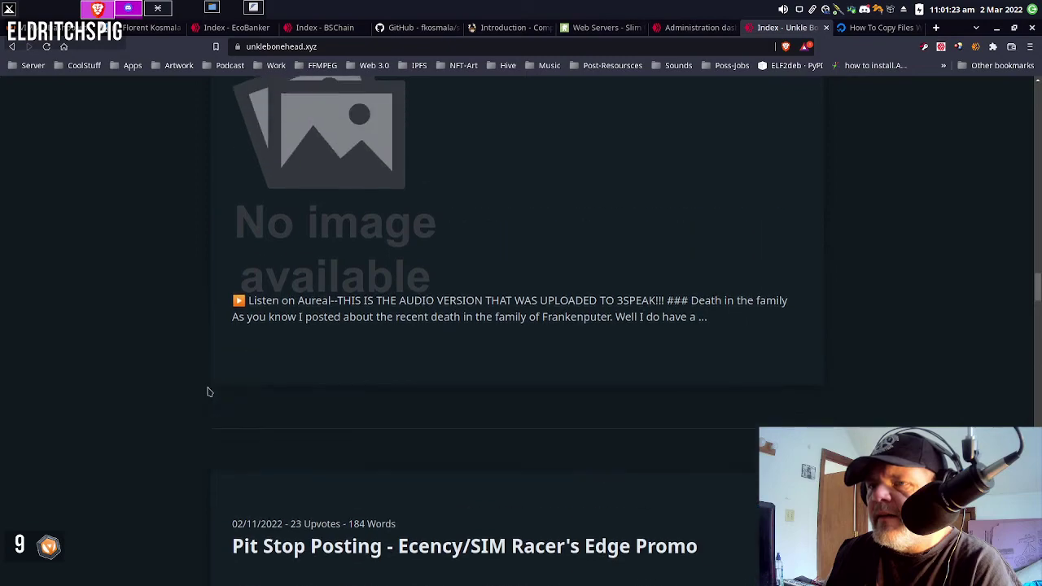
pyautogui.scroll(-4, 210, 427)
pyautogui.scroll(-6, 211, 428)
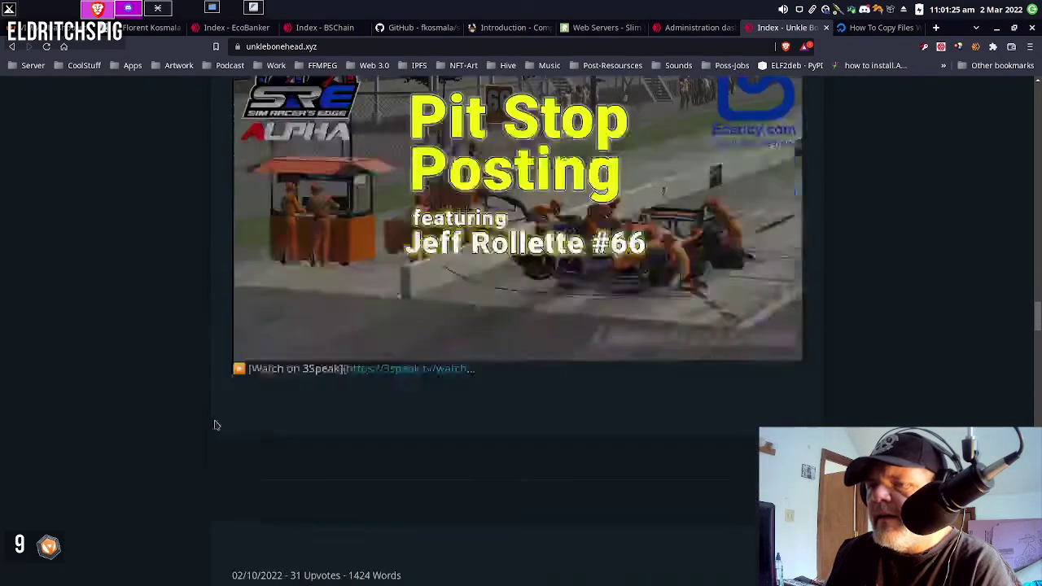
pyautogui.scroll(2, 217, 418)
pyautogui.scroll(-2, 245, 366)
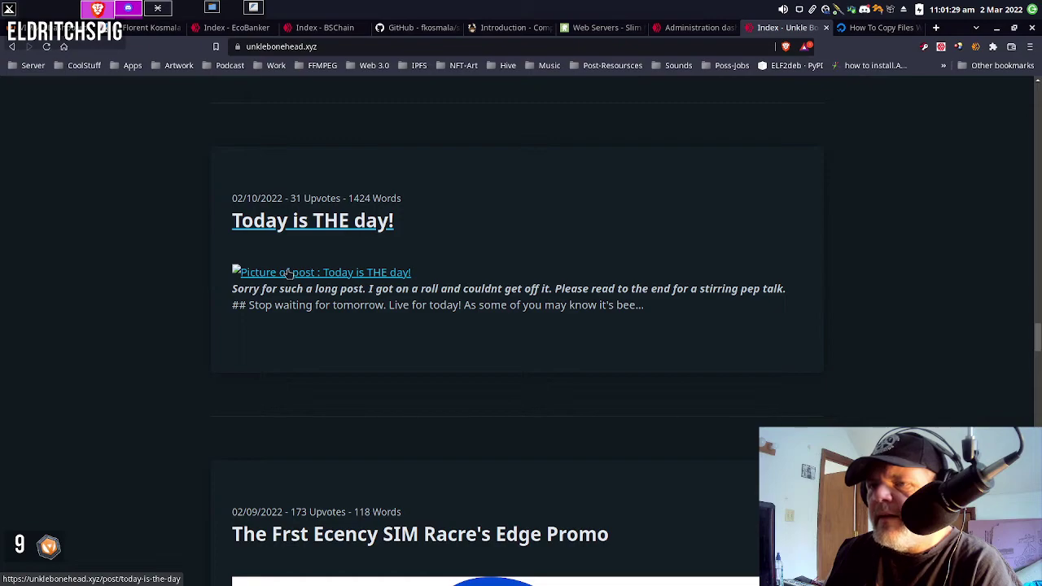
# Open the "Today is THE day!" post and examine how its body text and Markdown headings are rendered
pyautogui.click(289, 274)
pyautogui.scroll(-3, 269, 285)
pyautogui.scroll(-15, 250, 291)
pyautogui.scroll(-3, 237, 308)
pyautogui.scroll(8, 236, 310)
pyautogui.scroll(6, 236, 309)
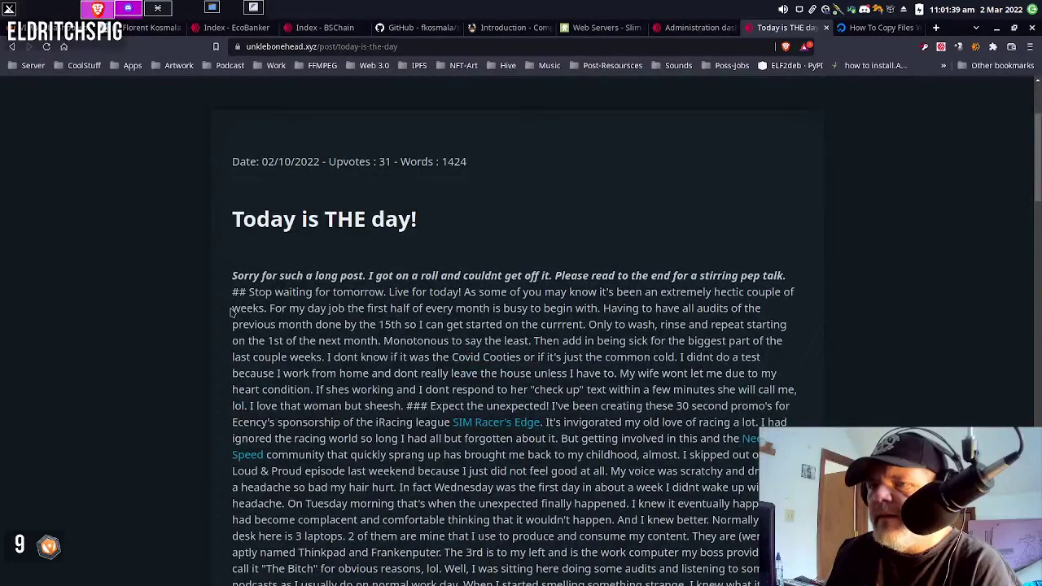
pyautogui.scroll(-1, 233, 312)
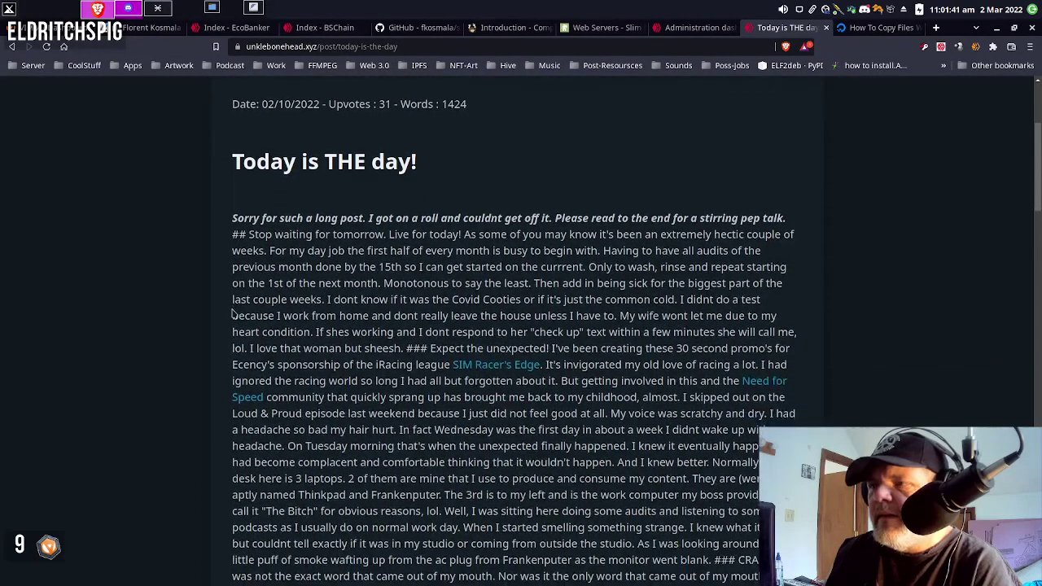
pyautogui.scroll(-2, 233, 311)
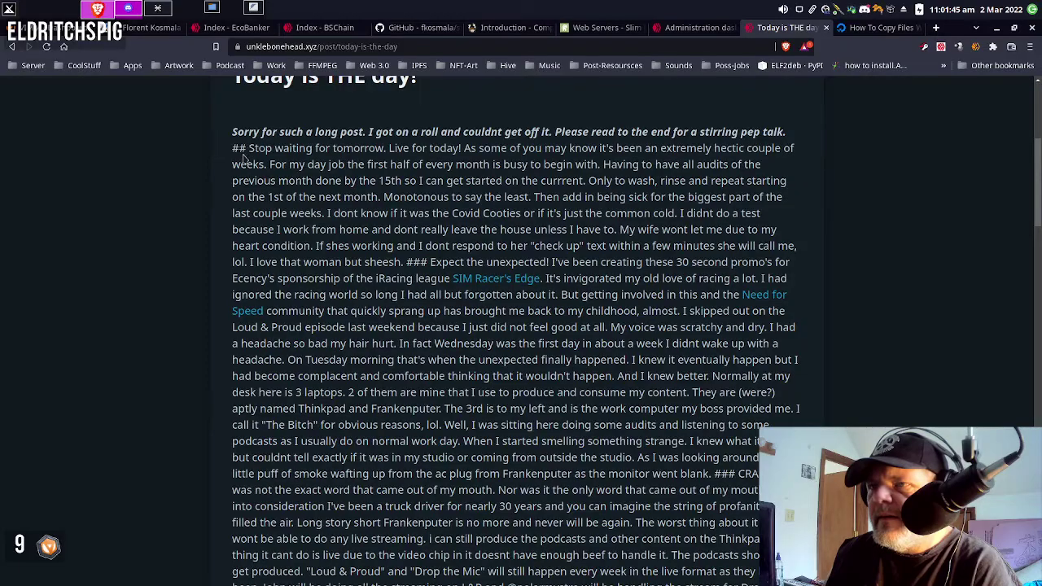
# Review the post's tags, voting and comment sections, and return to the blog's post list
pyautogui.scroll(-15, 242, 159)
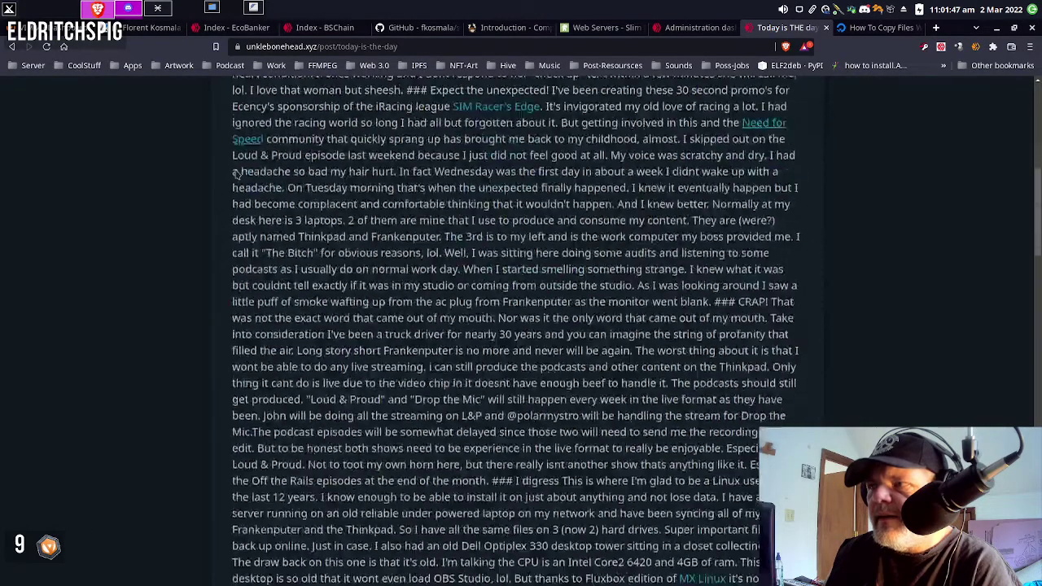
pyautogui.scroll(-4, 240, 193)
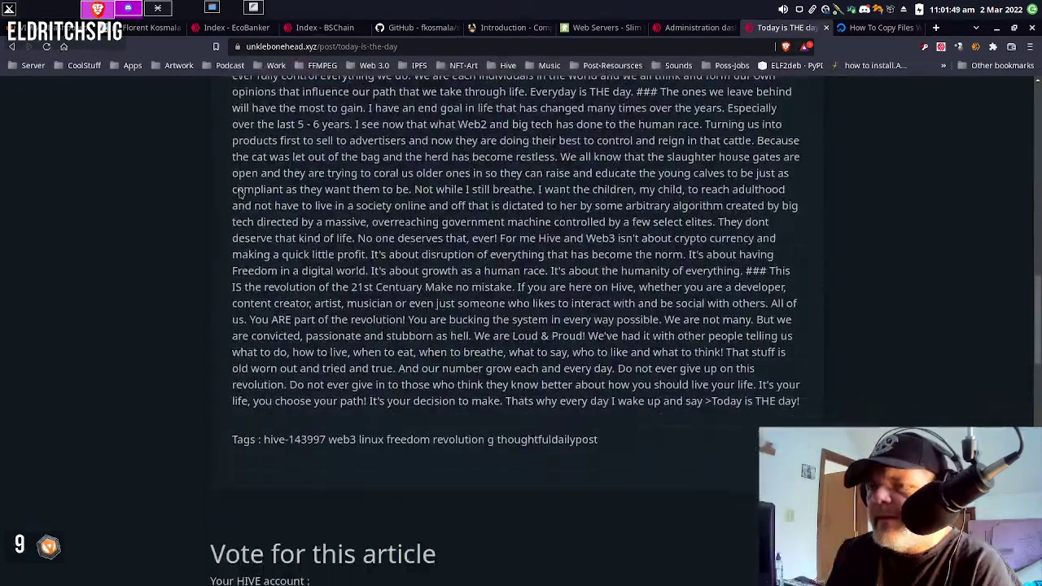
pyautogui.scroll(-5, 236, 200)
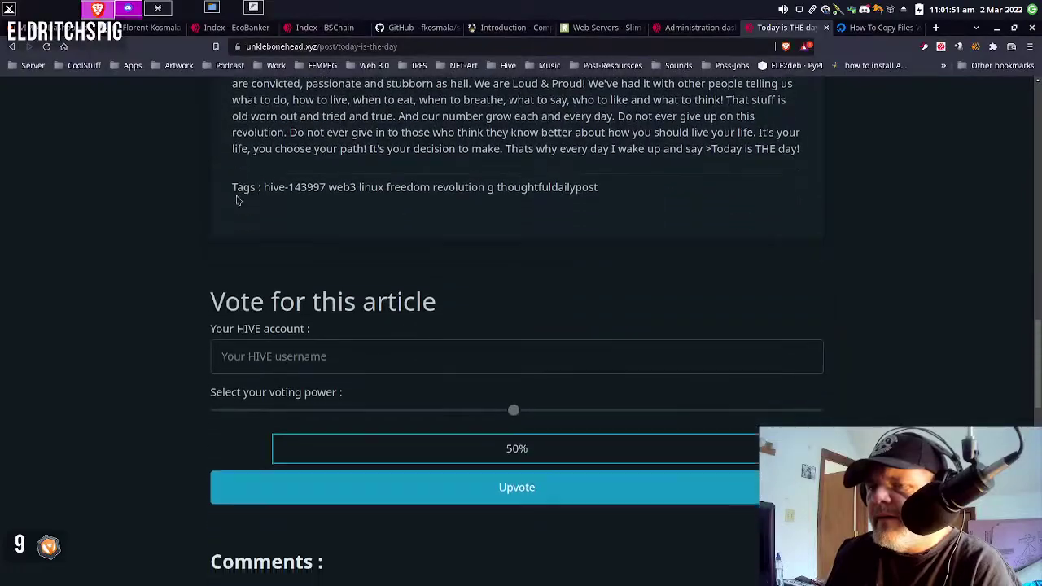
pyautogui.scroll(15, 232, 202)
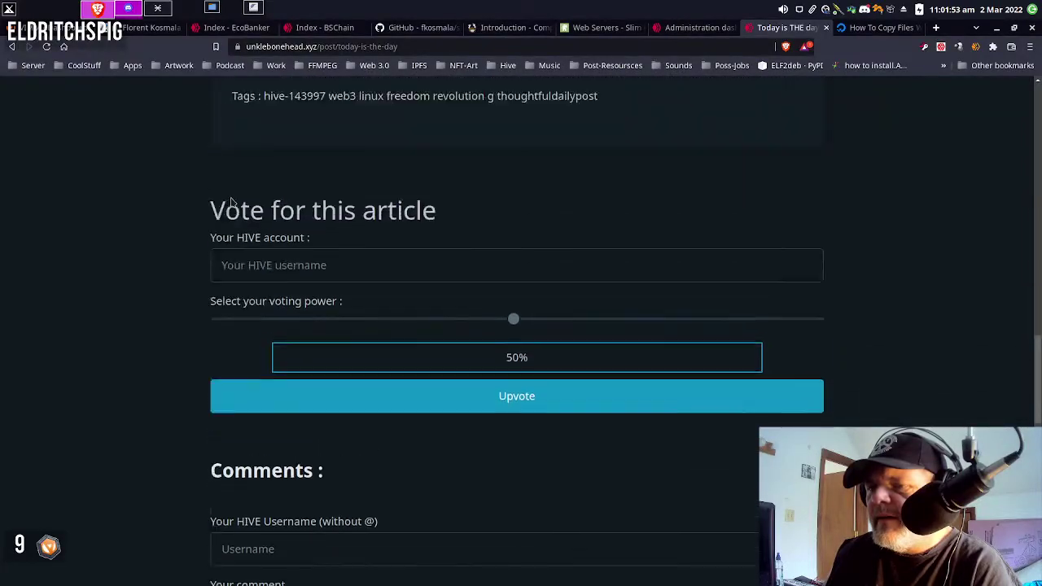
pyautogui.scroll(10, 231, 202)
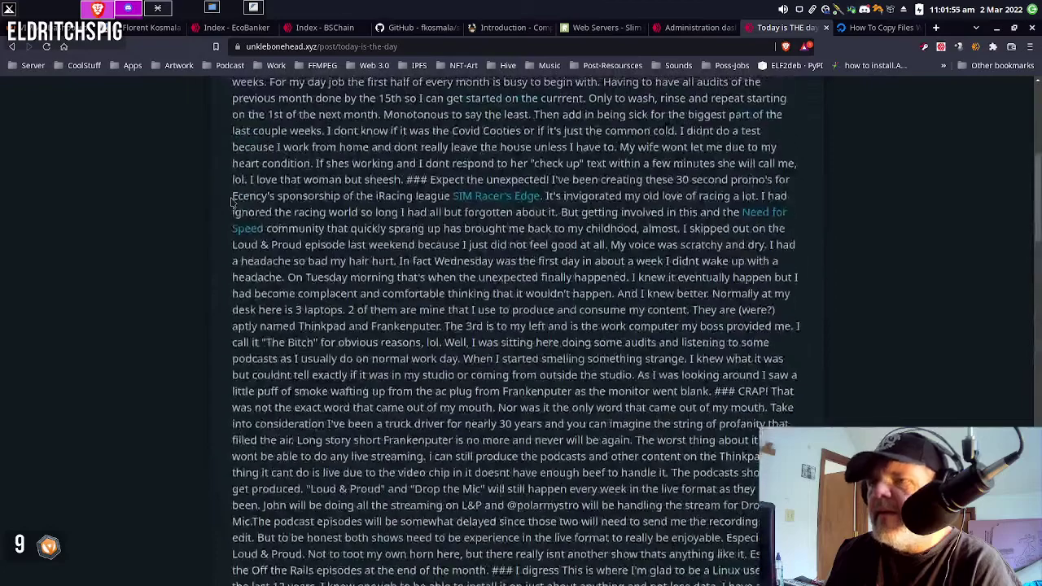
pyautogui.click(12, 46)
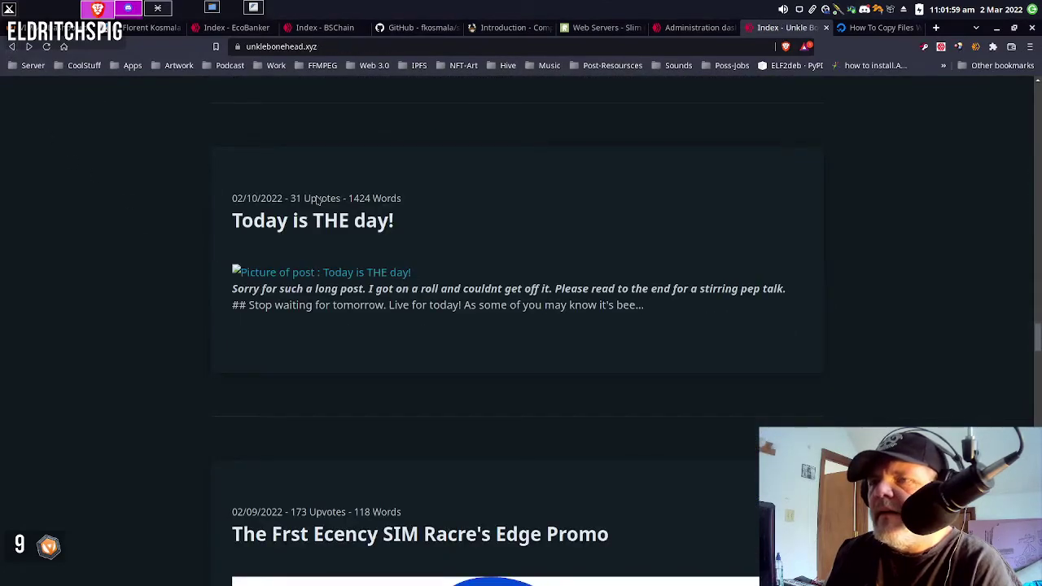
# Return to the admin's global settings, change the theme to celeste and save
pyautogui.click(694, 28)
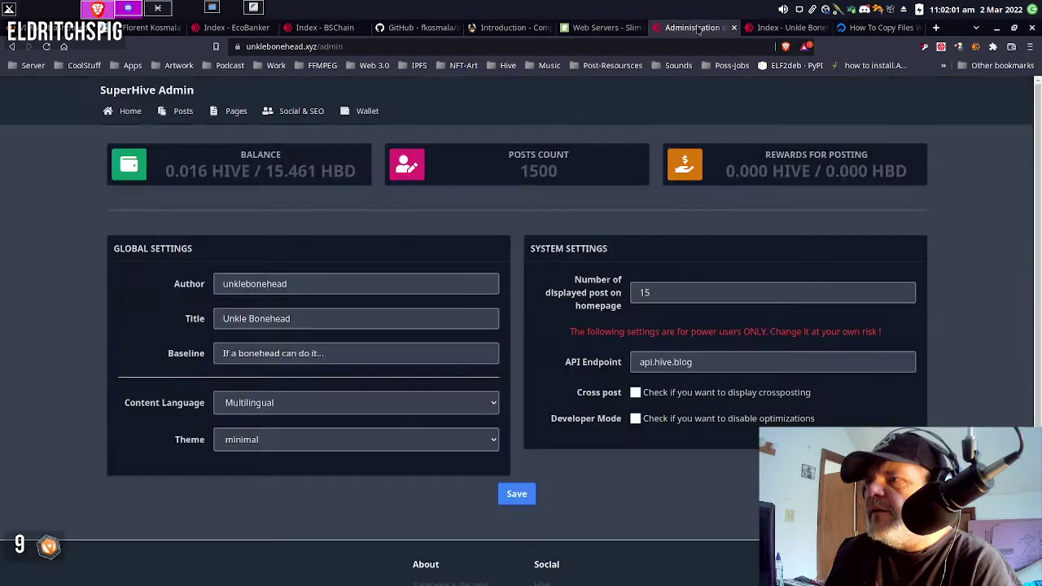
pyautogui.click(384, 442)
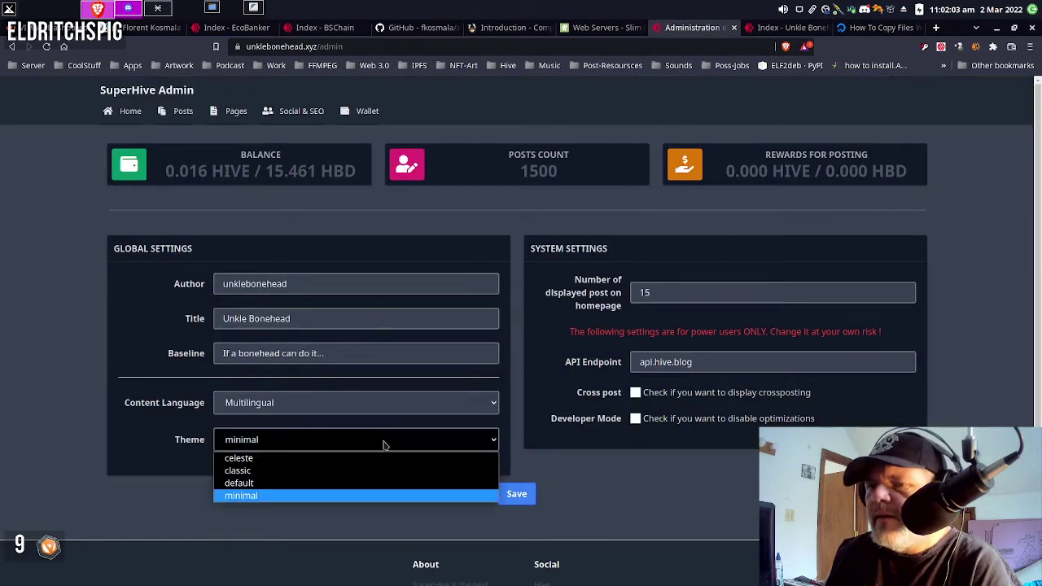
pyautogui.click(383, 466)
pyautogui.click(518, 509)
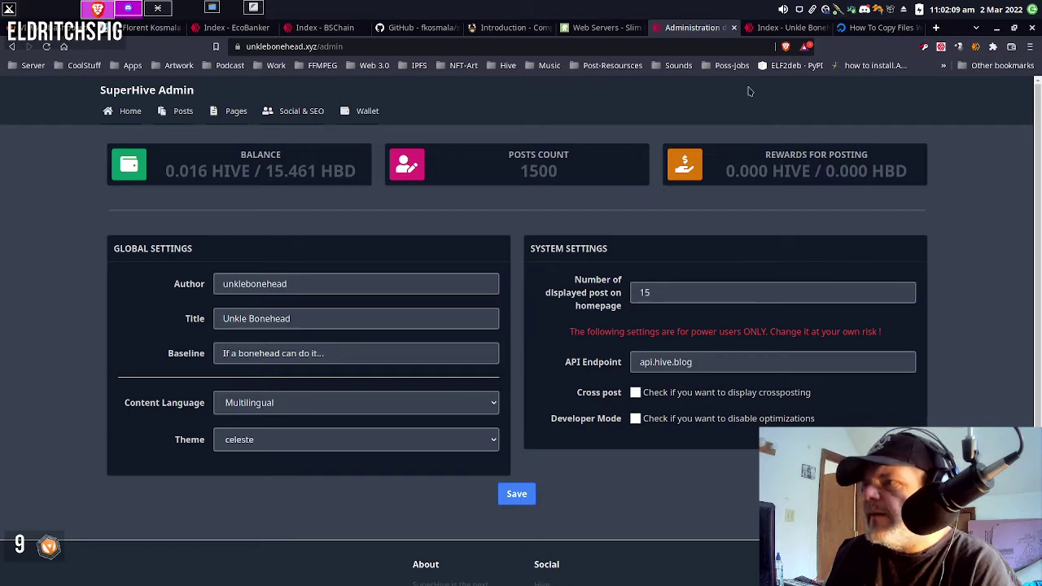
# Reload the live blog and review its posts in the celeste theme, finishing at the page header
pyautogui.click(765, 29)
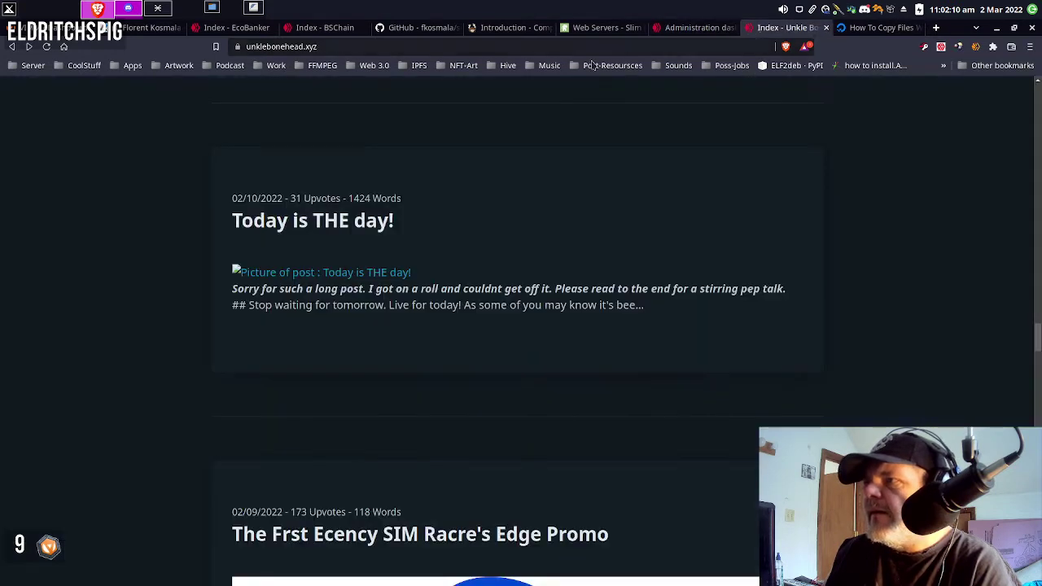
pyautogui.click(46, 47)
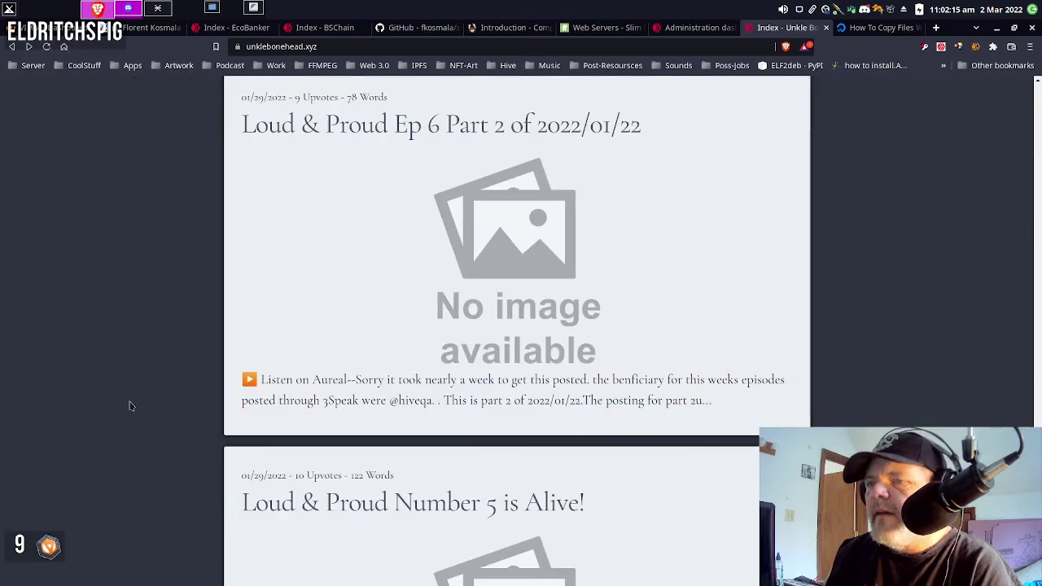
pyautogui.scroll(-1, 129, 405)
pyautogui.scroll(5, 128, 405)
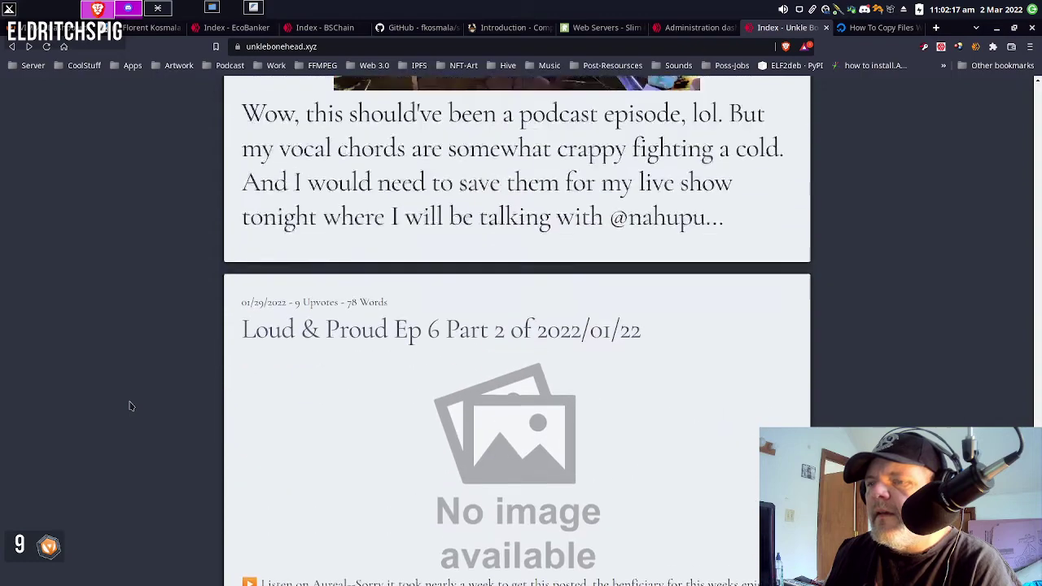
pyautogui.scroll(8, 632, 440)
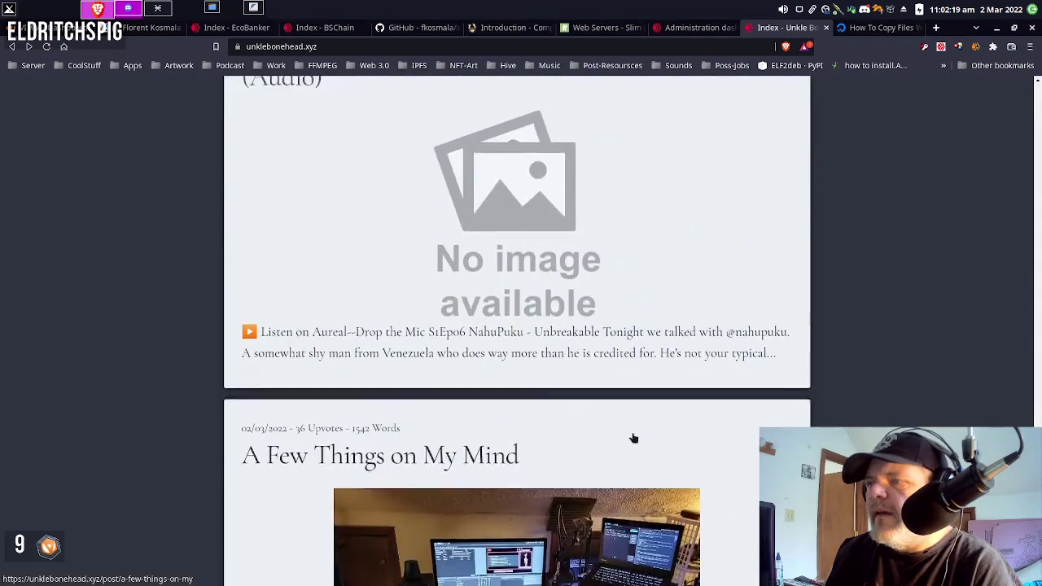
pyautogui.scroll(10, 633, 439)
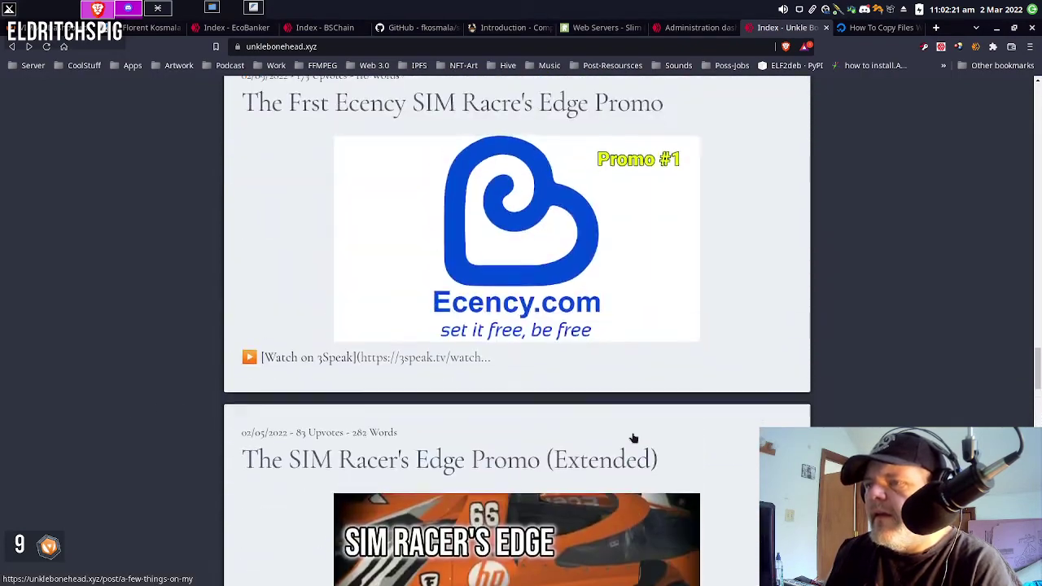
pyautogui.scroll(6, 634, 439)
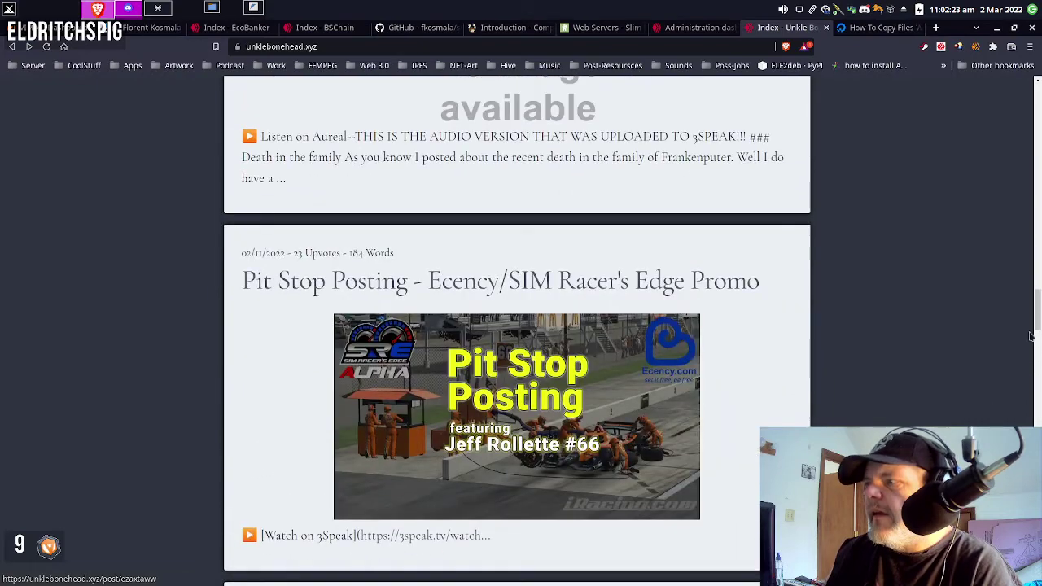
pyautogui.moveTo(1036, 323); pyautogui.dragTo(1038, 104)
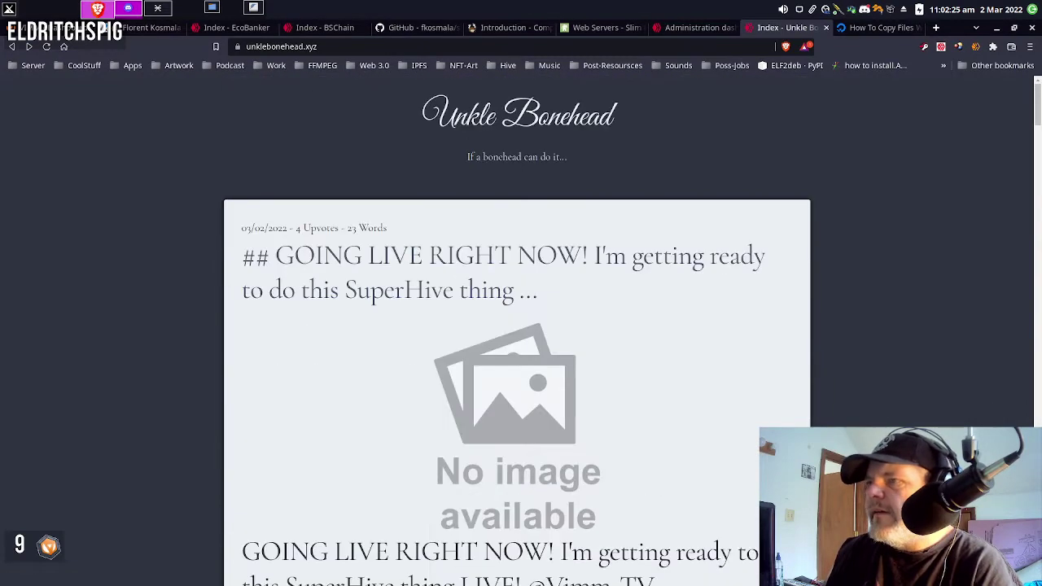
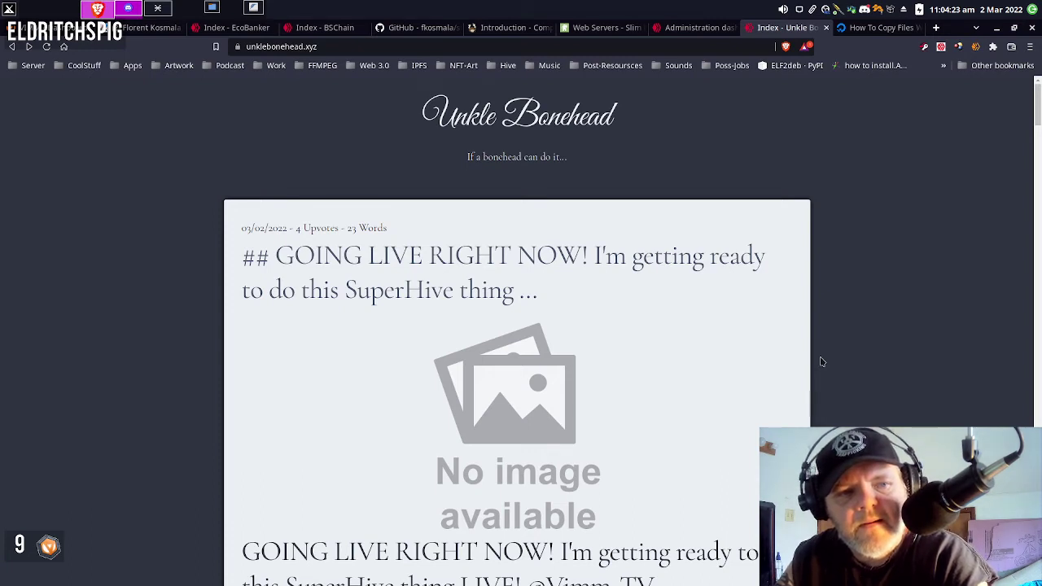
pyautogui.rightClick(822, 361)
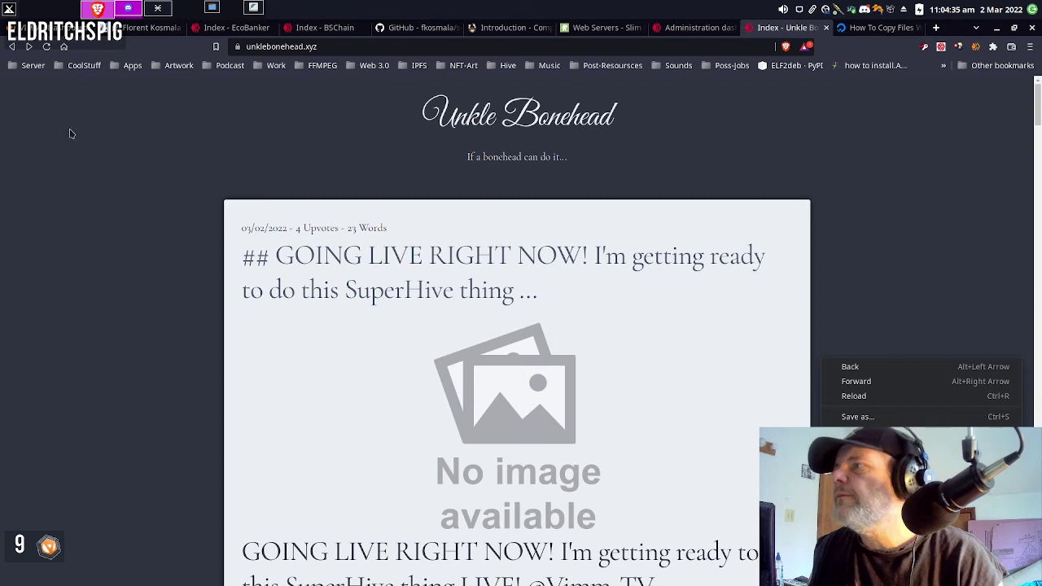
pyautogui.click(202, 131)
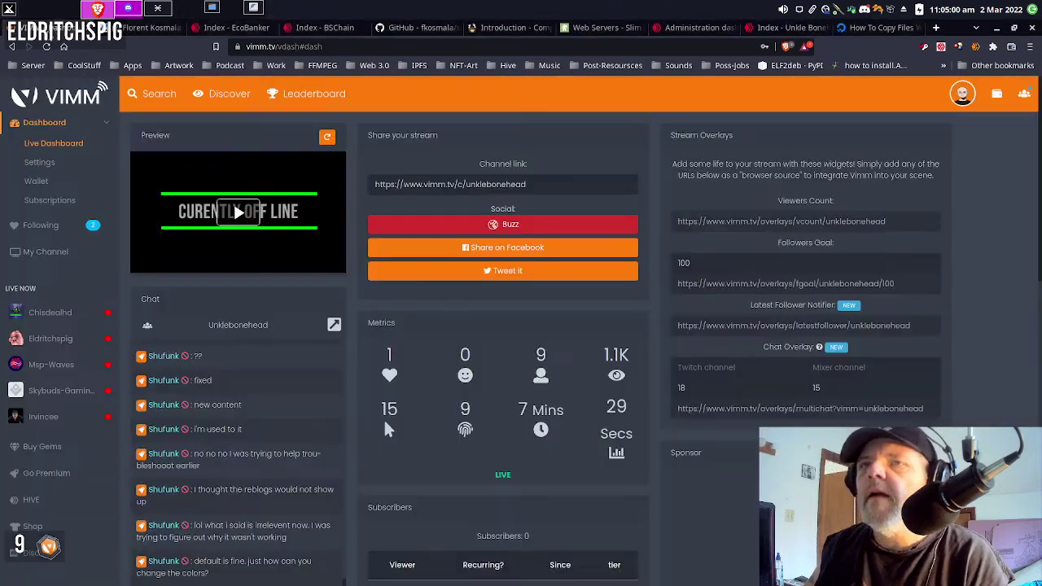
# In the VIMM stream chat, answer the color question with "You can modify the css in the themes folder probably."
pyautogui.click(54, 27)
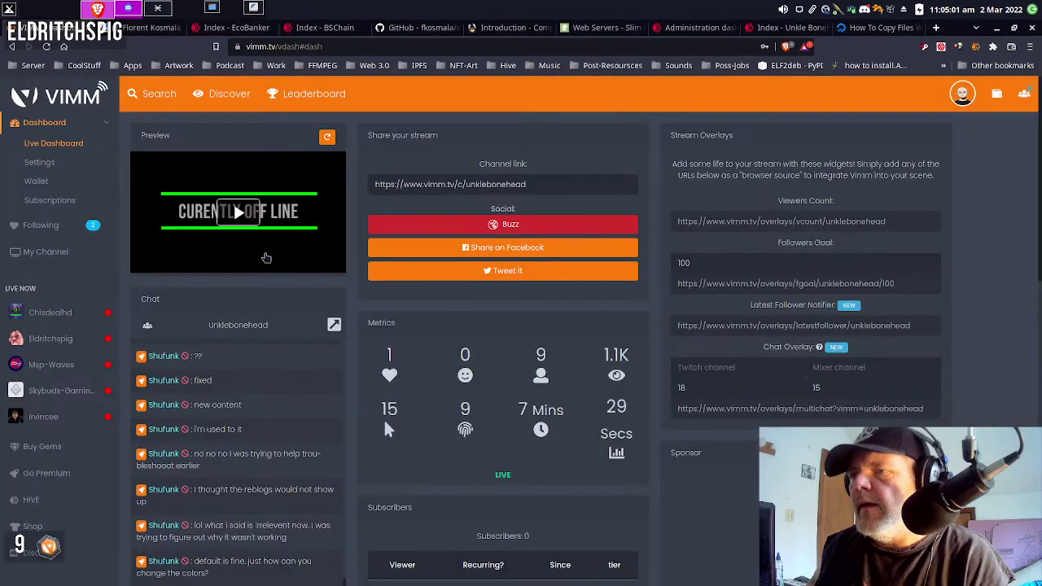
pyautogui.scroll(-2, 293, 367)
pyautogui.click(164, 470)
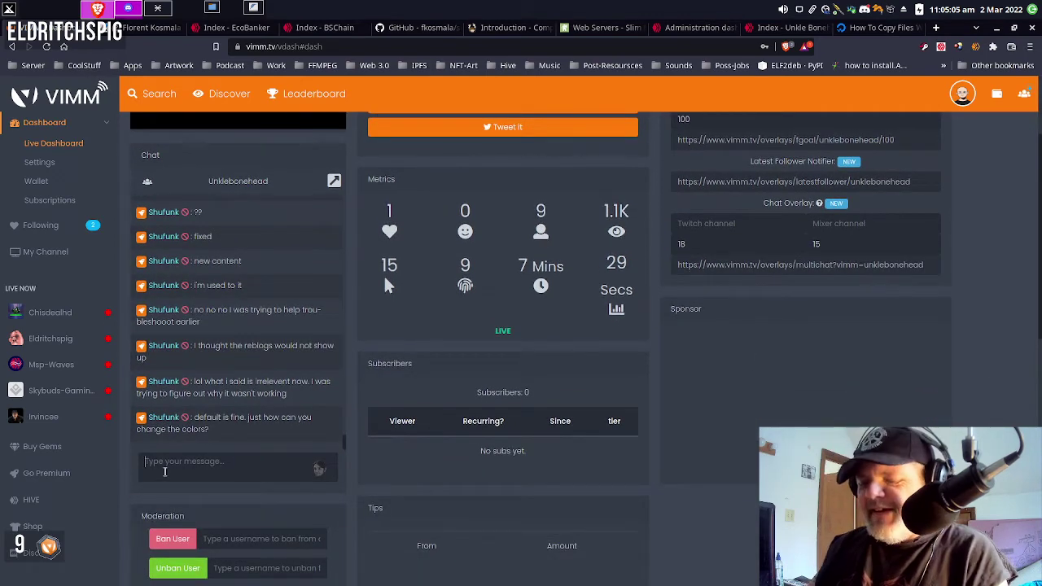
pyautogui.write('You can modify the css in the themes folder (robably')
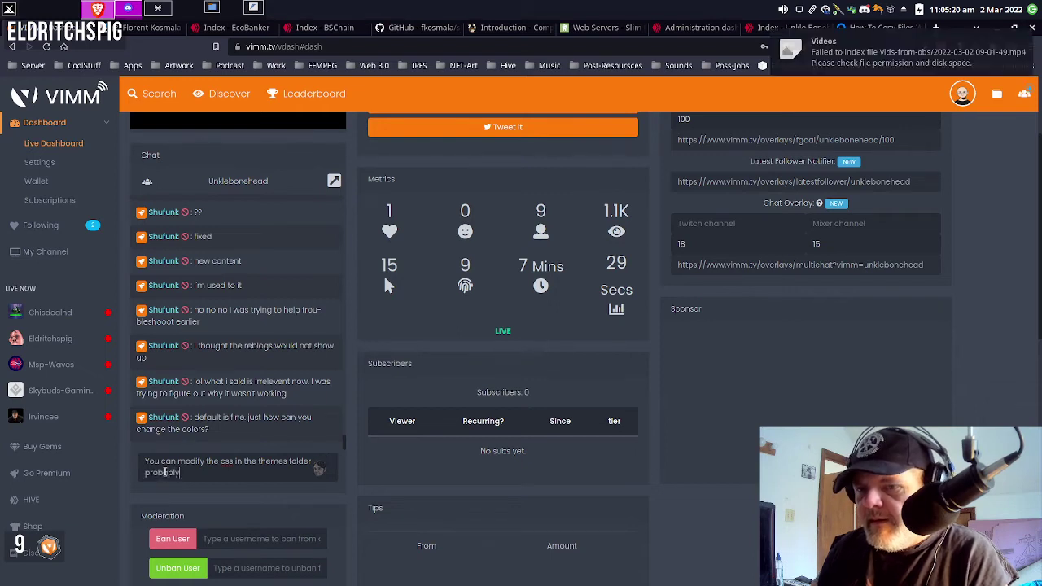
pyautogui.press('Return')
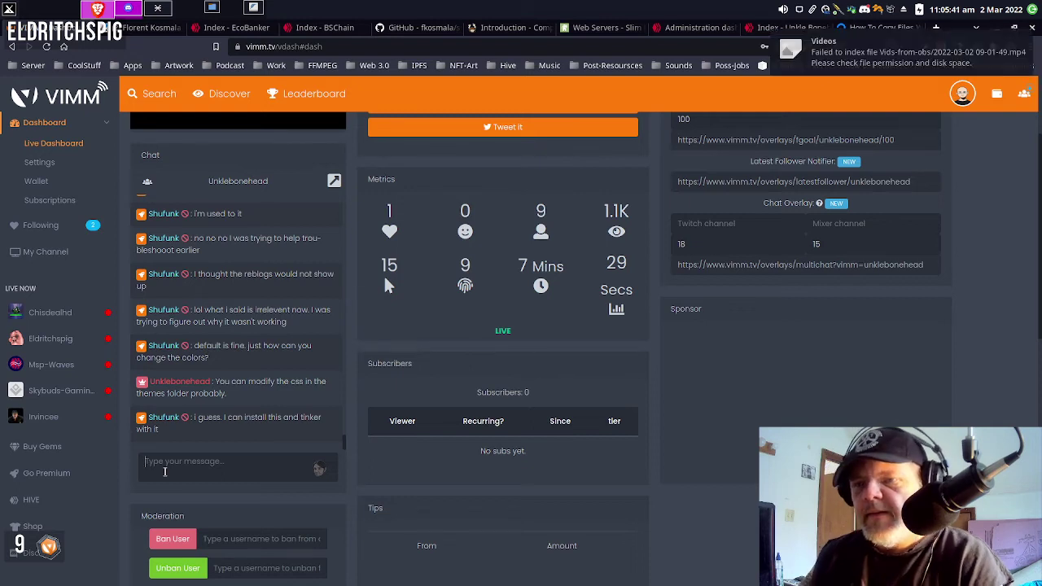
# Reply to the viewer's comment about installing and tinkering with the message "Thats what Im doing. :-)"
pyautogui.write('Thats what')
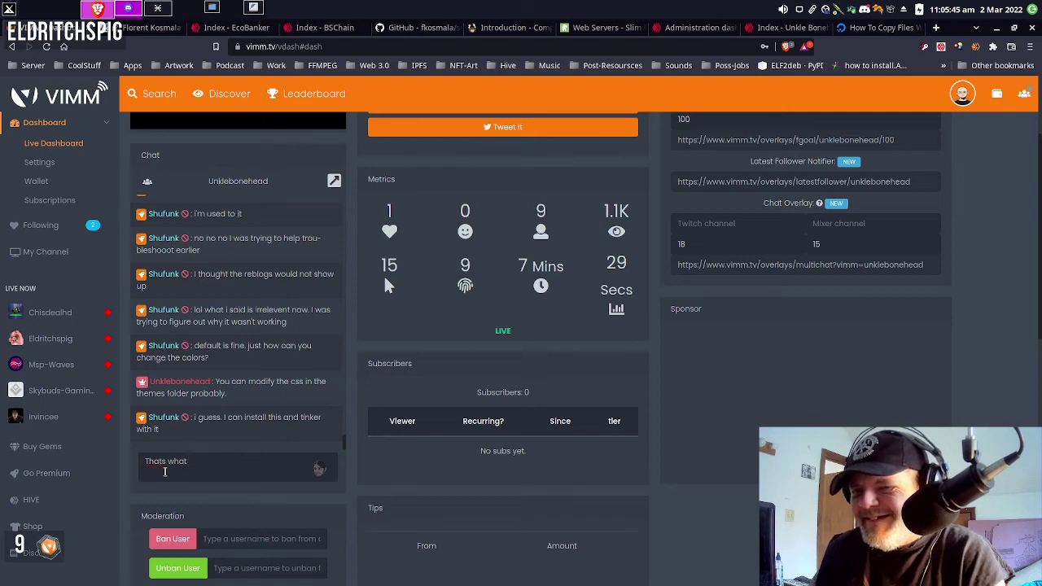
pyautogui.write(' Im doing')
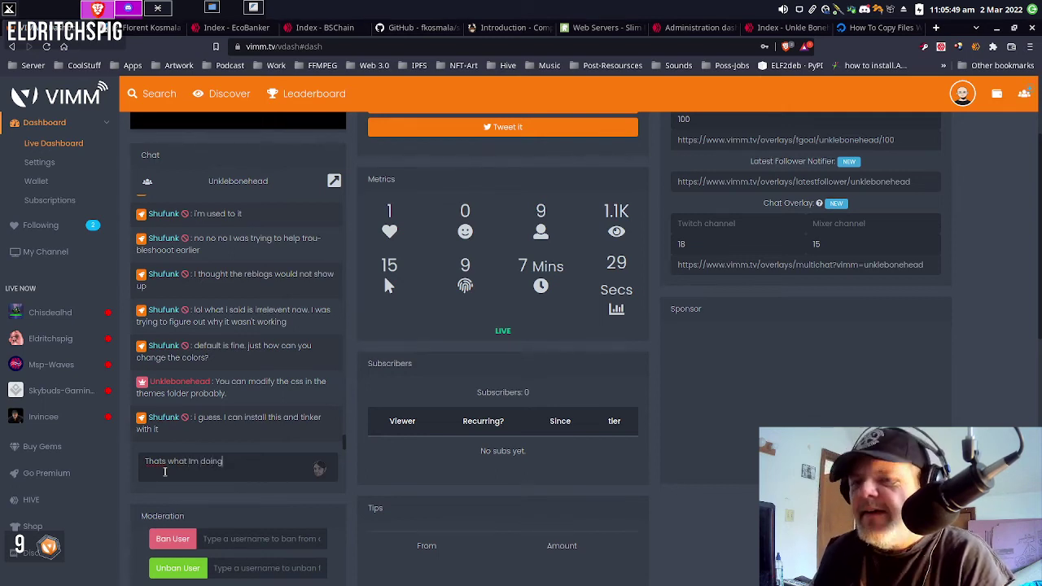
pyautogui.write('. ')
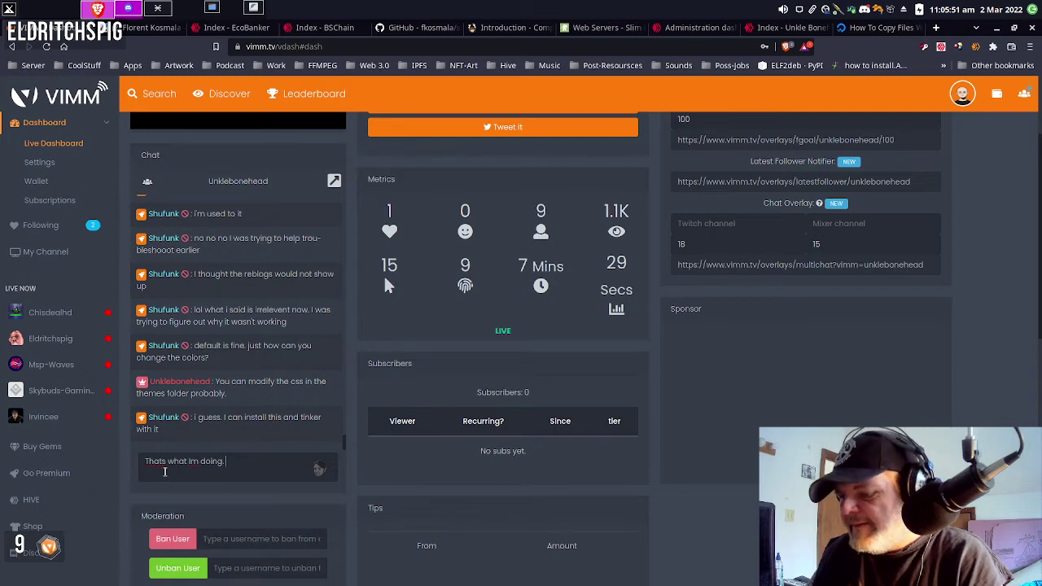
pyautogui.write(':')
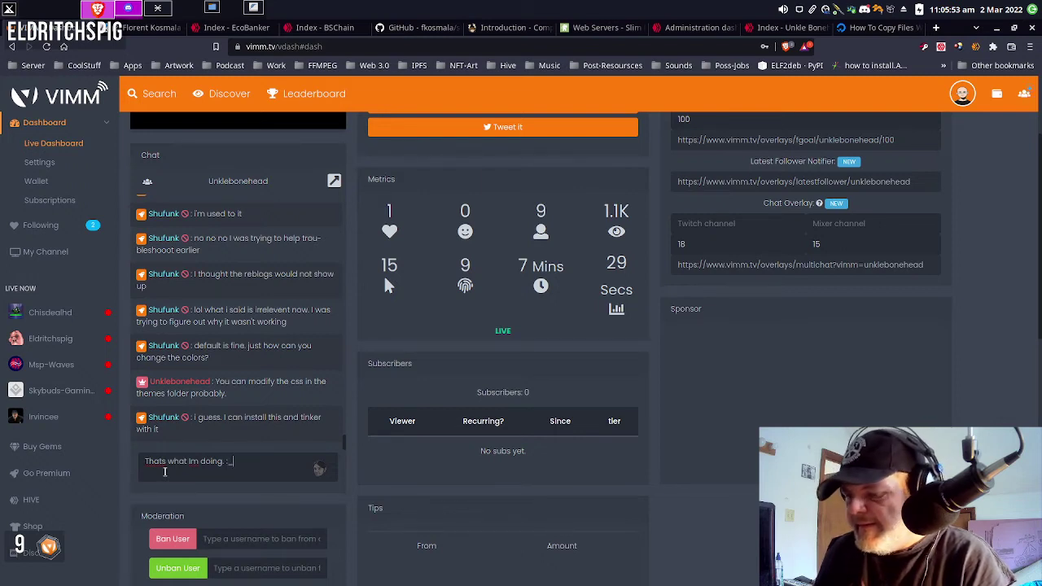
pyautogui.write('-')
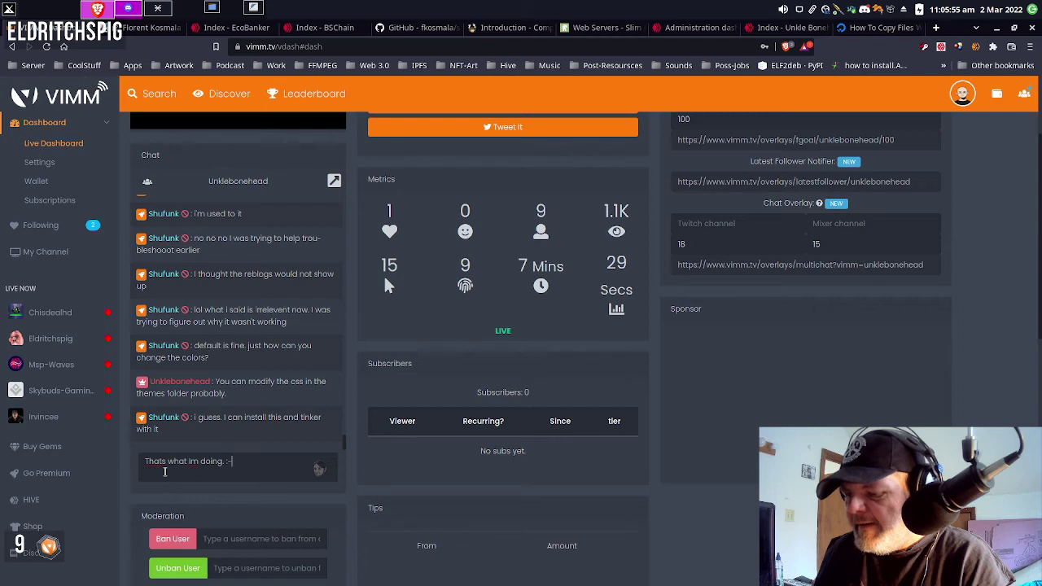
pyautogui.write(')')
pyautogui.press('Return')
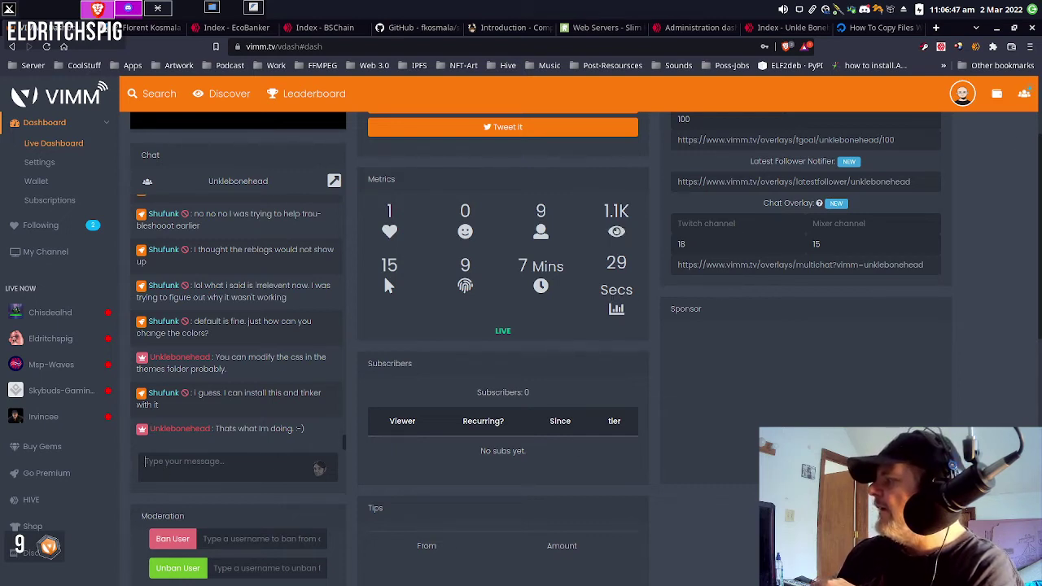
# Switch to QjackCtl's graph, move the JACK Input Client-Discord node slightly away from discord_in, and return to the VIMM stream dashboard
pyautogui.moveTo(577, 582)
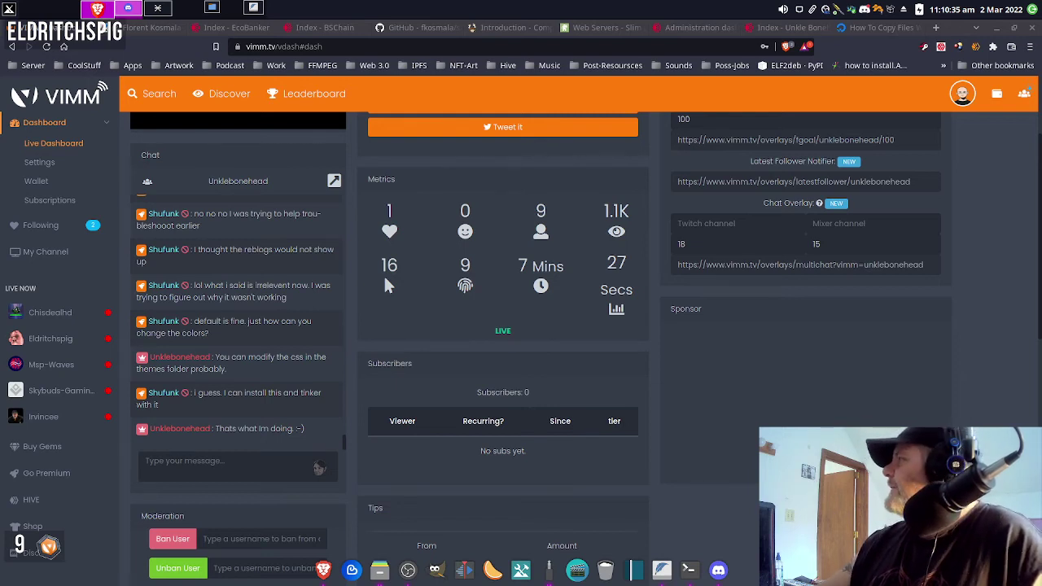
pyautogui.click(184, 461)
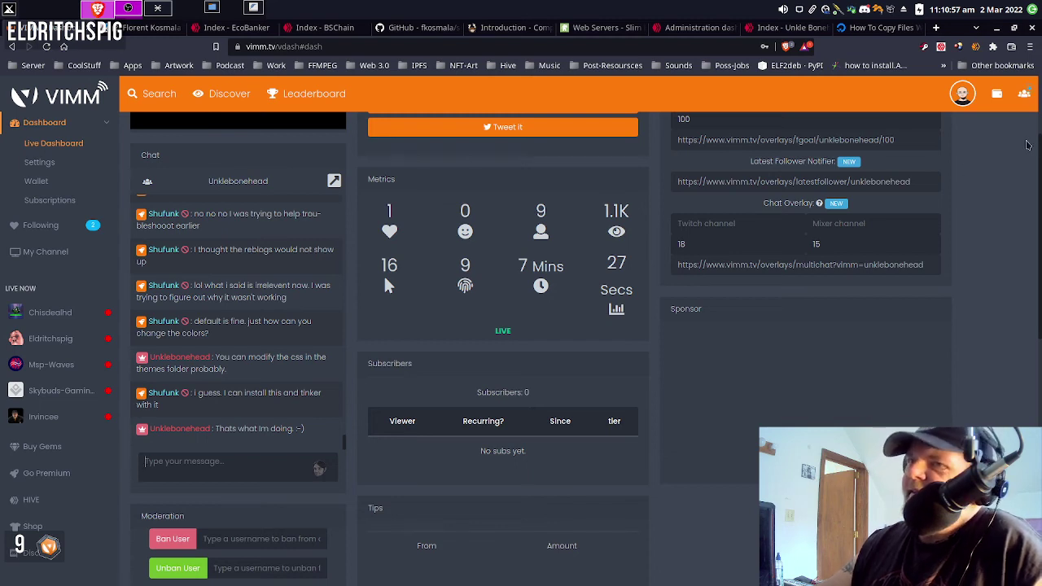
pyautogui.click(156, 9)
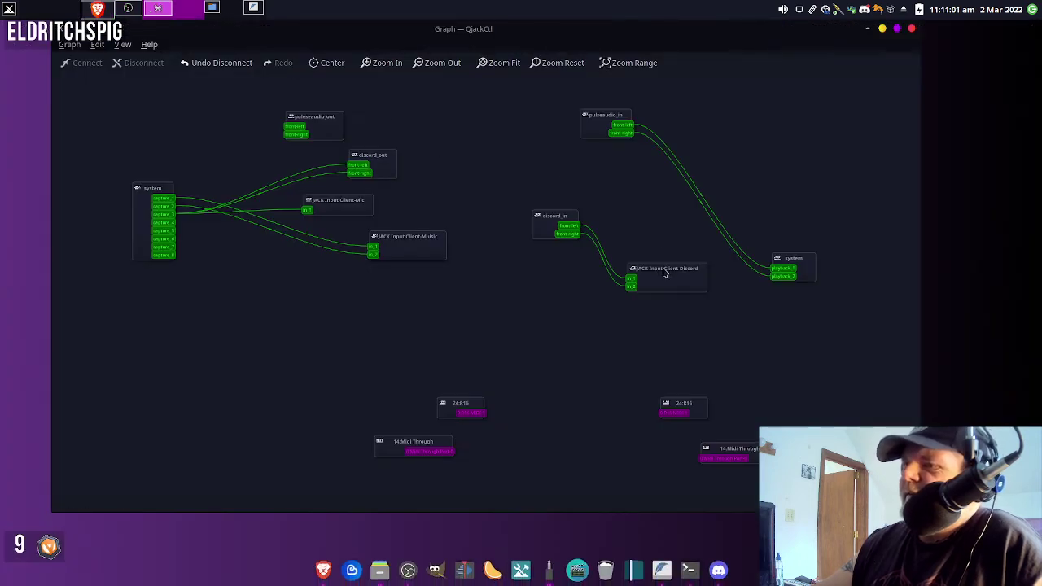
pyautogui.moveTo(663, 270); pyautogui.dragTo(691, 274)
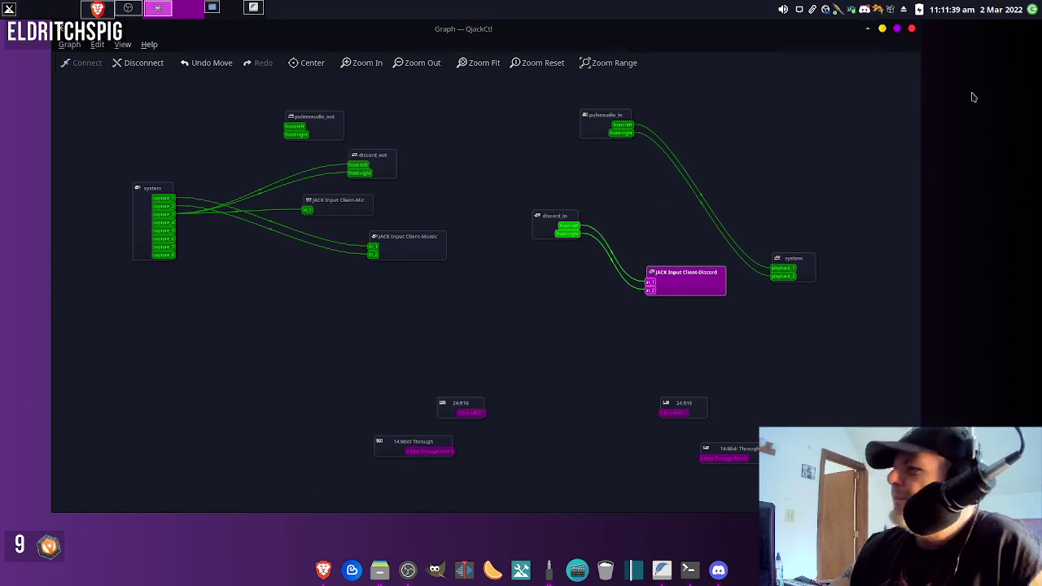
pyautogui.click(128, 10)
pyautogui.click(128, 10)
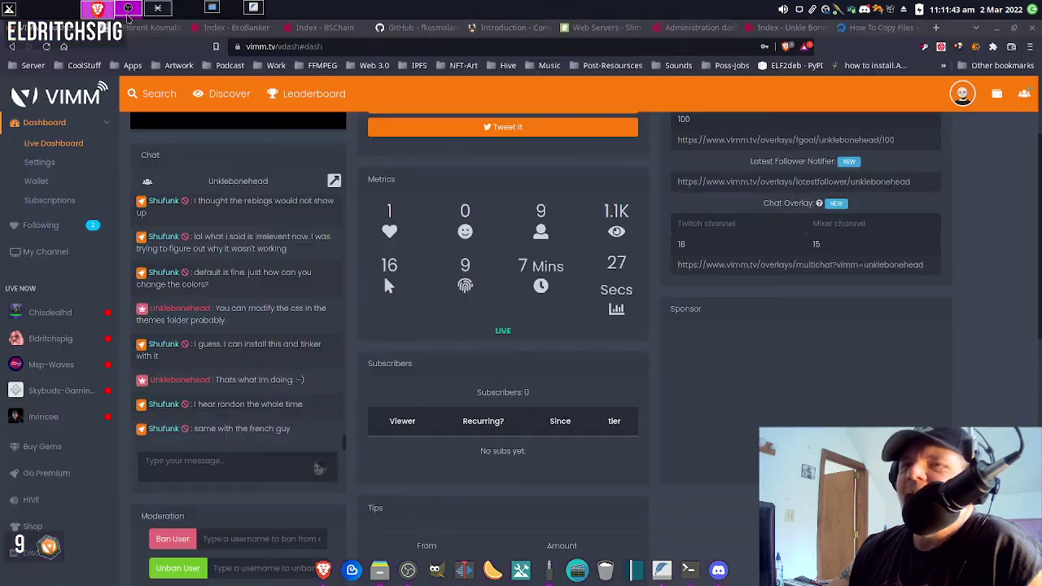